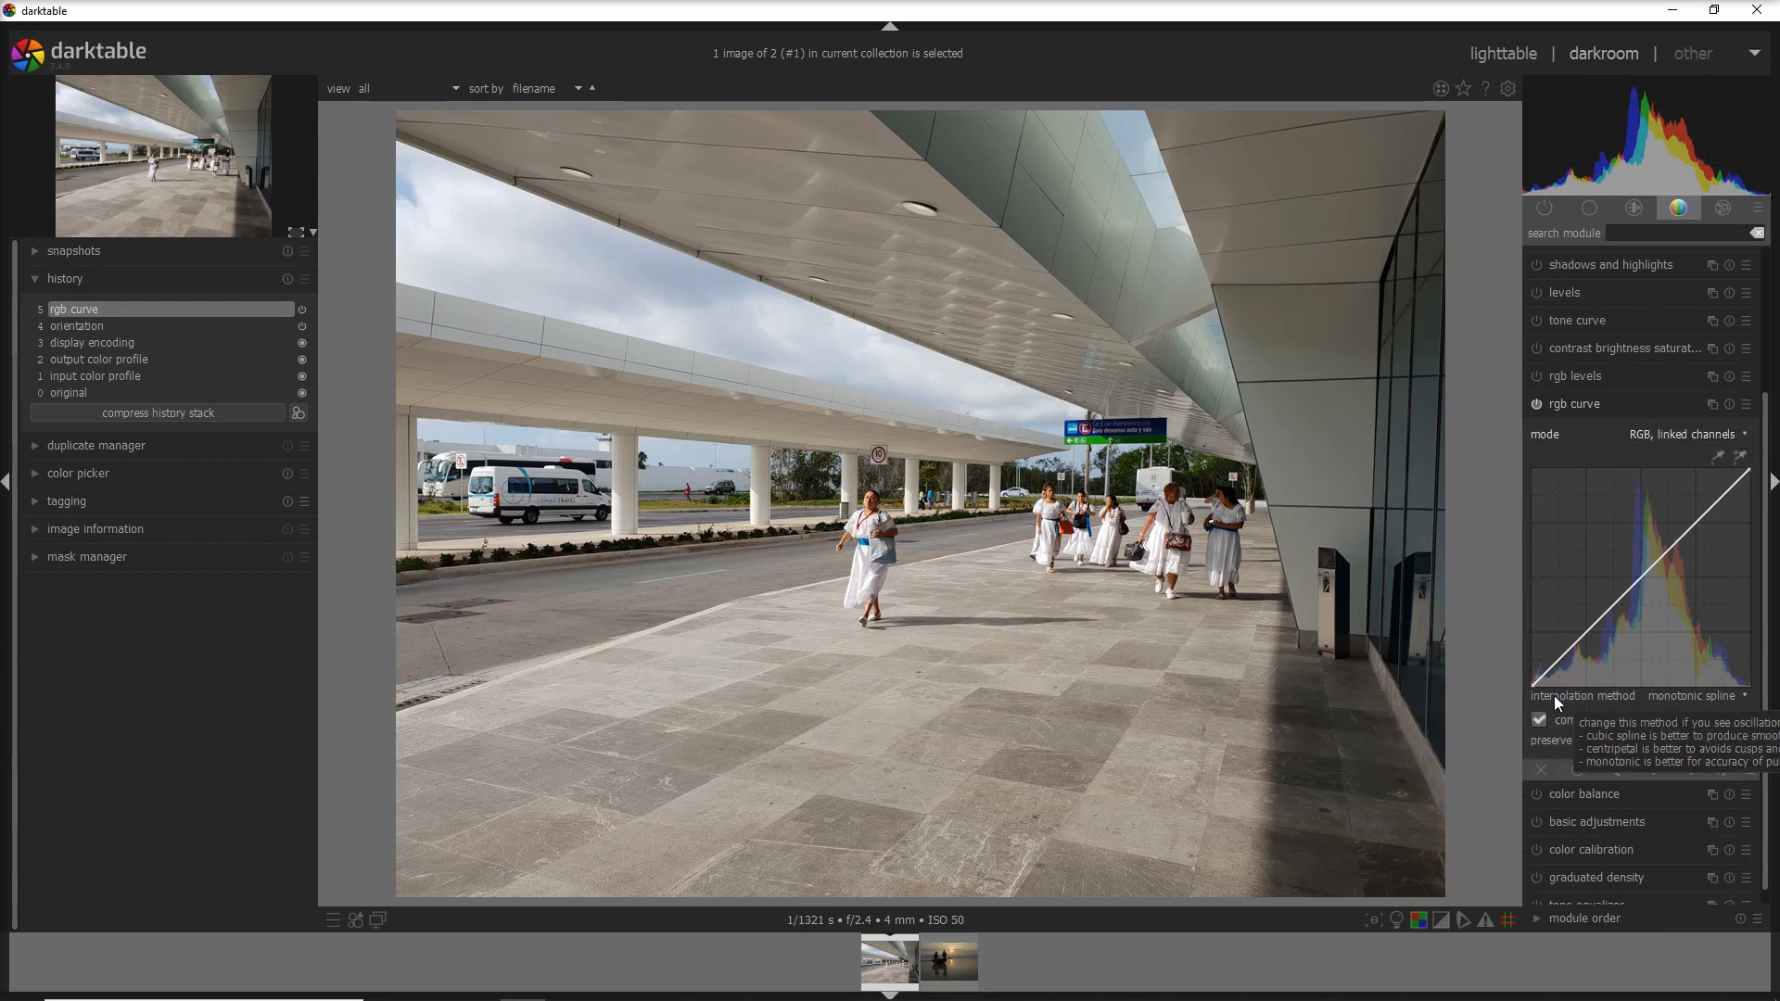
- Switch the rgb curve interpolation to cubic spline and add a point in the curve's lower part
click(1661, 697)
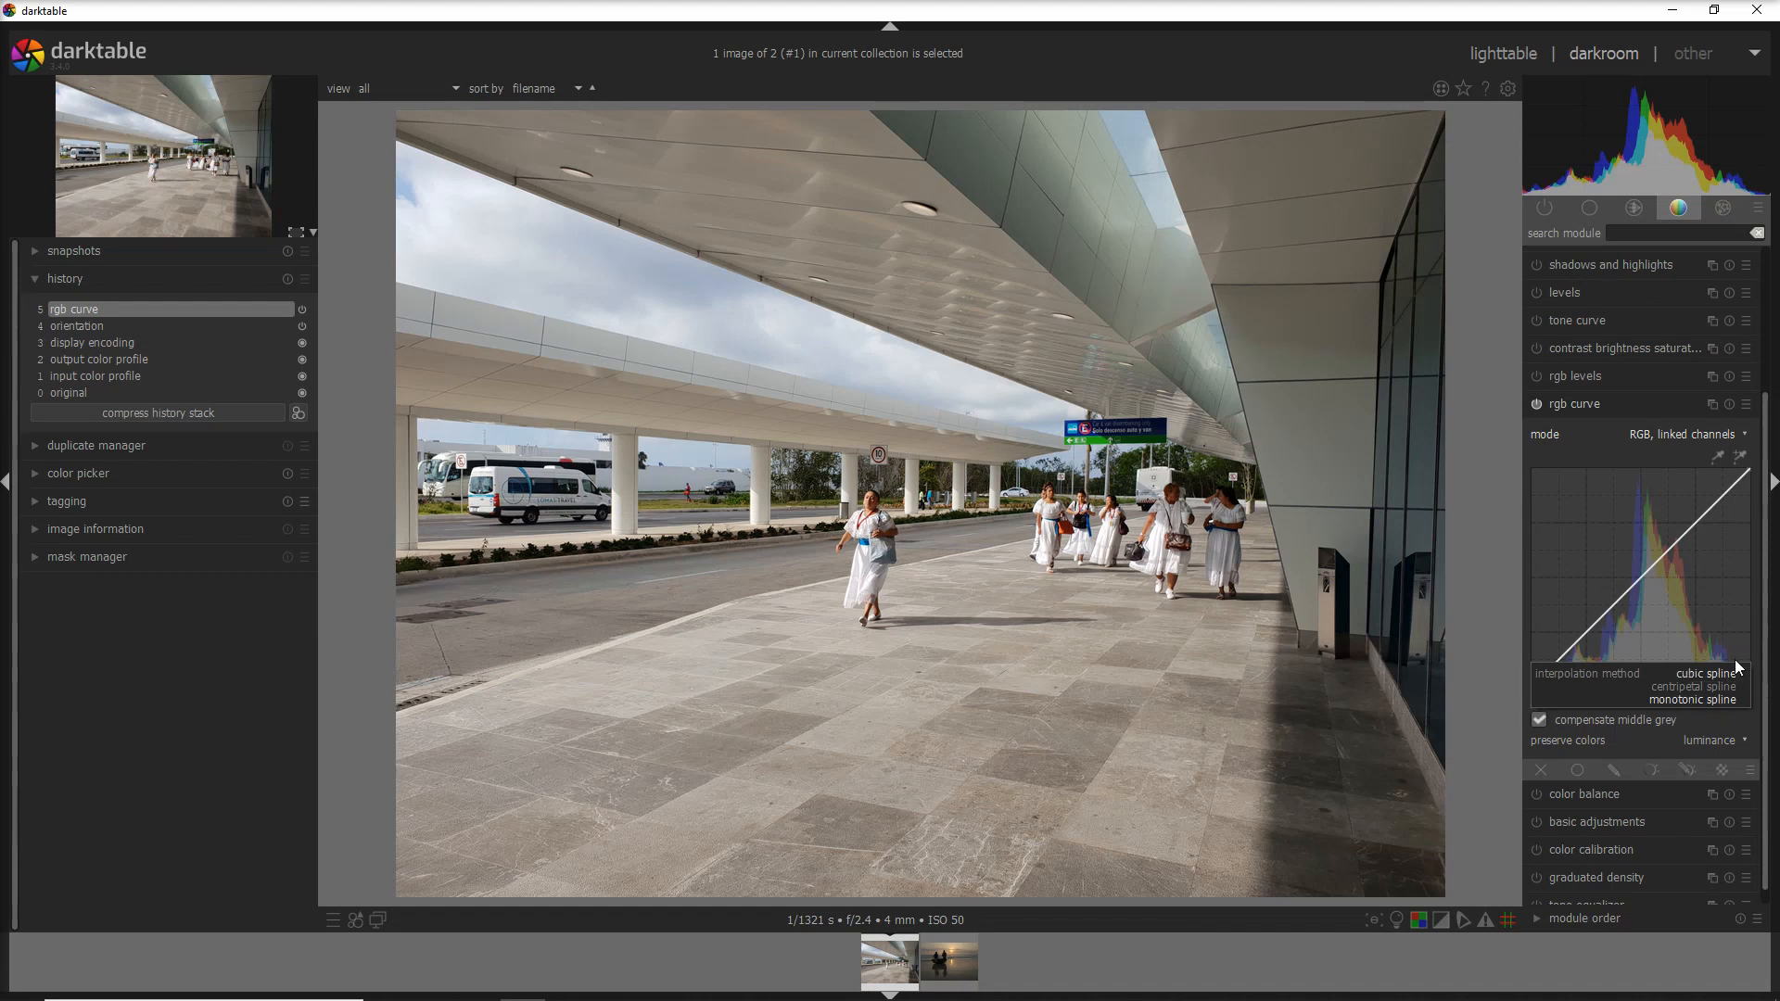
click(1693, 684)
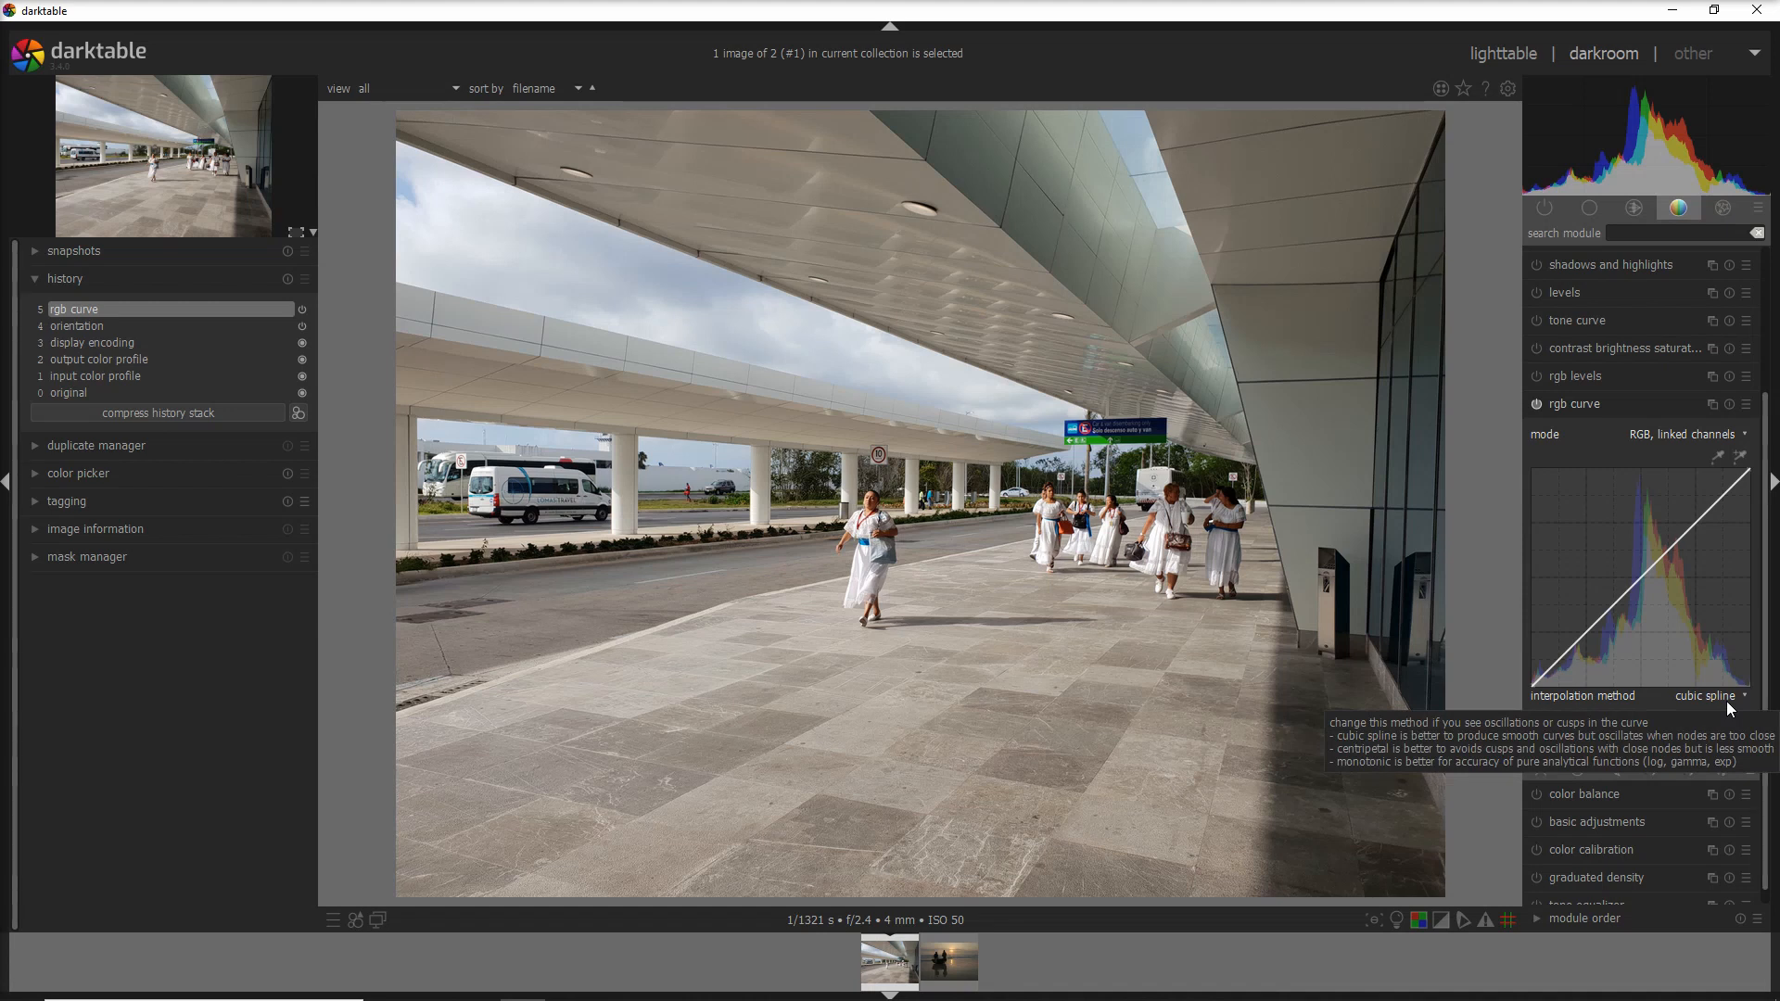
click(1596, 620)
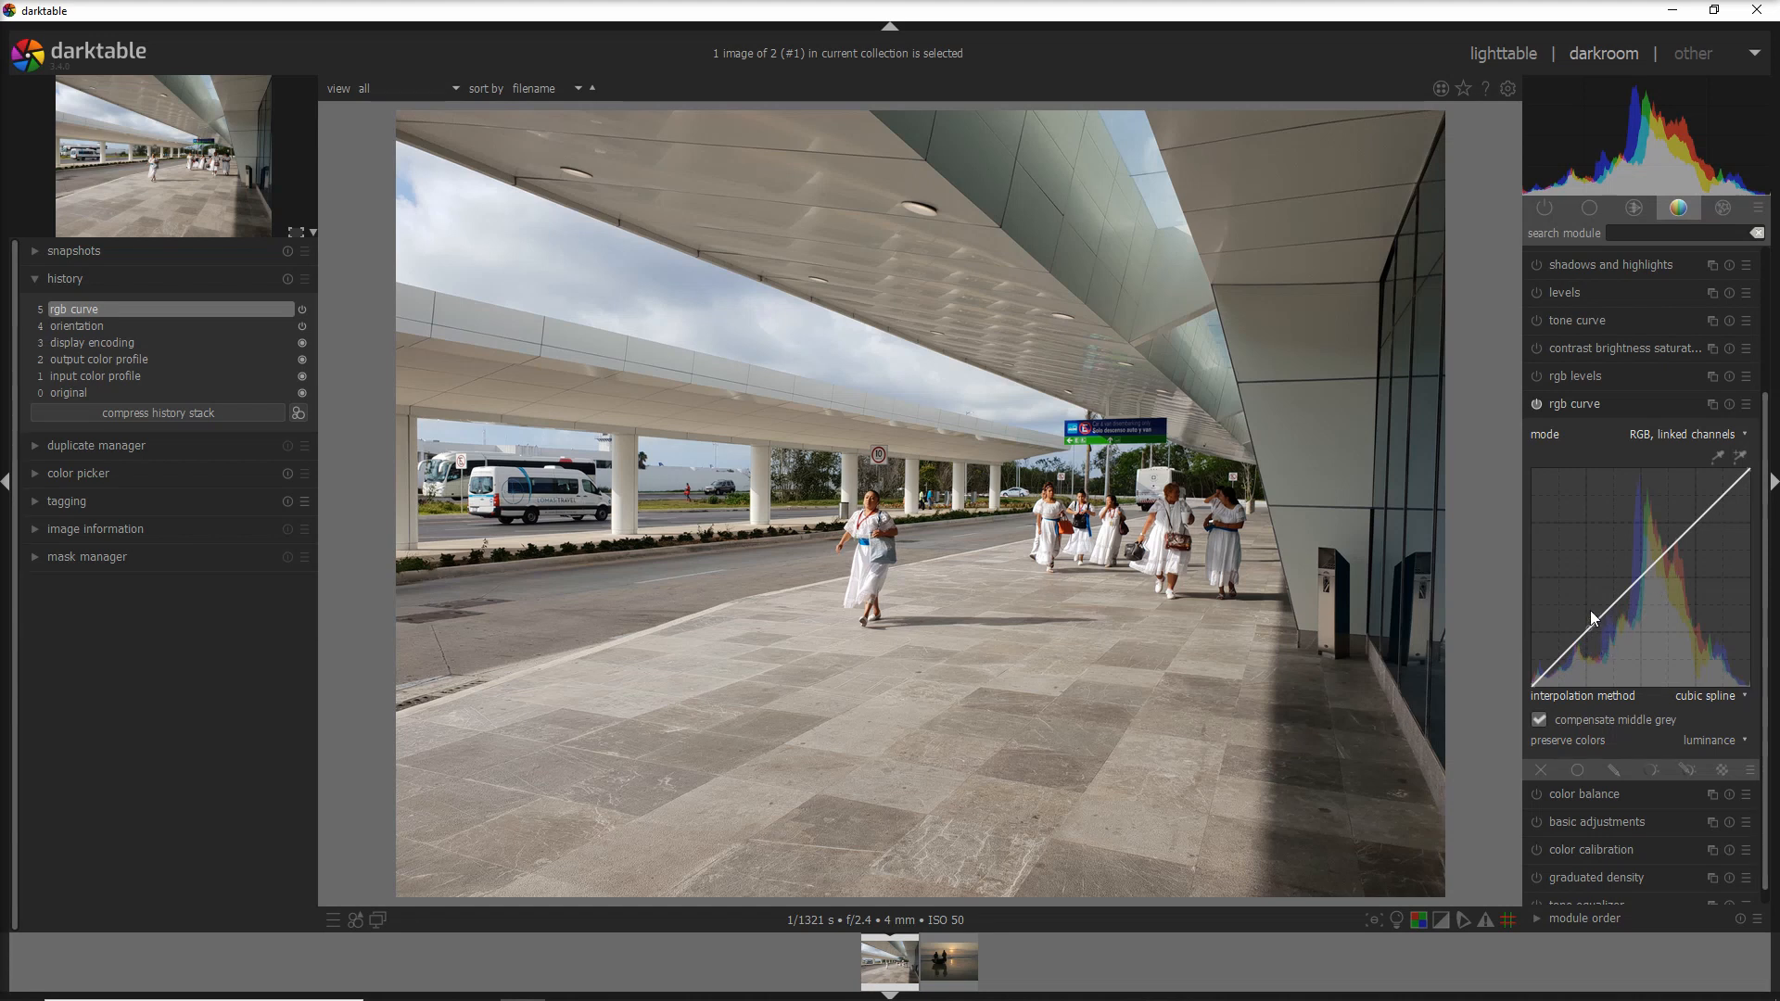
- Try centripetal spline, then set the interpolation back to monotonic spline
click(1704, 698)
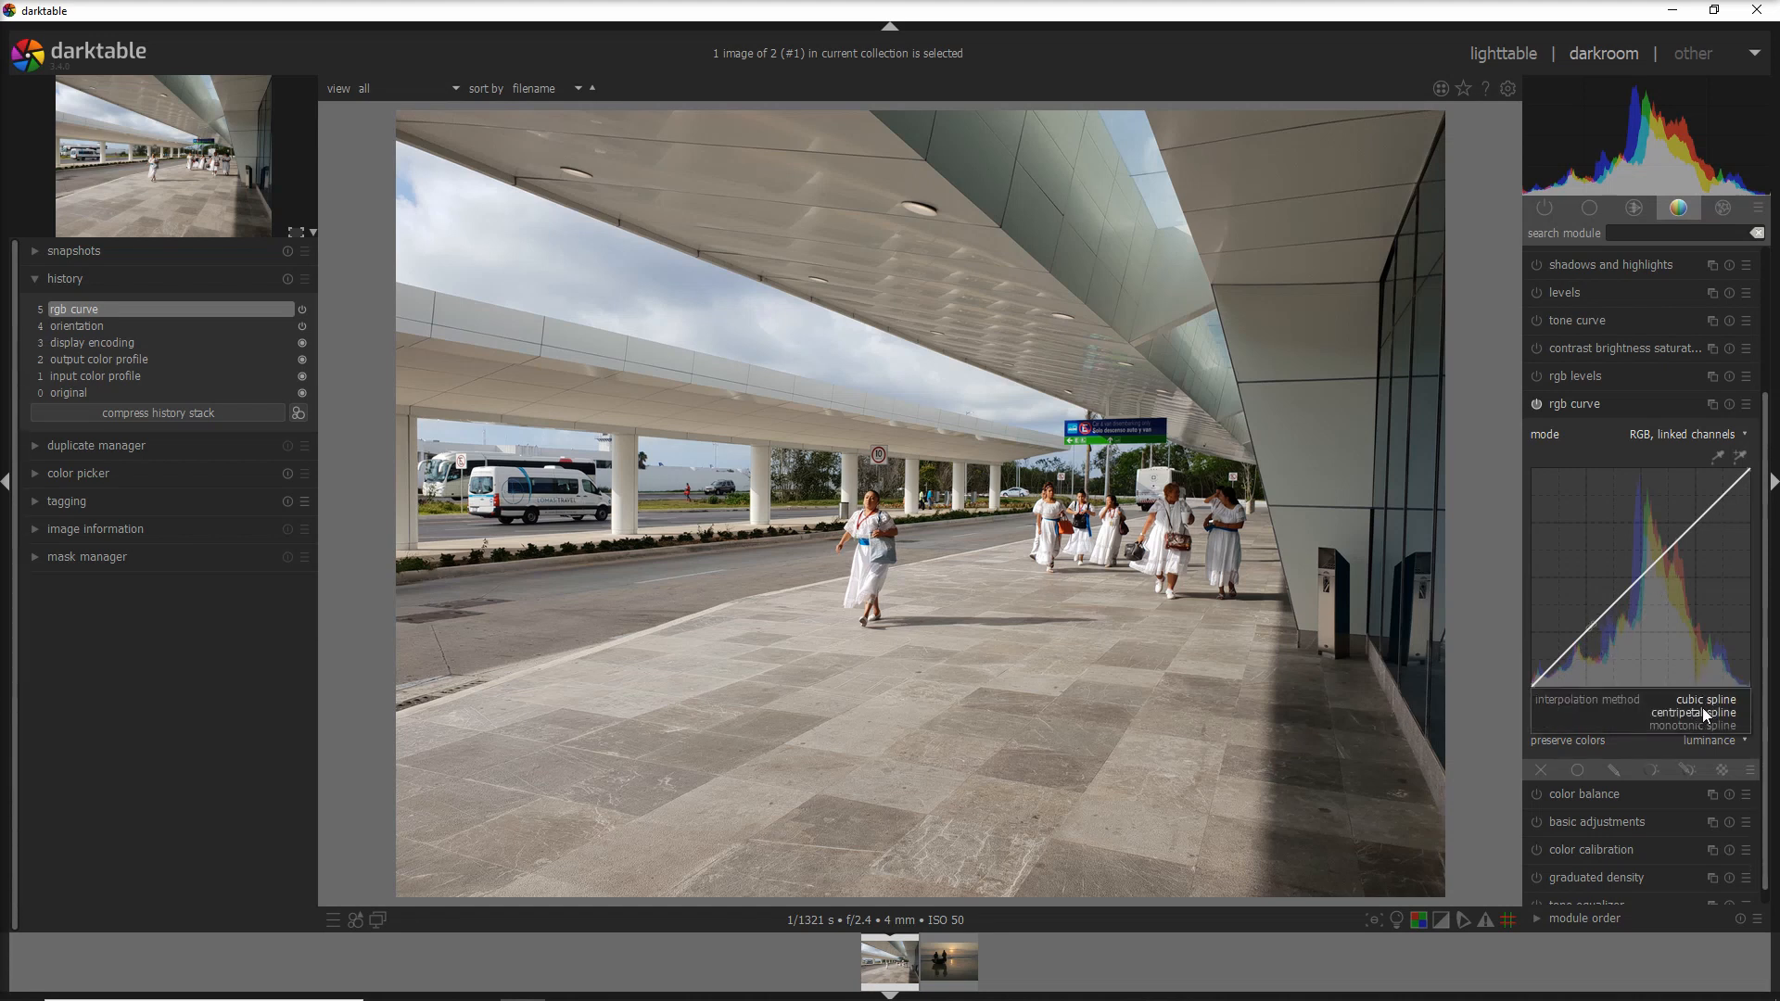
click(1715, 712)
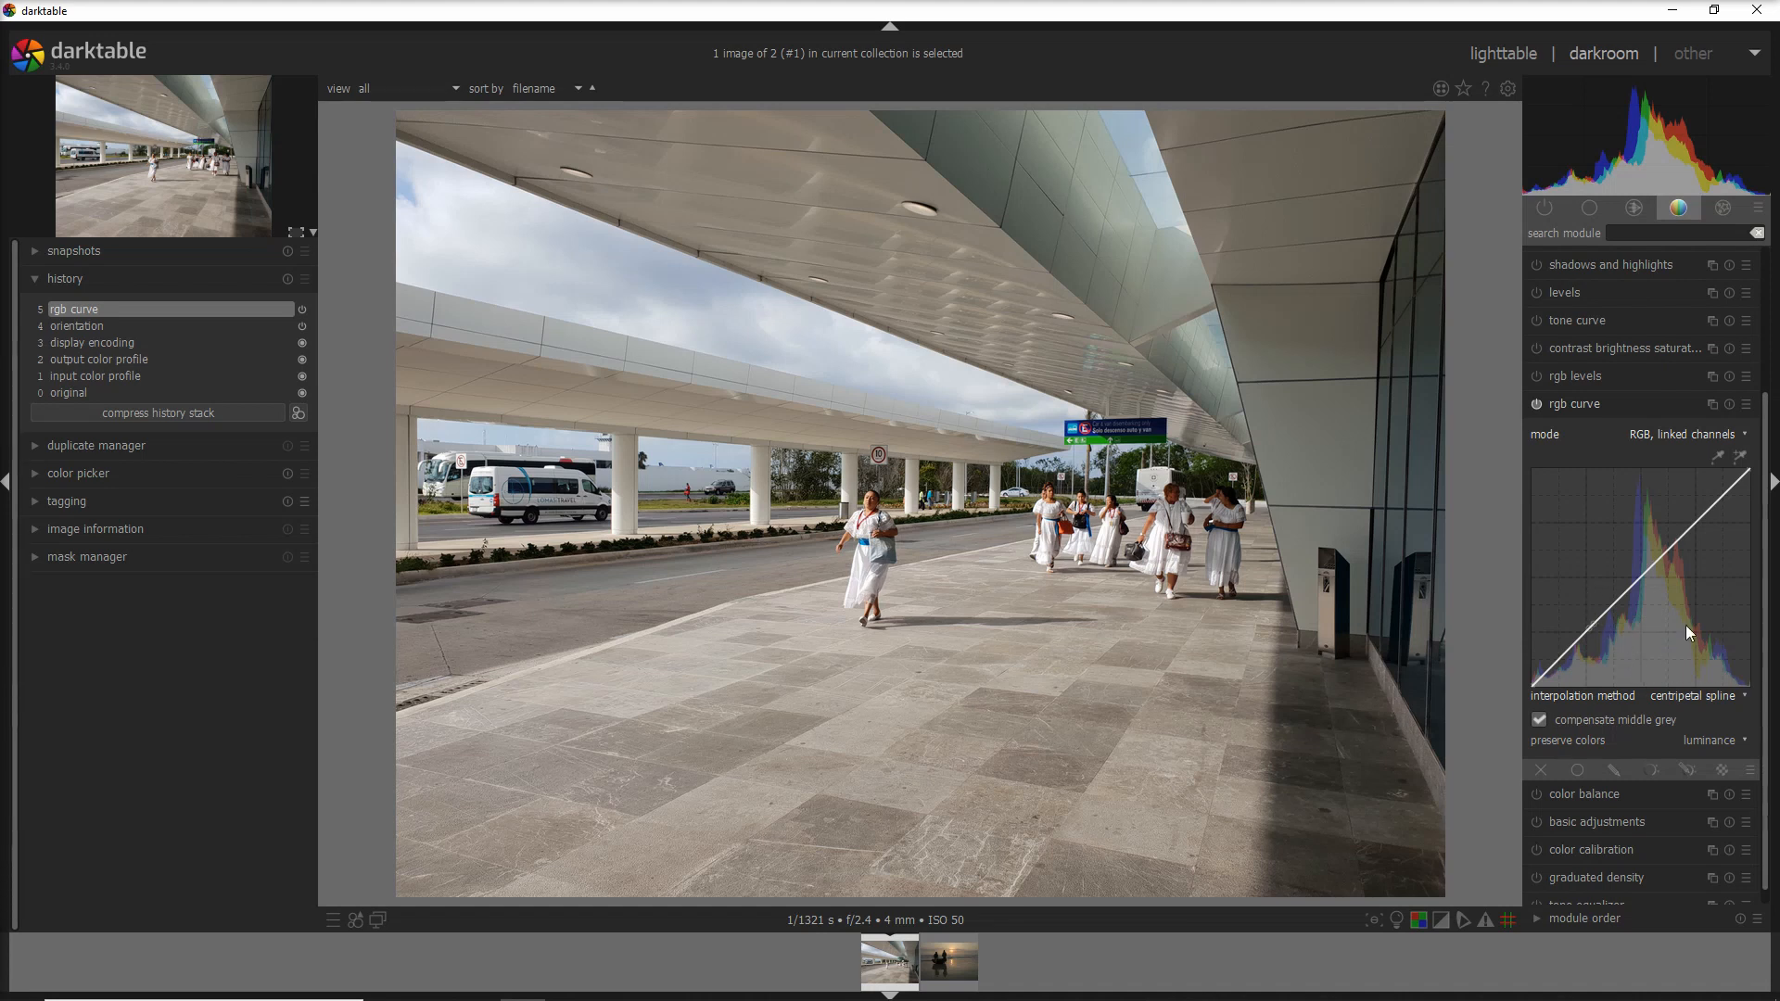
click(1704, 698)
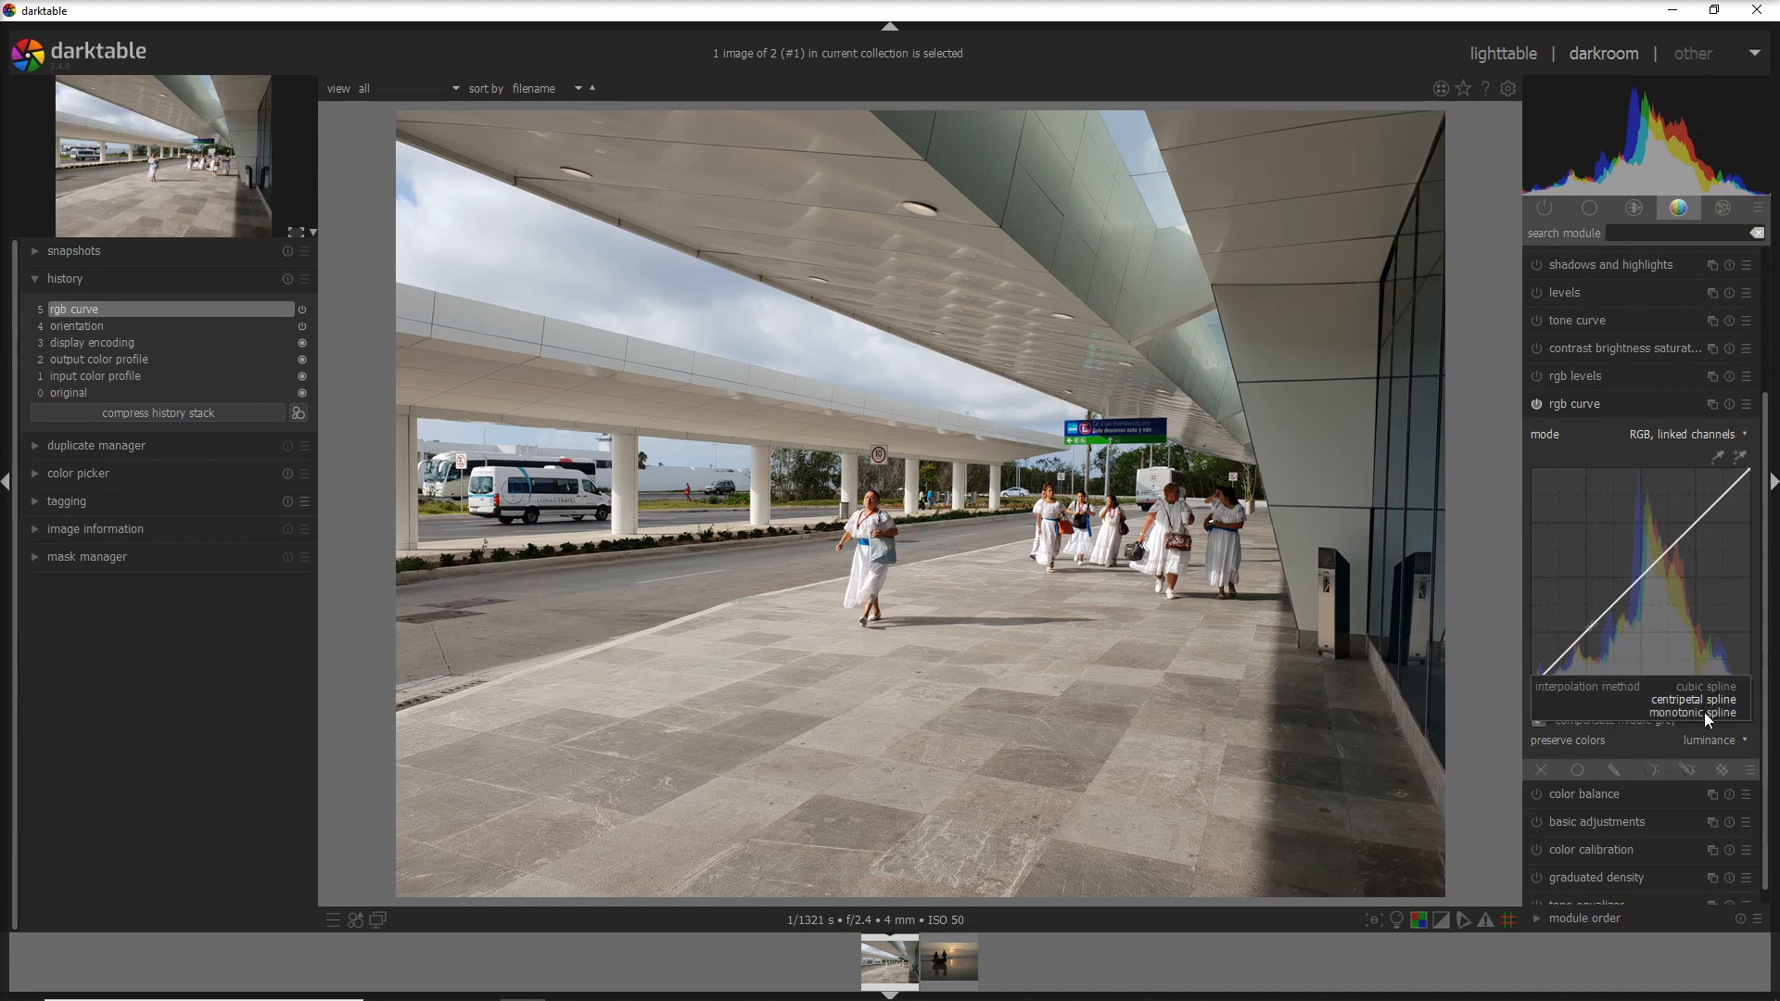
click(1705, 712)
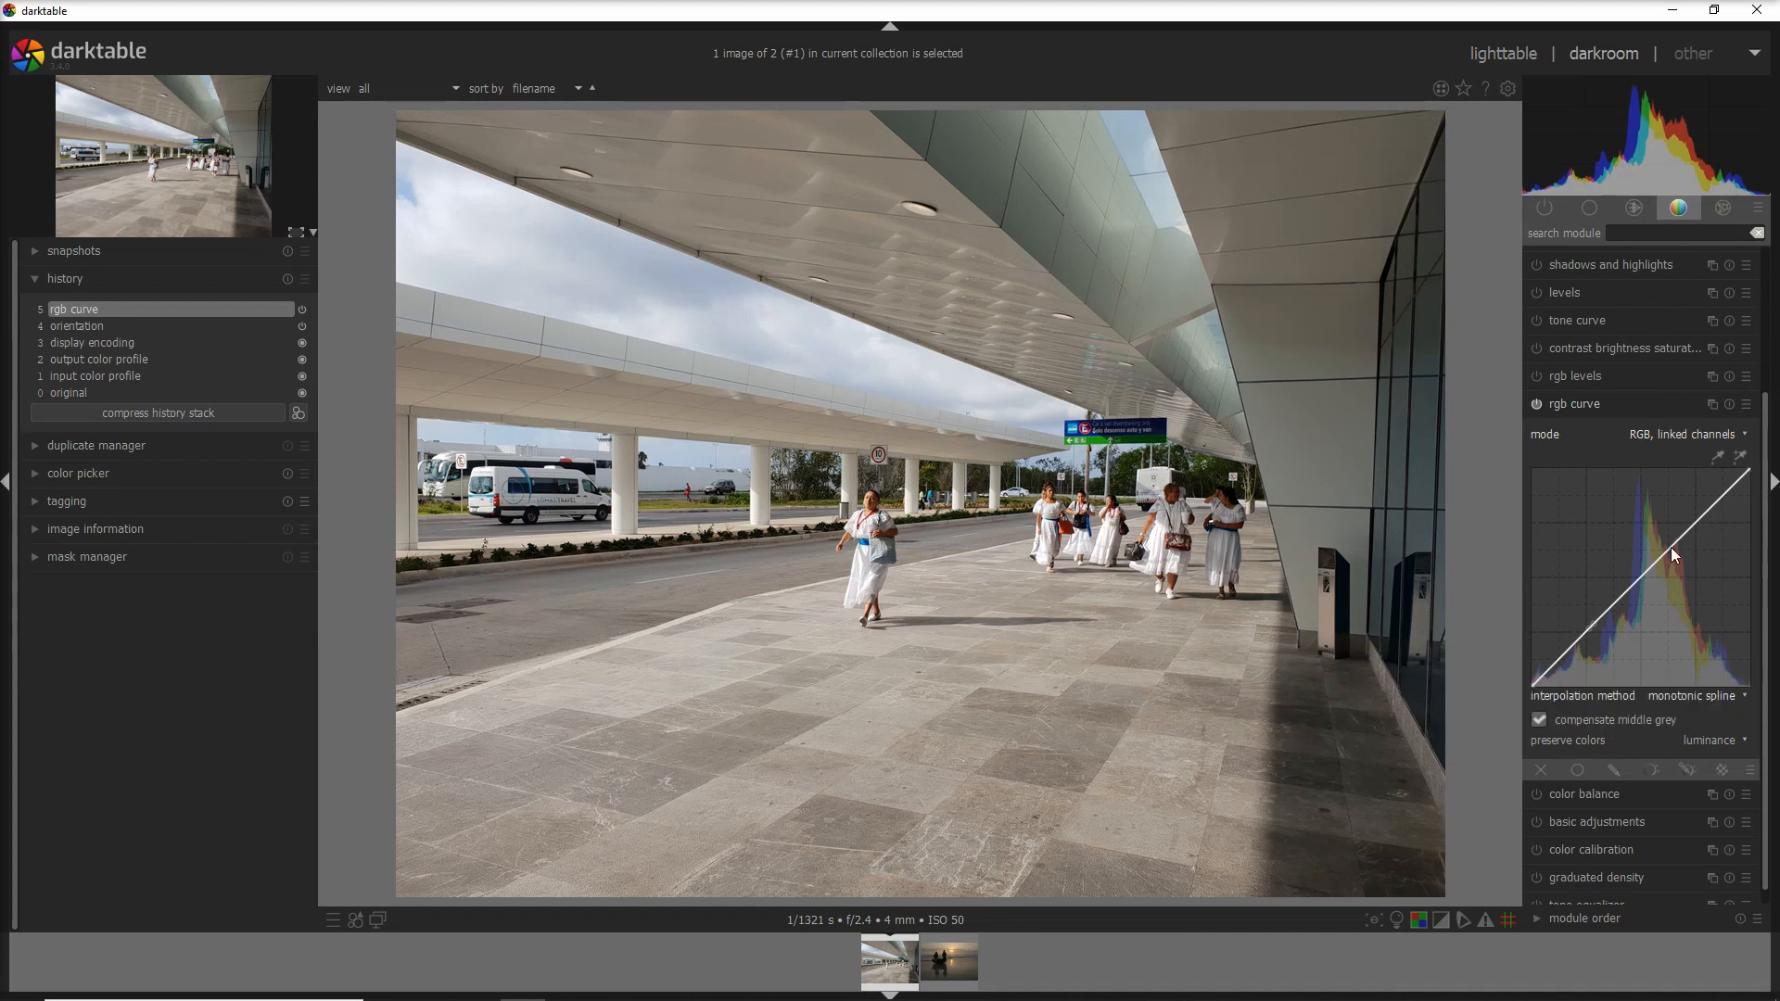
click(1703, 696)
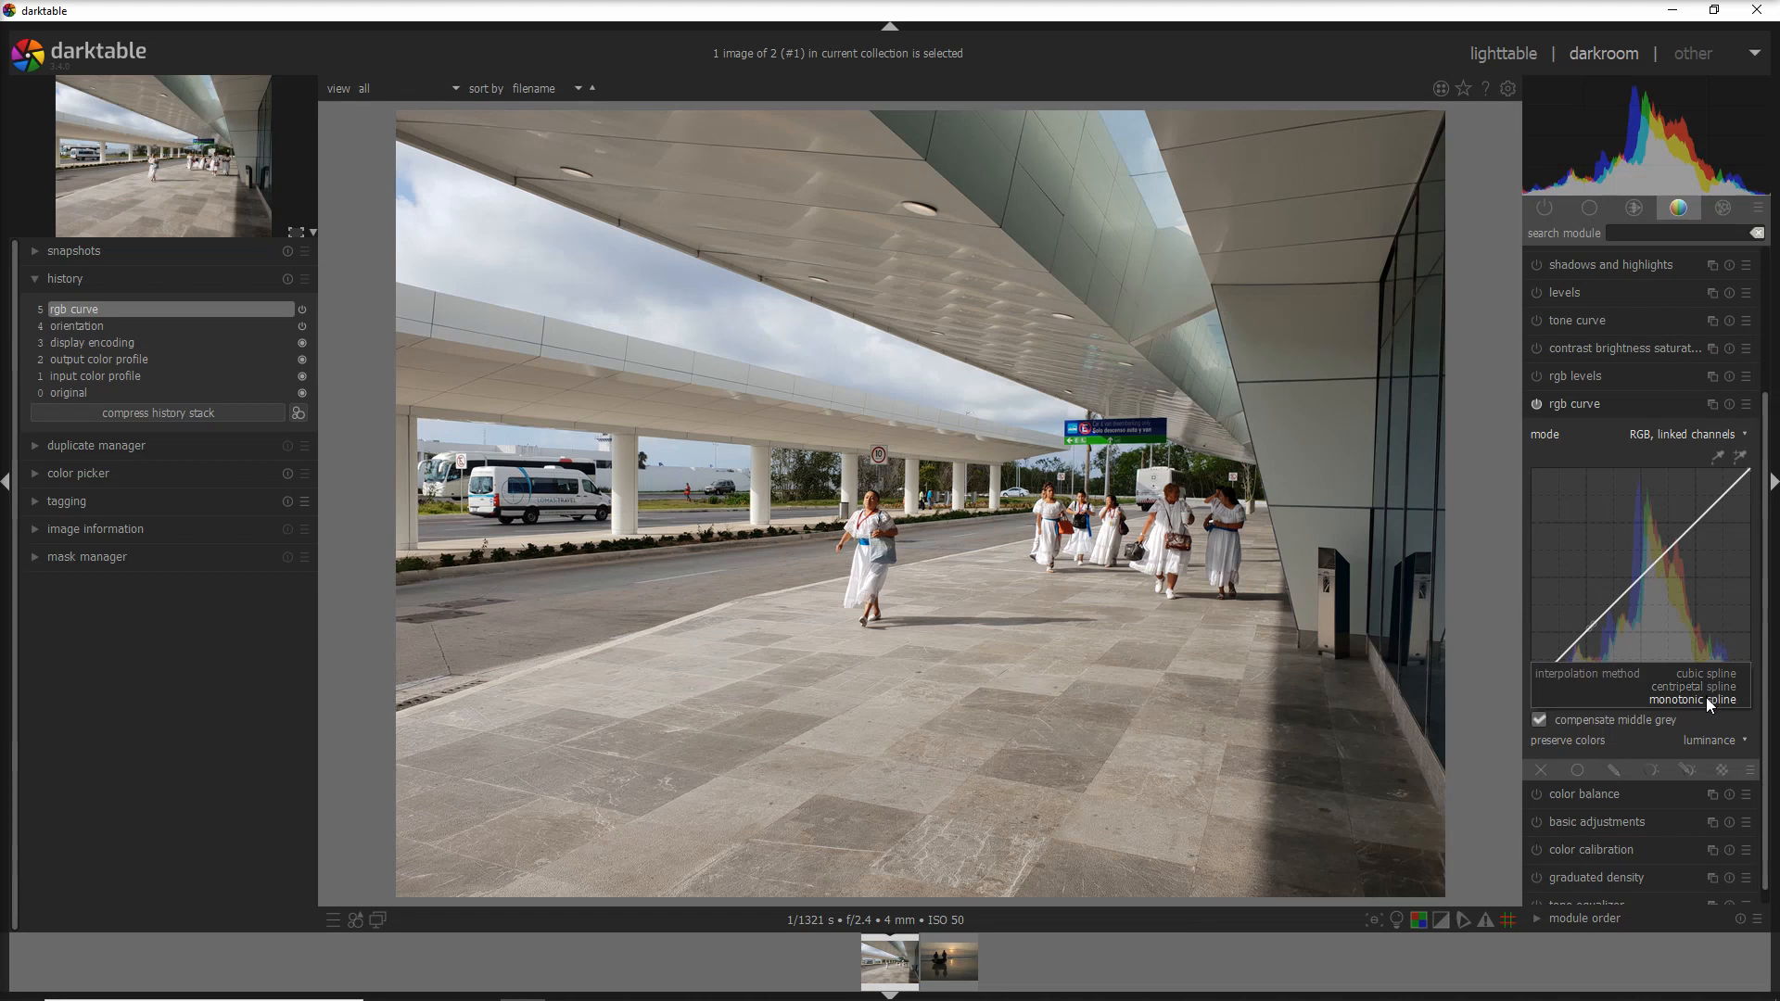
click(1701, 701)
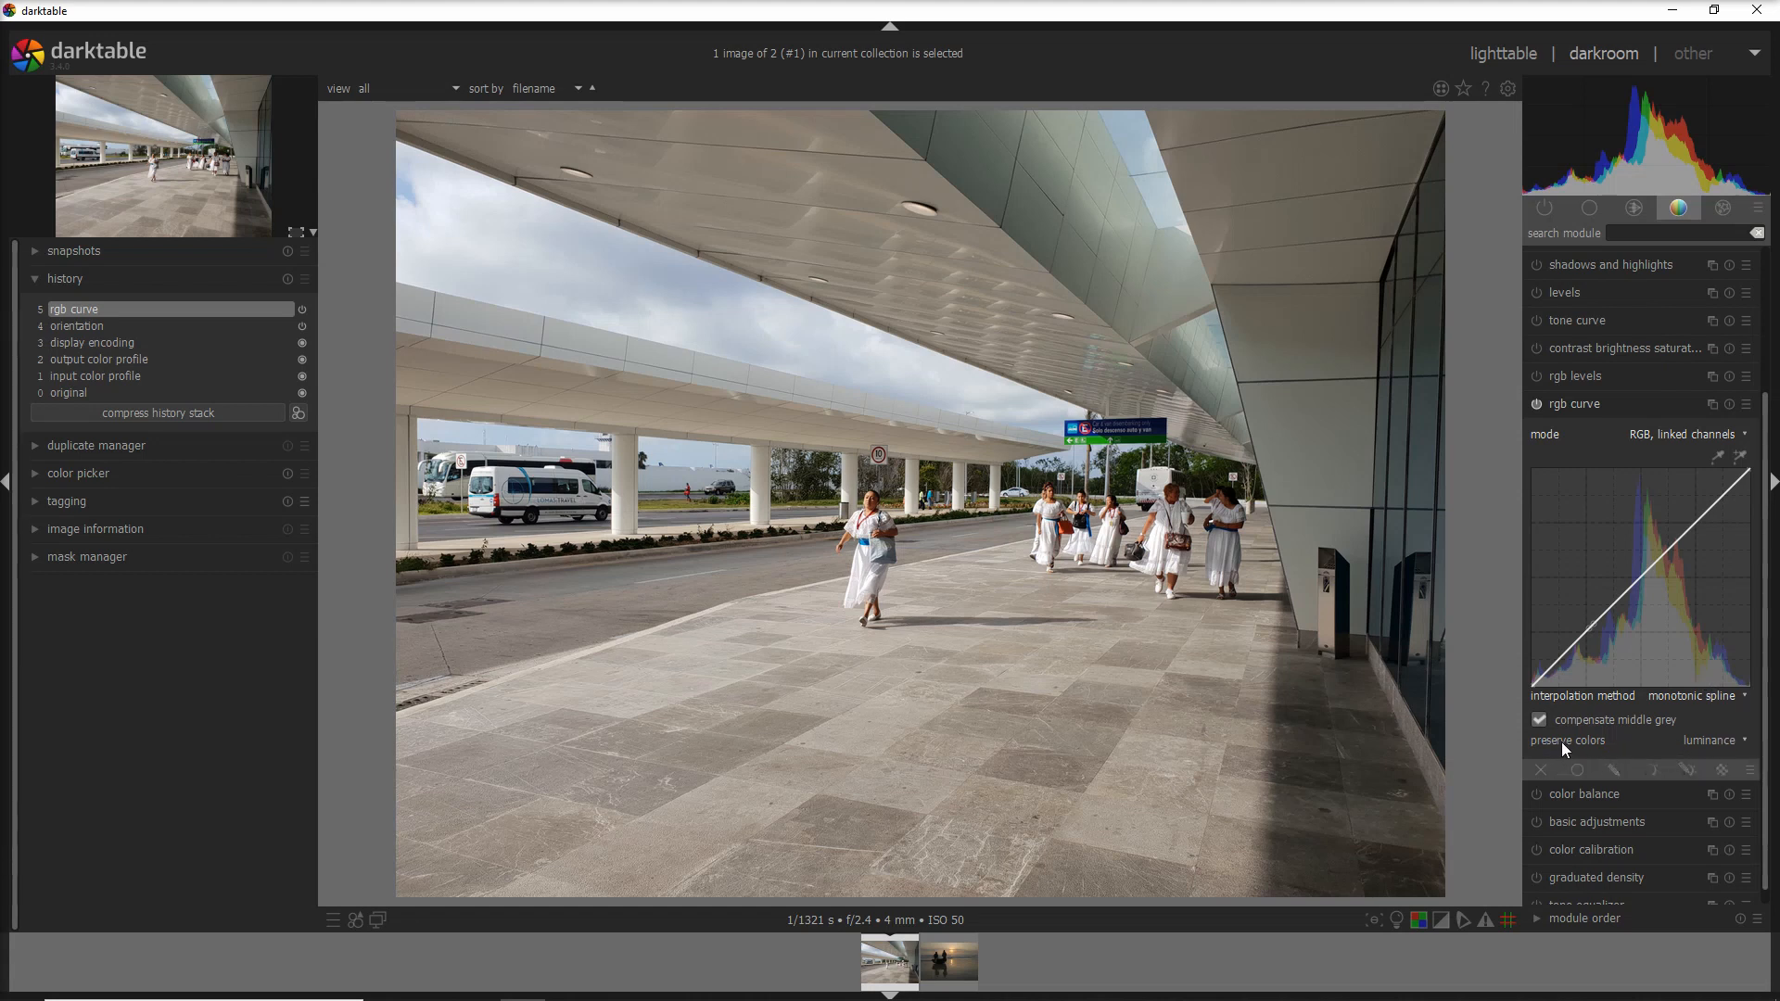
click(1697, 740)
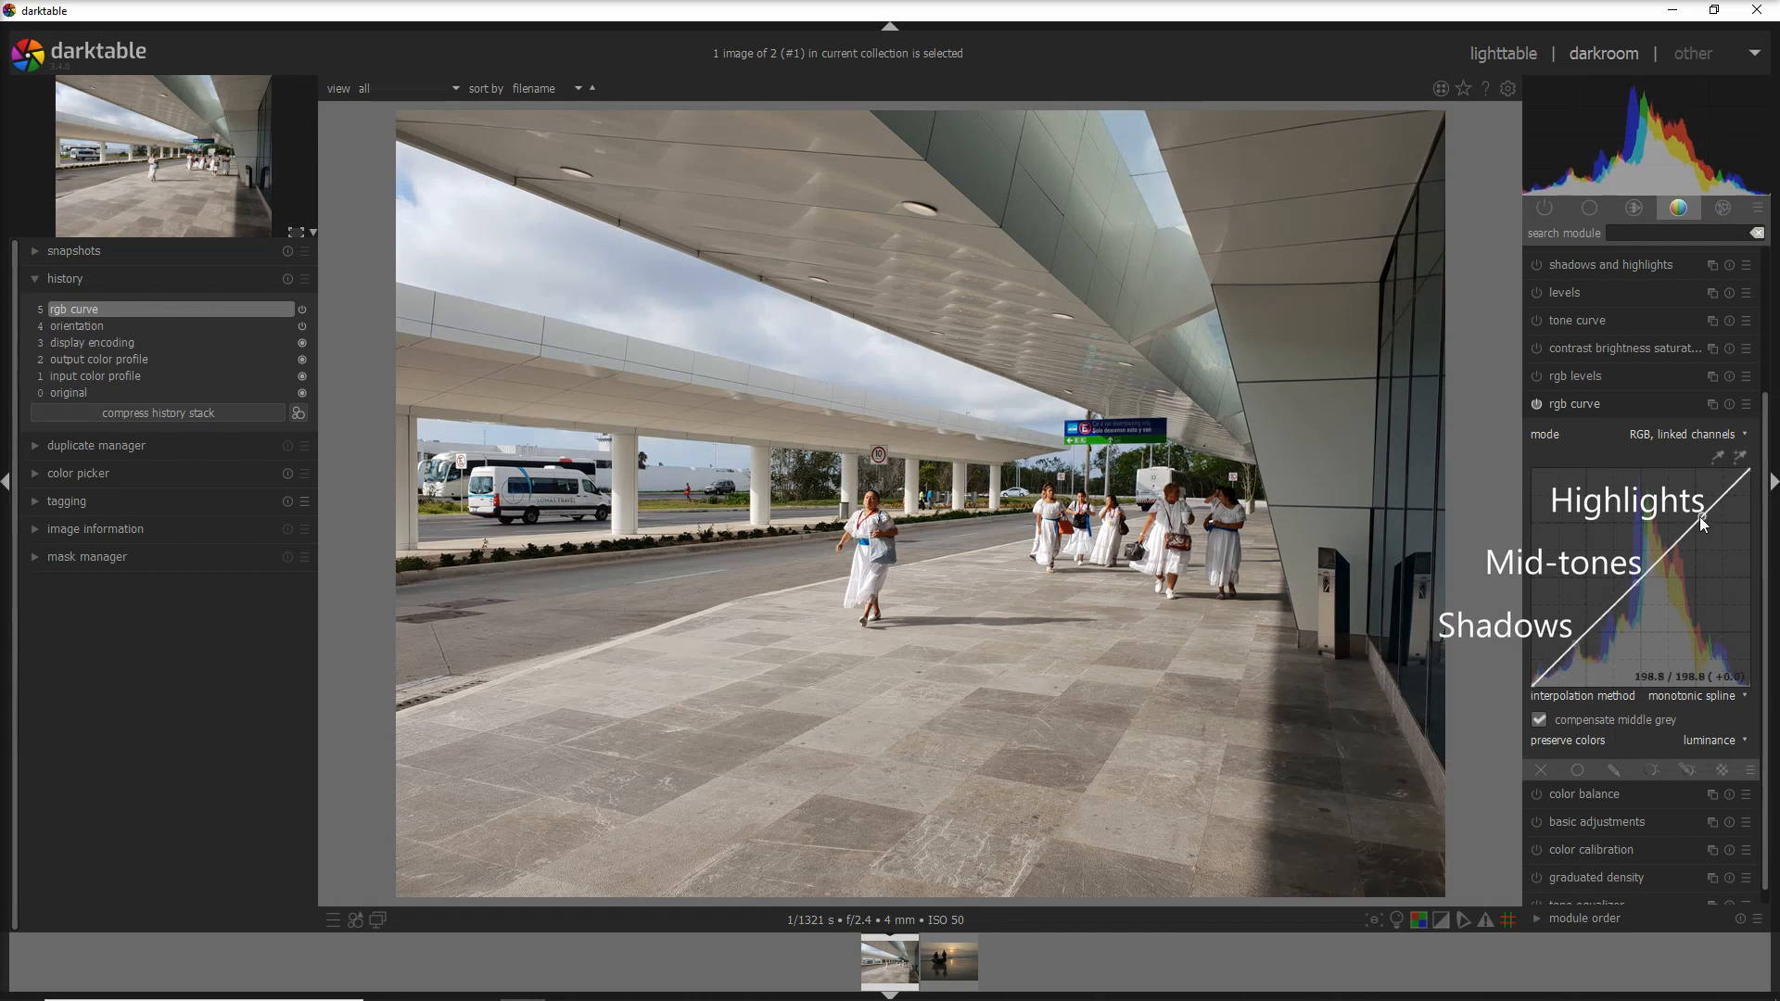
- Raise the upper curve node and pull the lower node down into a strong contrast S-curve
drag(1703, 515, 1702, 508)
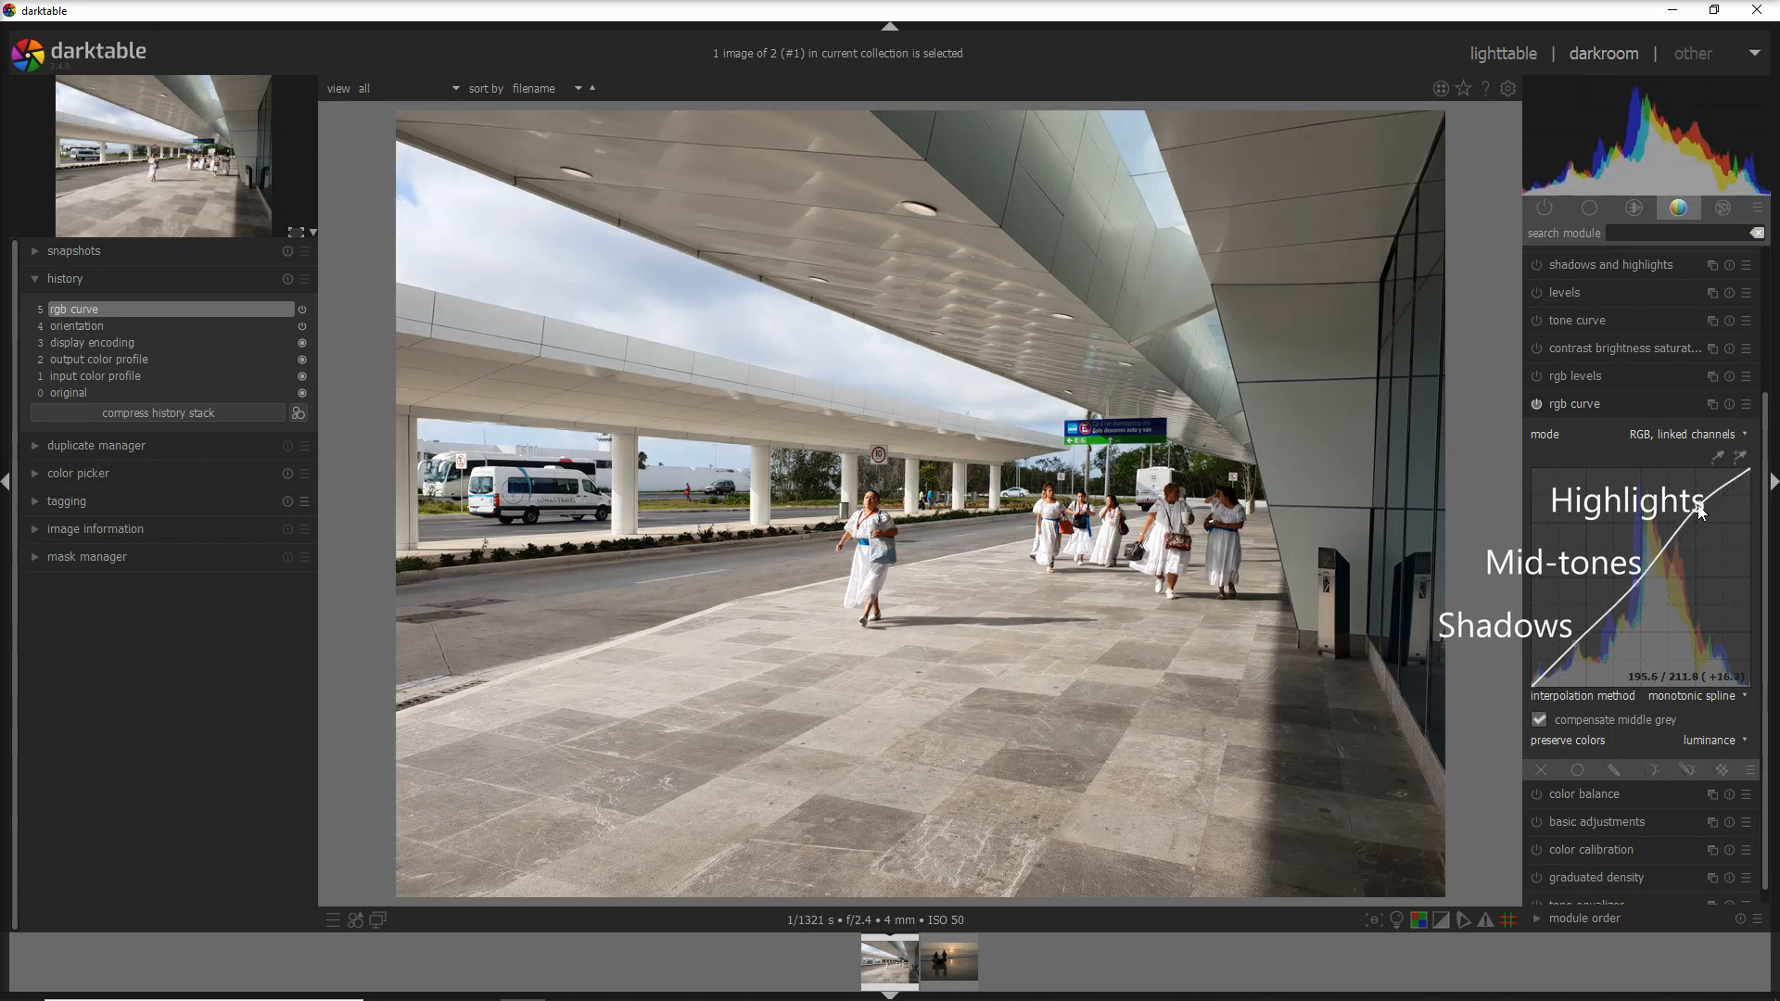
drag(1577, 643, 1582, 653)
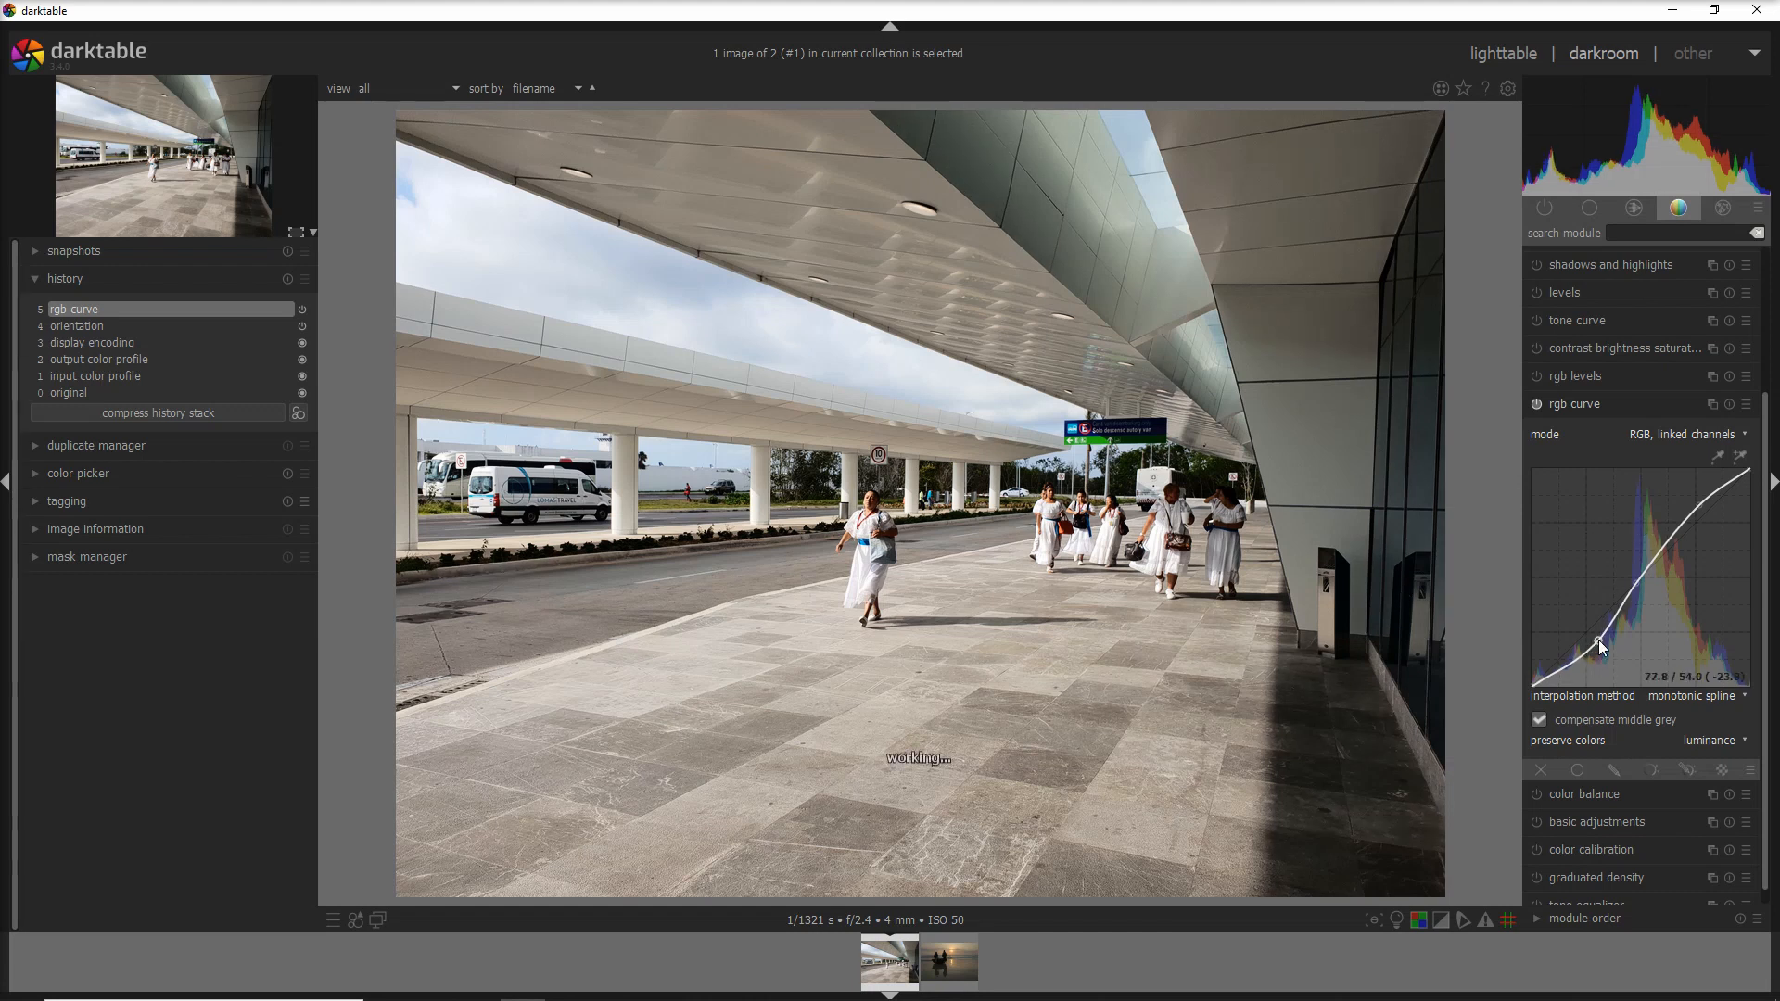
drag(1605, 640, 1600, 645)
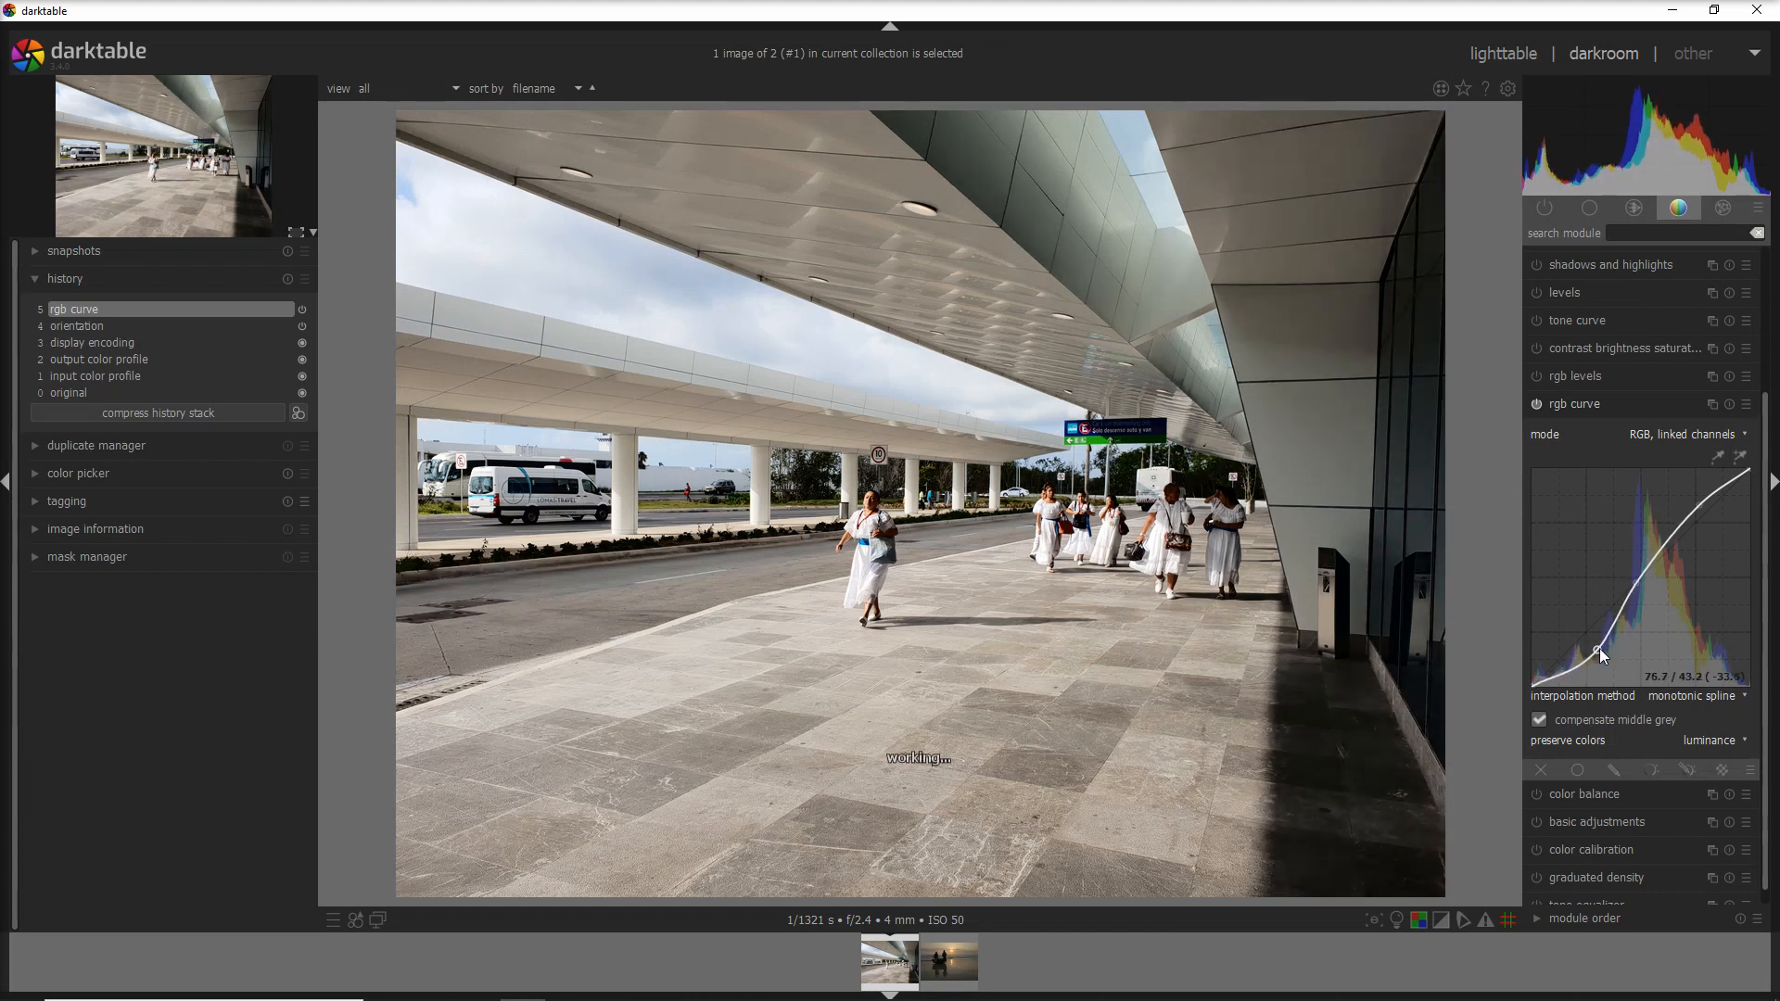
mouse_move(1696, 515)
mouse_down()
mouse_move(1682, 471)
mouse_move(1698, 502)
mouse_up()
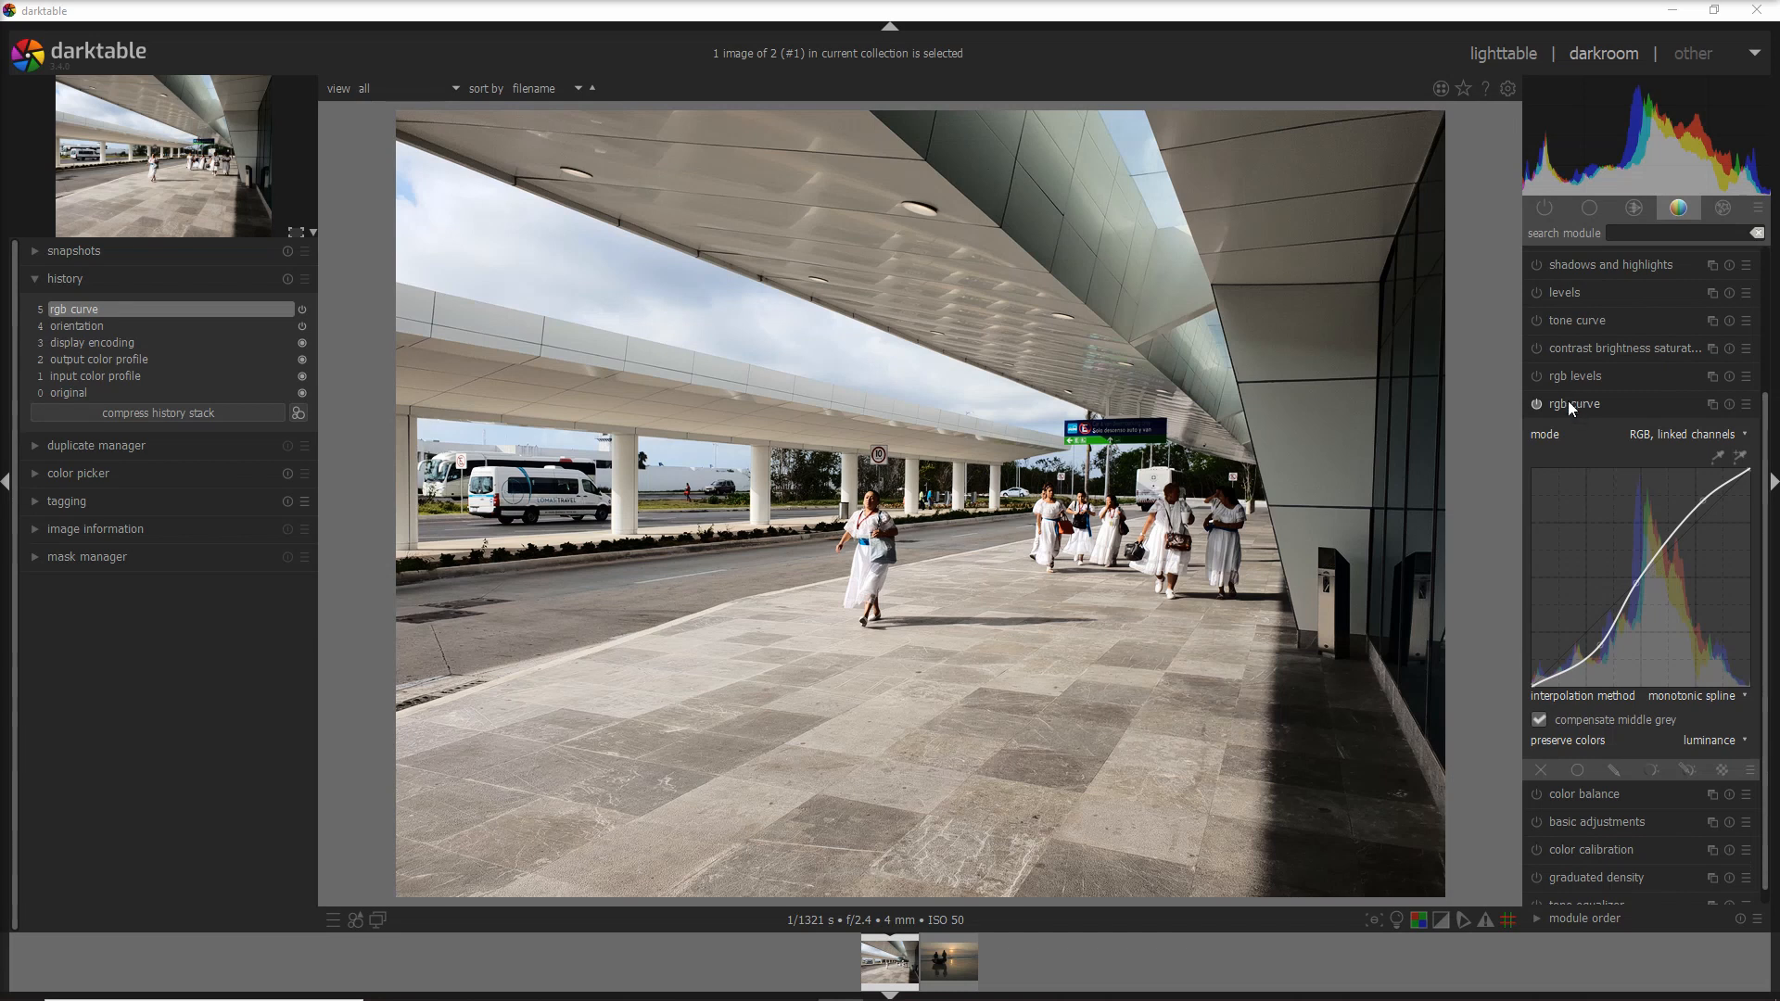
- Reset the airport photo's rgb curve to straight and load the beach sunset photo from the filmstrip
double_click(1655, 558)
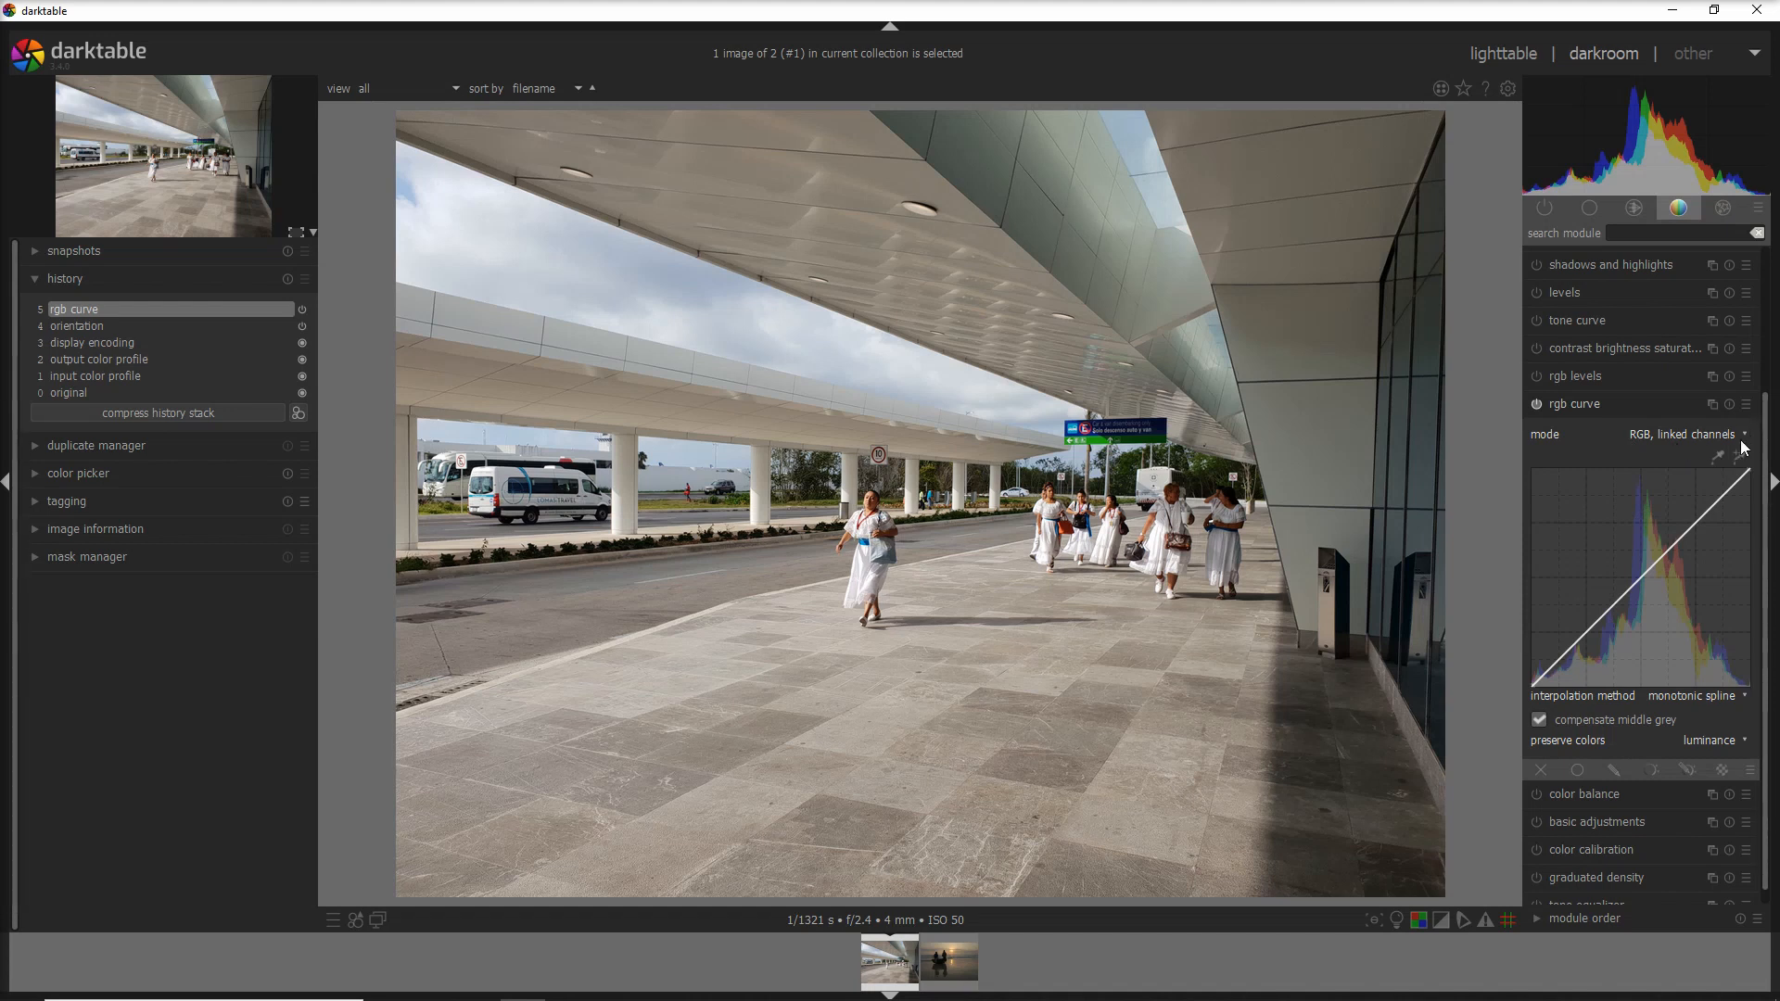
click(951, 962)
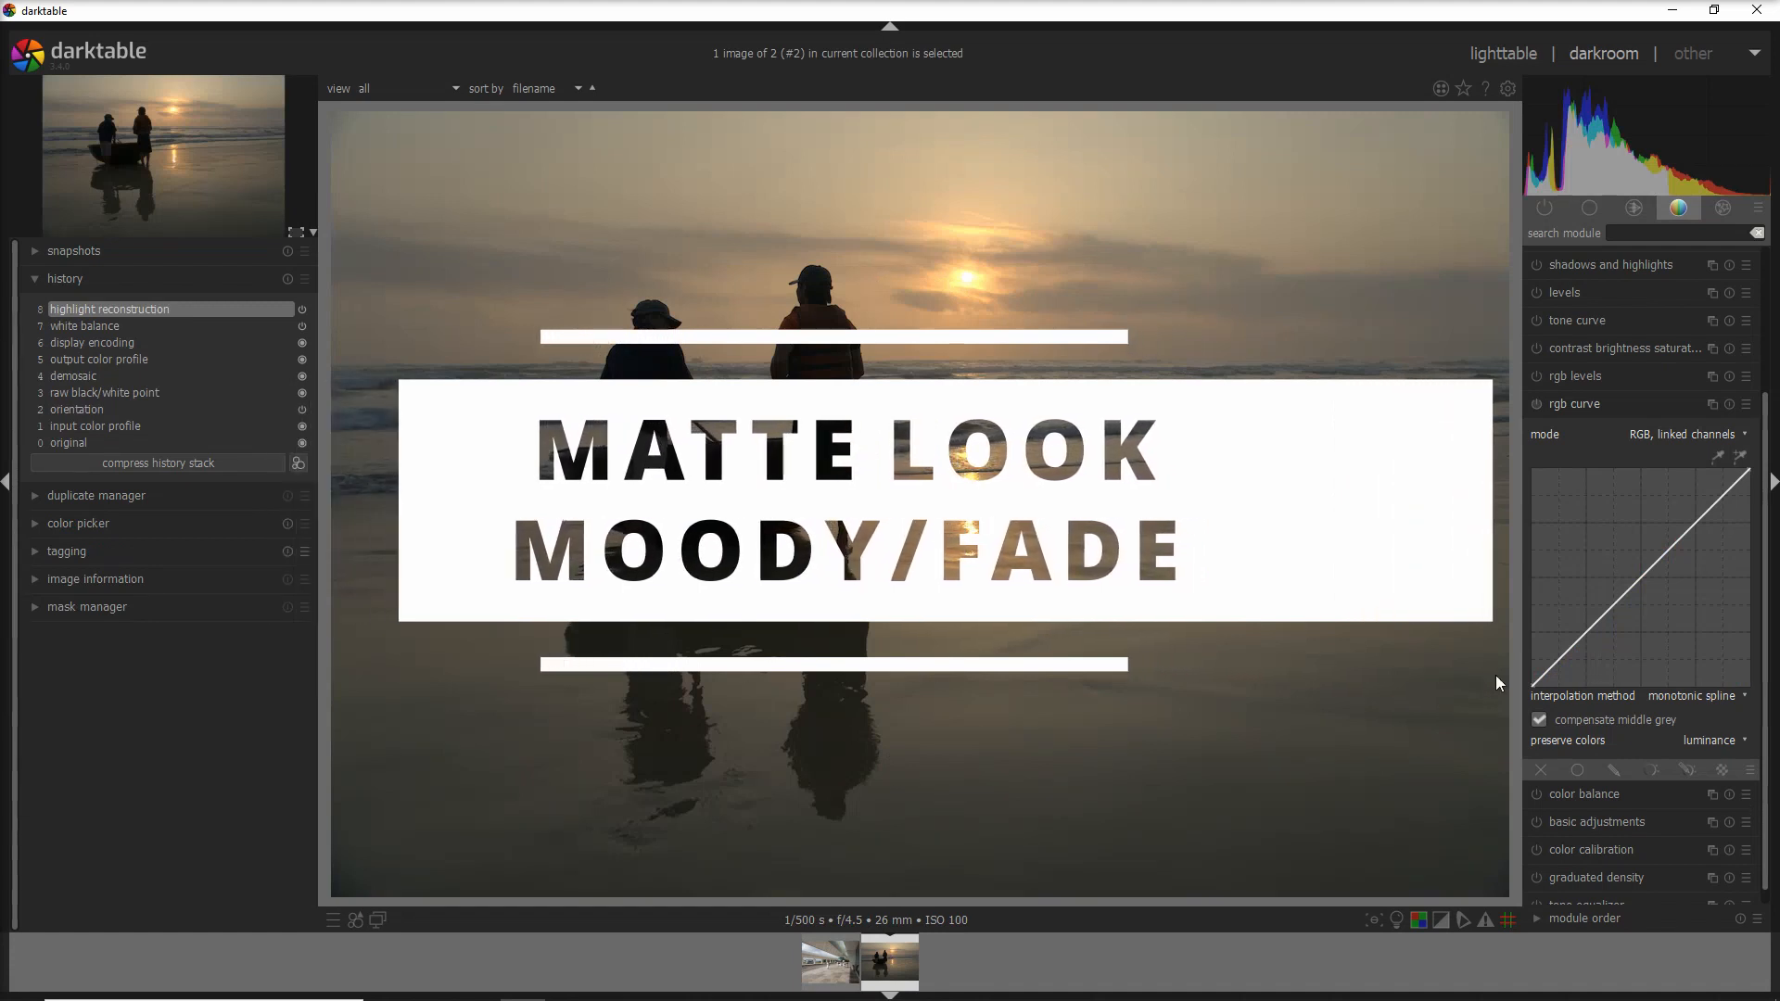
- Raise the curve's black point and lower the white point to about 233 for a matte fade
drag(1532, 681, 1528, 664)
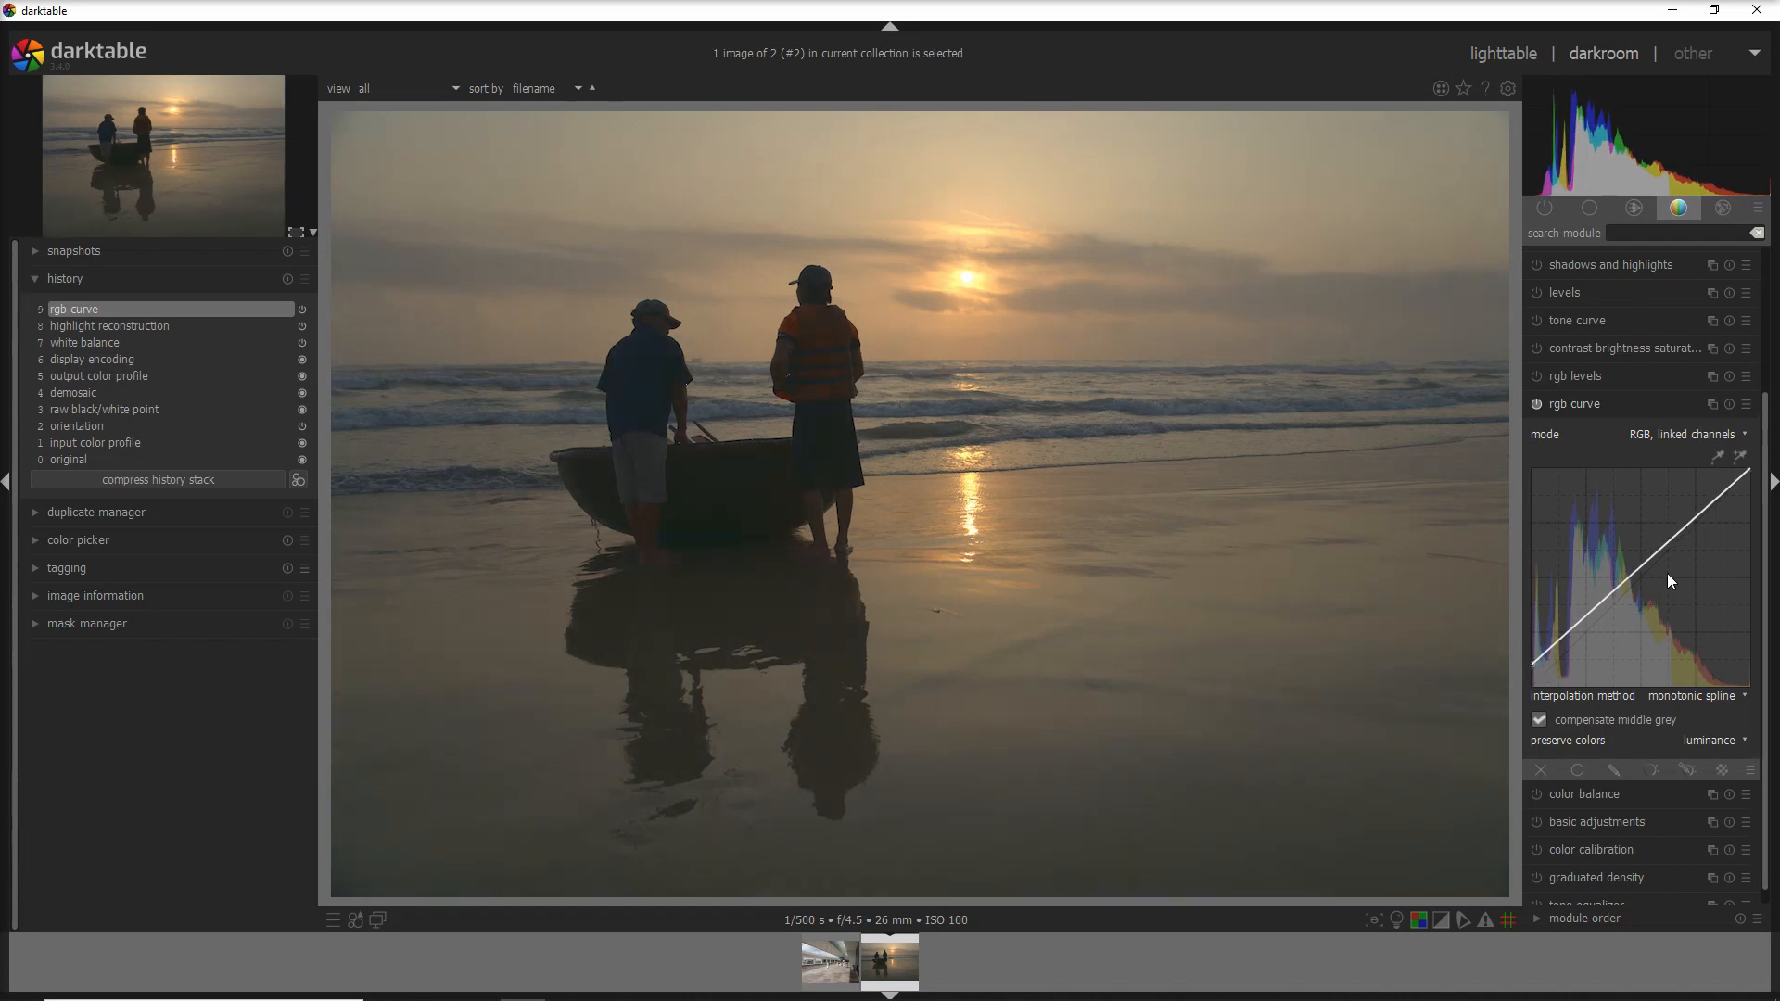
drag(1751, 475, 1755, 483)
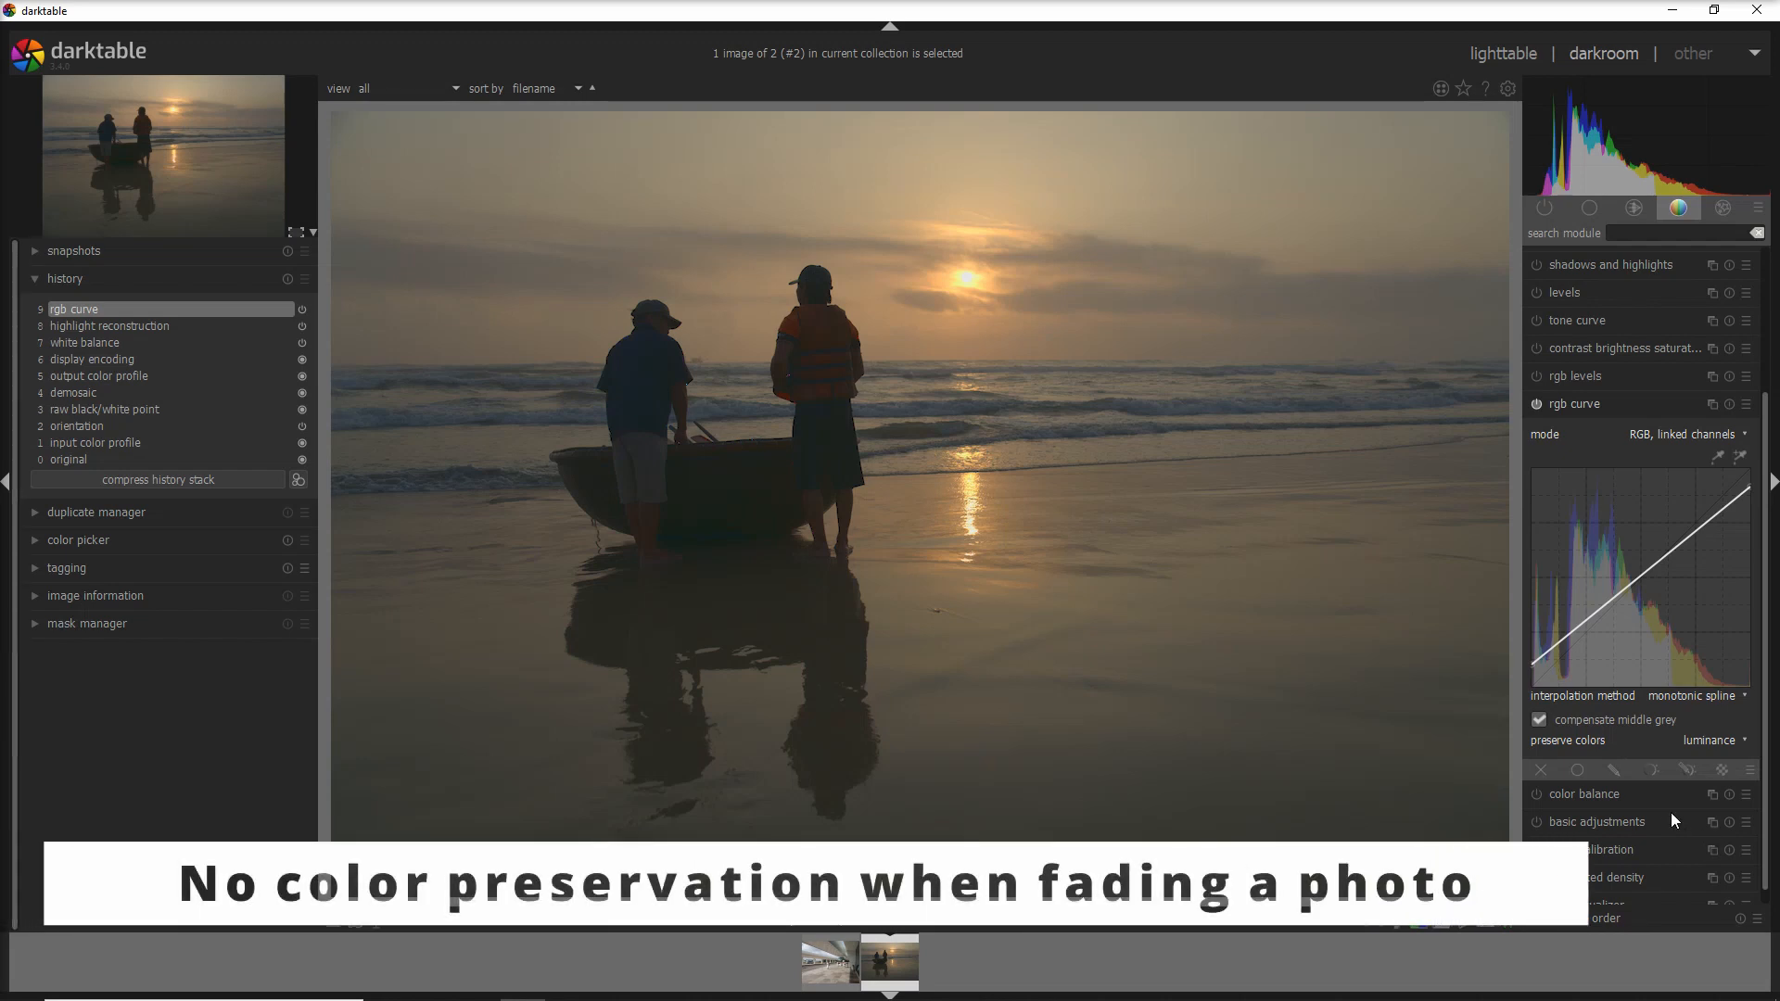
- Set preserve colors to none, flatten the curve to grey, then restore the endpoints to a straight diagonal
click(1711, 740)
click(1709, 724)
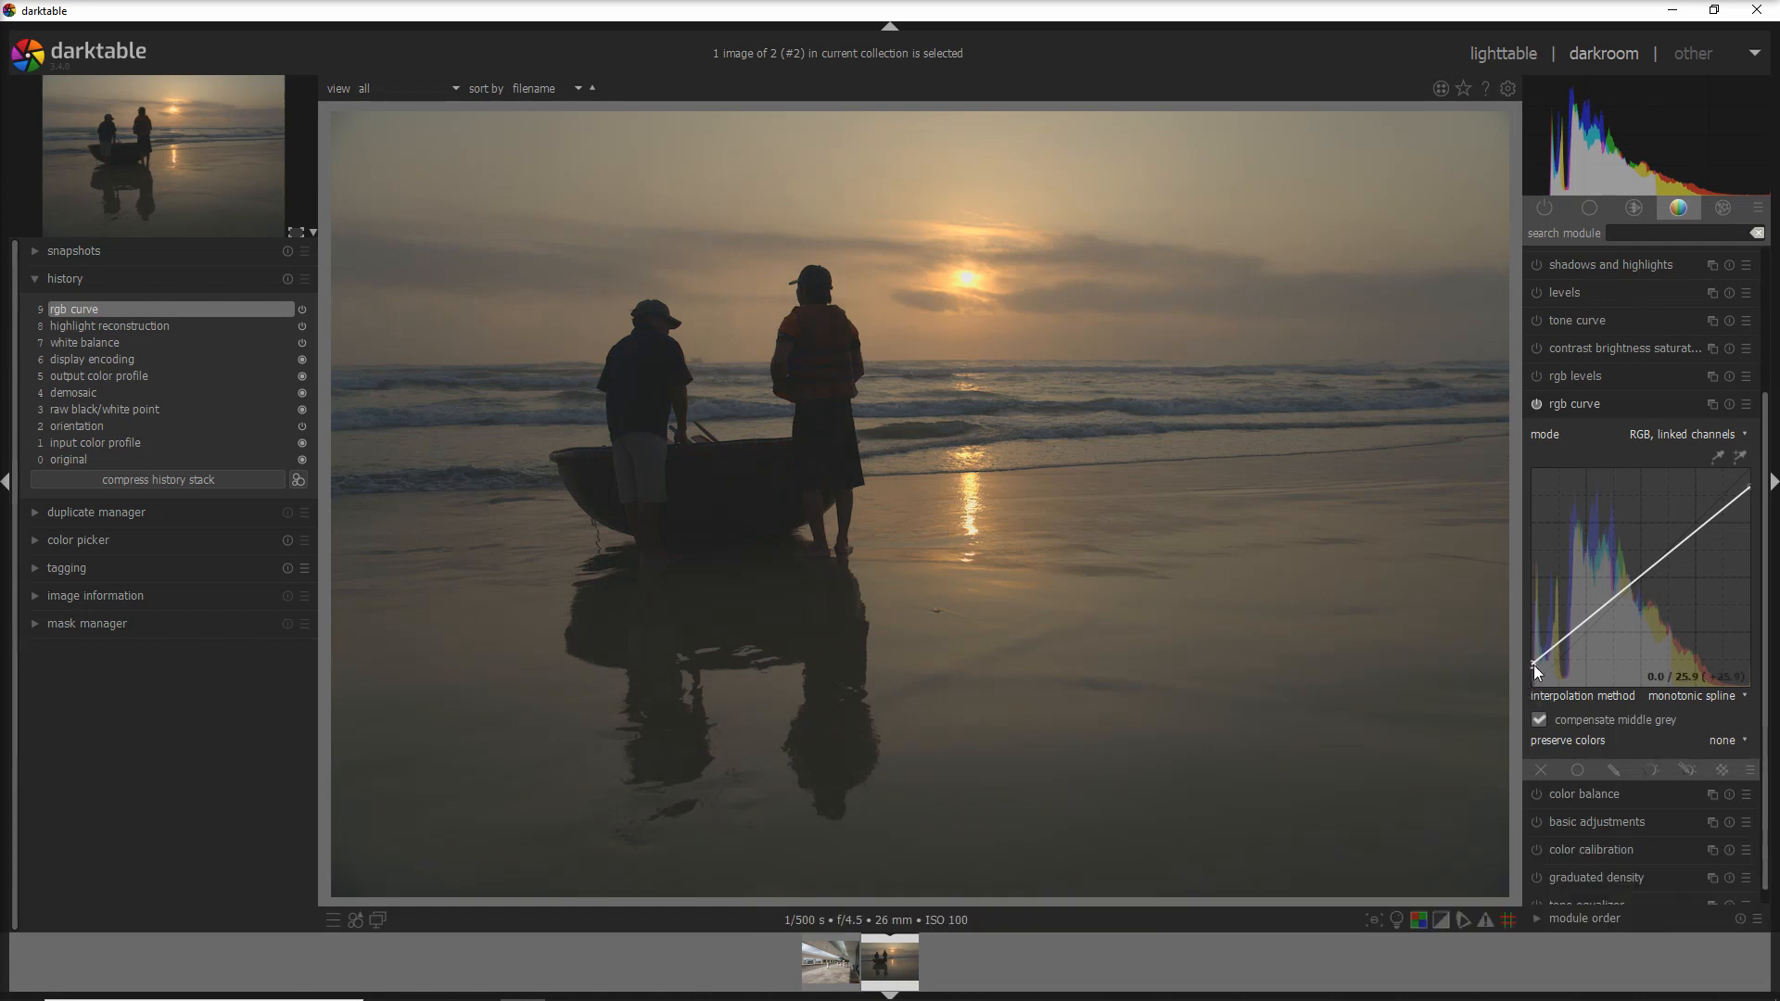
drag(1532, 666, 1527, 576)
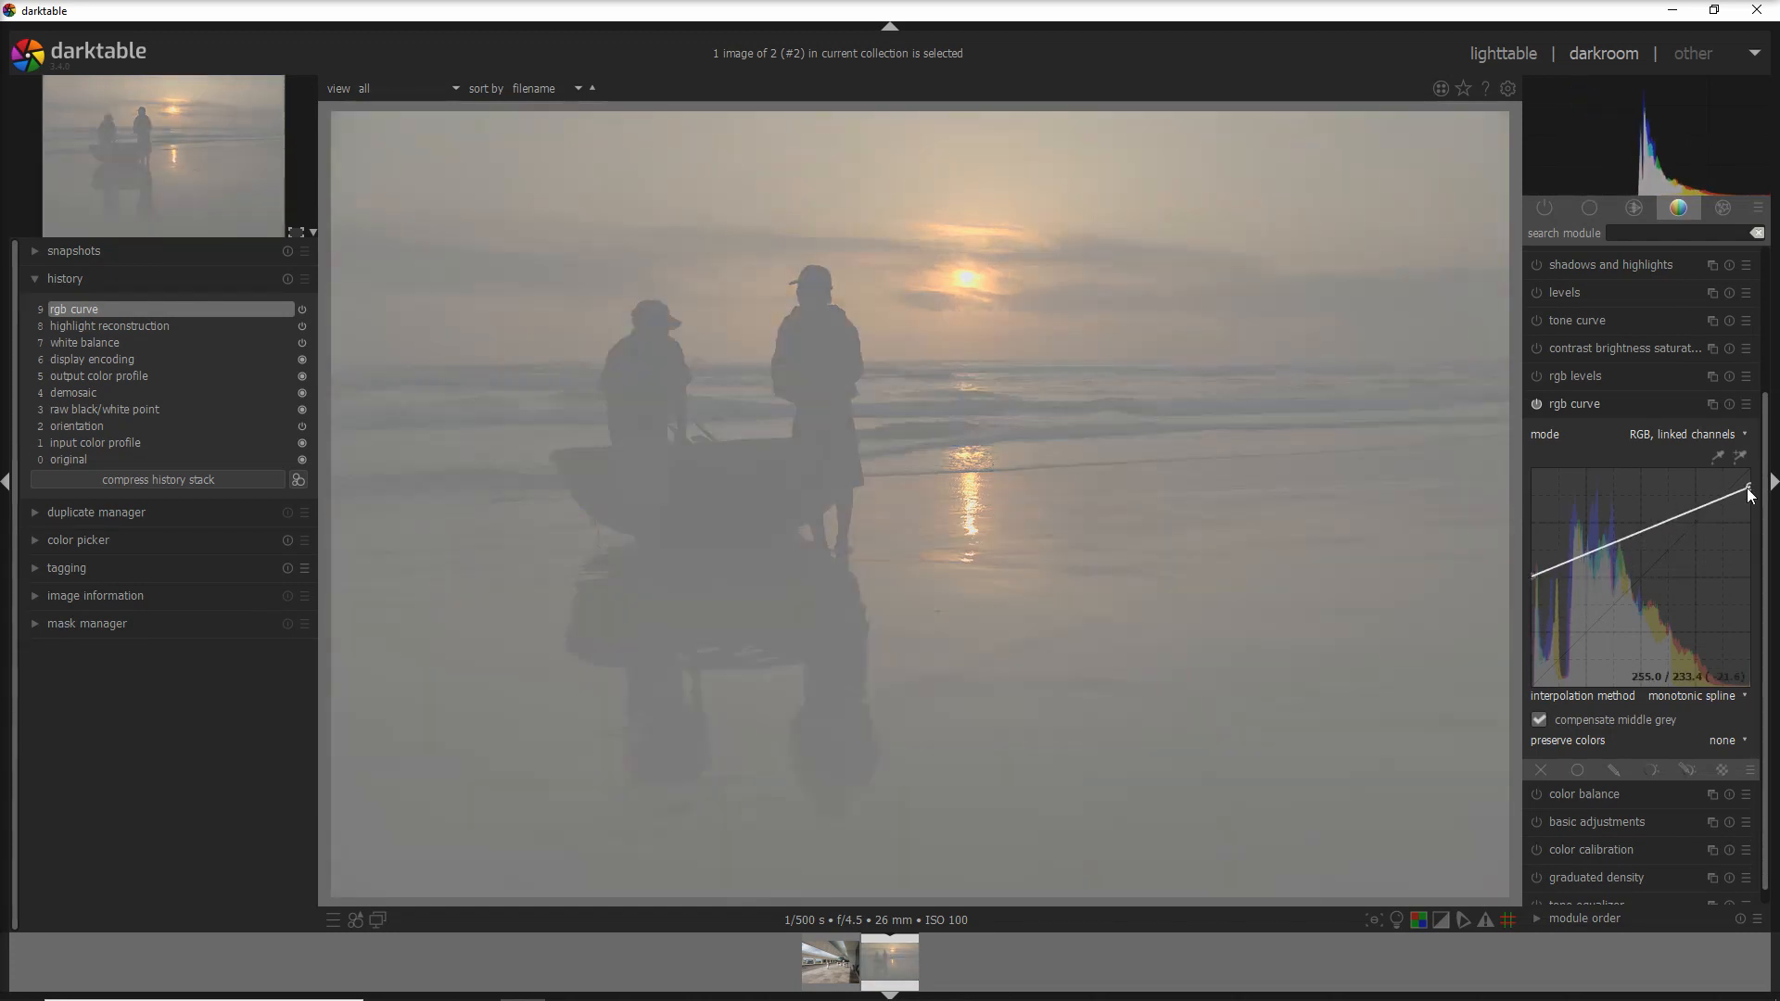
drag(1749, 496, 1750, 577)
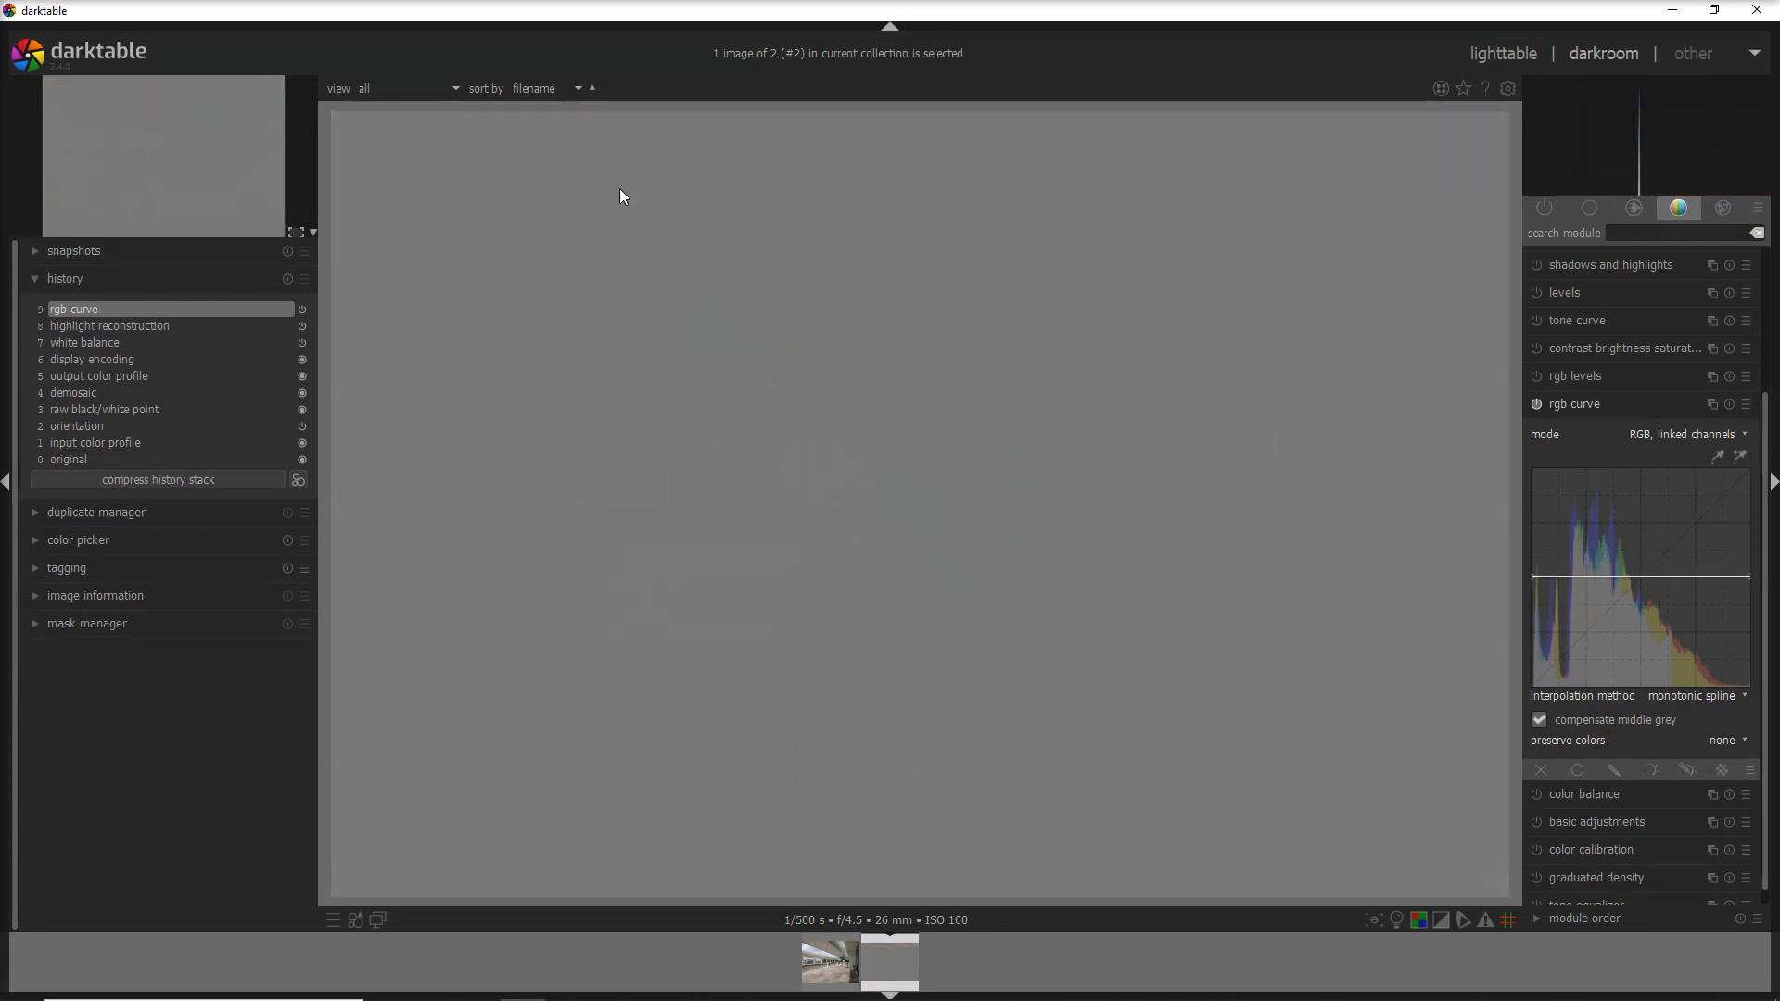
drag(1533, 577, 1534, 670)
drag(1750, 576, 1759, 491)
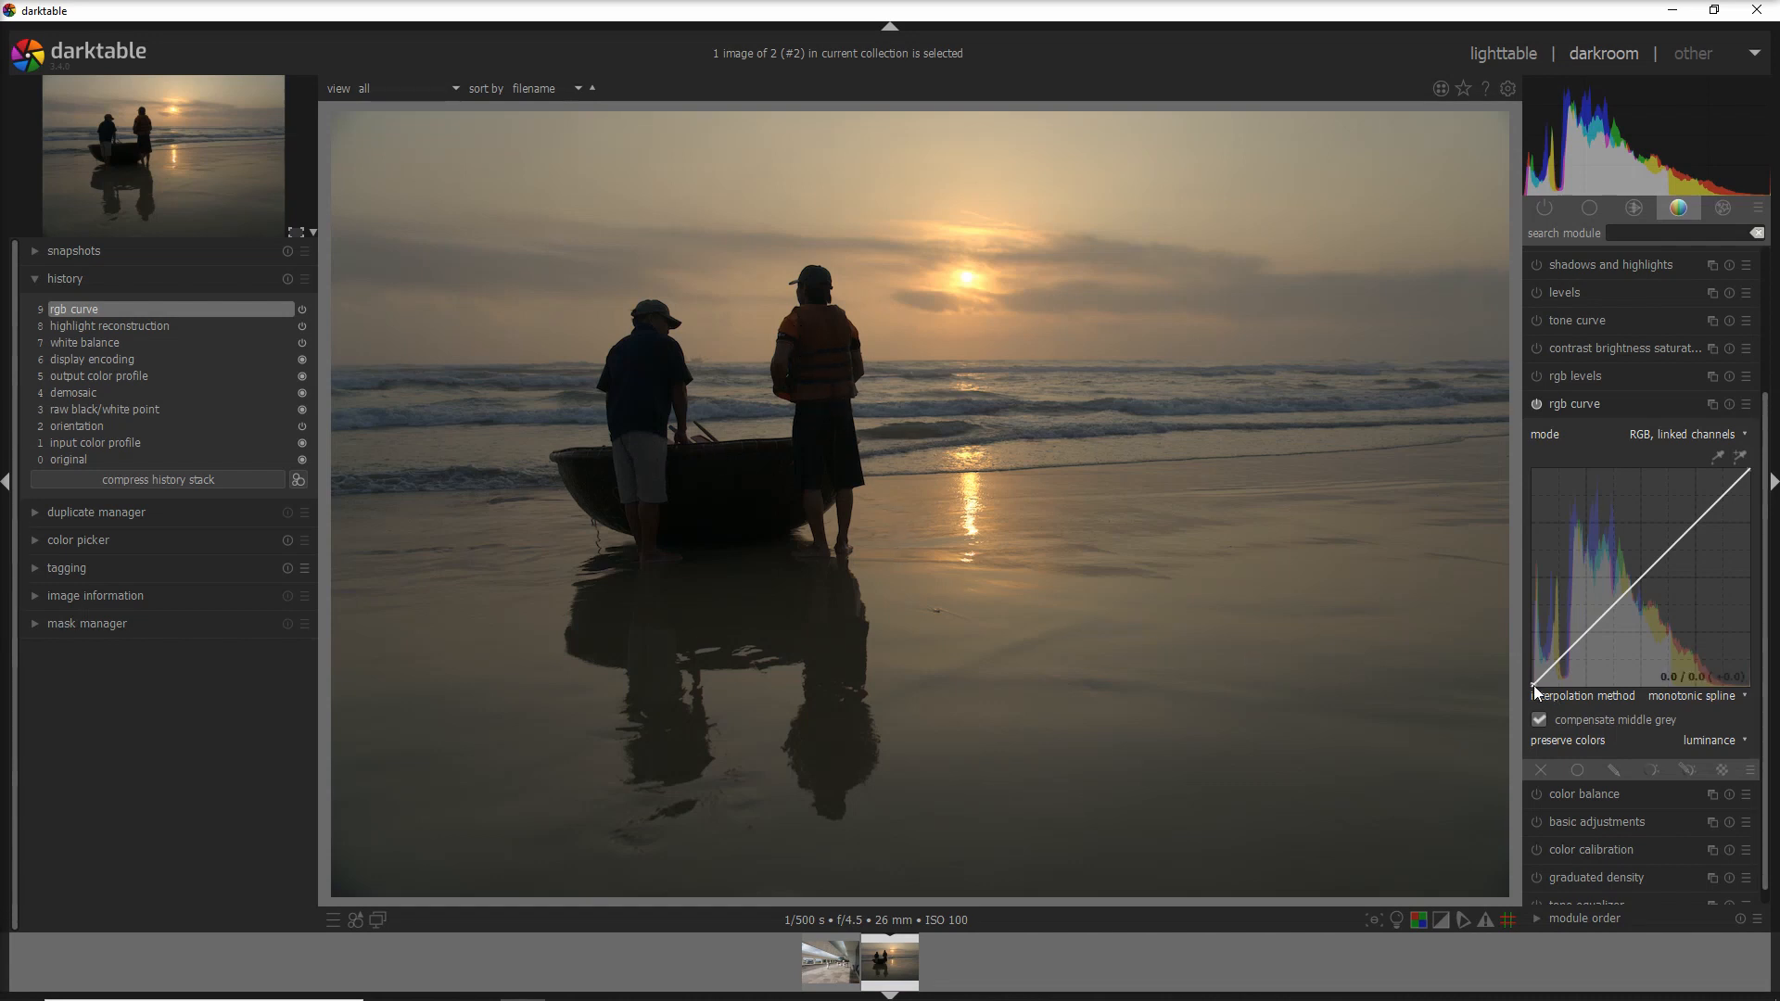
drag(1535, 687, 1549, 693)
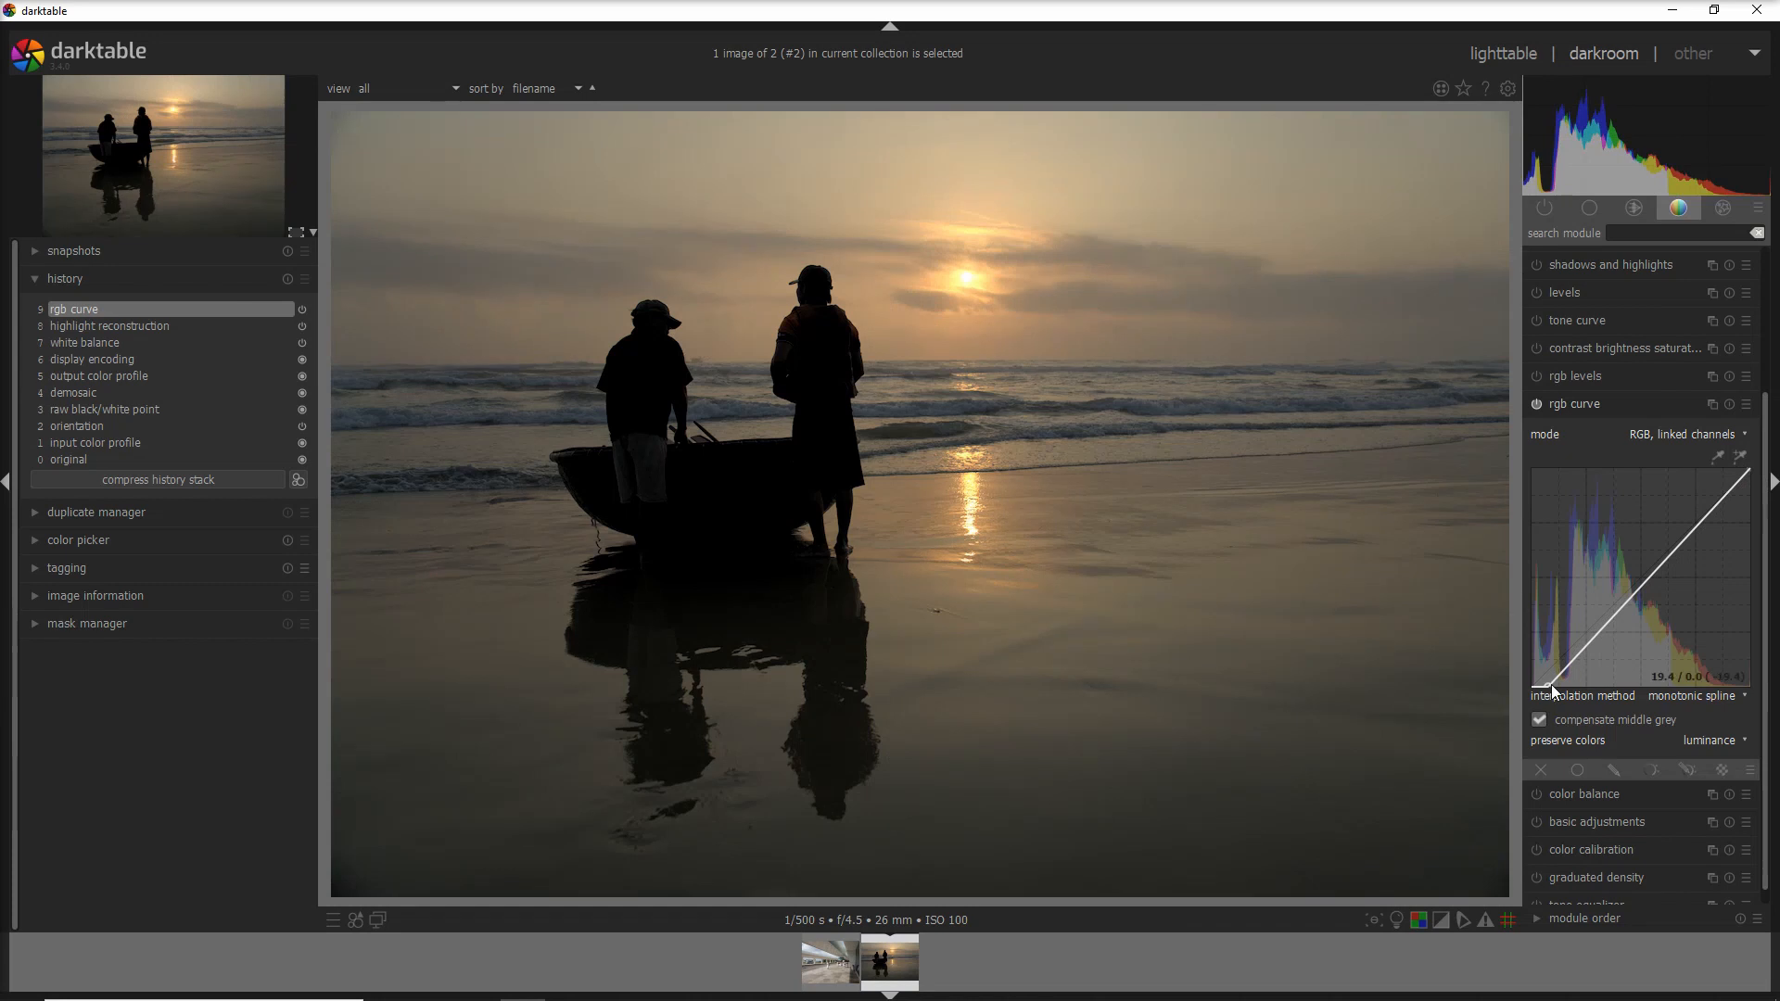
drag(1550, 686, 1532, 690)
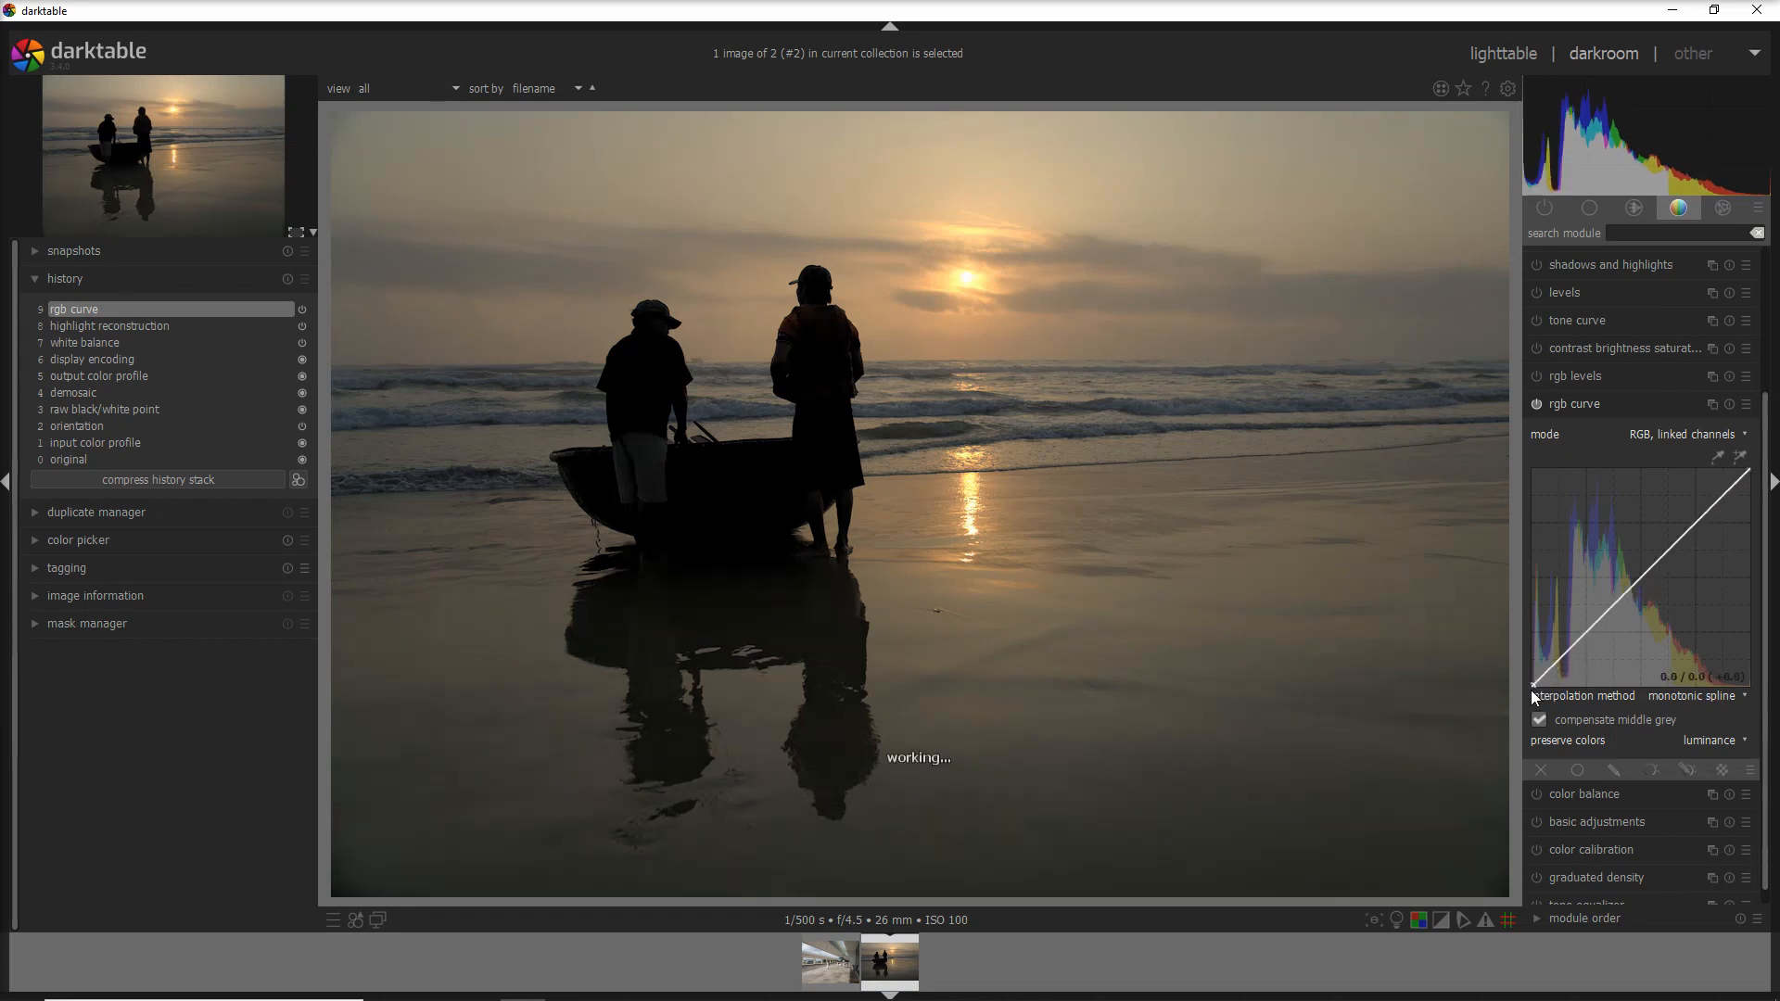
click(1440, 925)
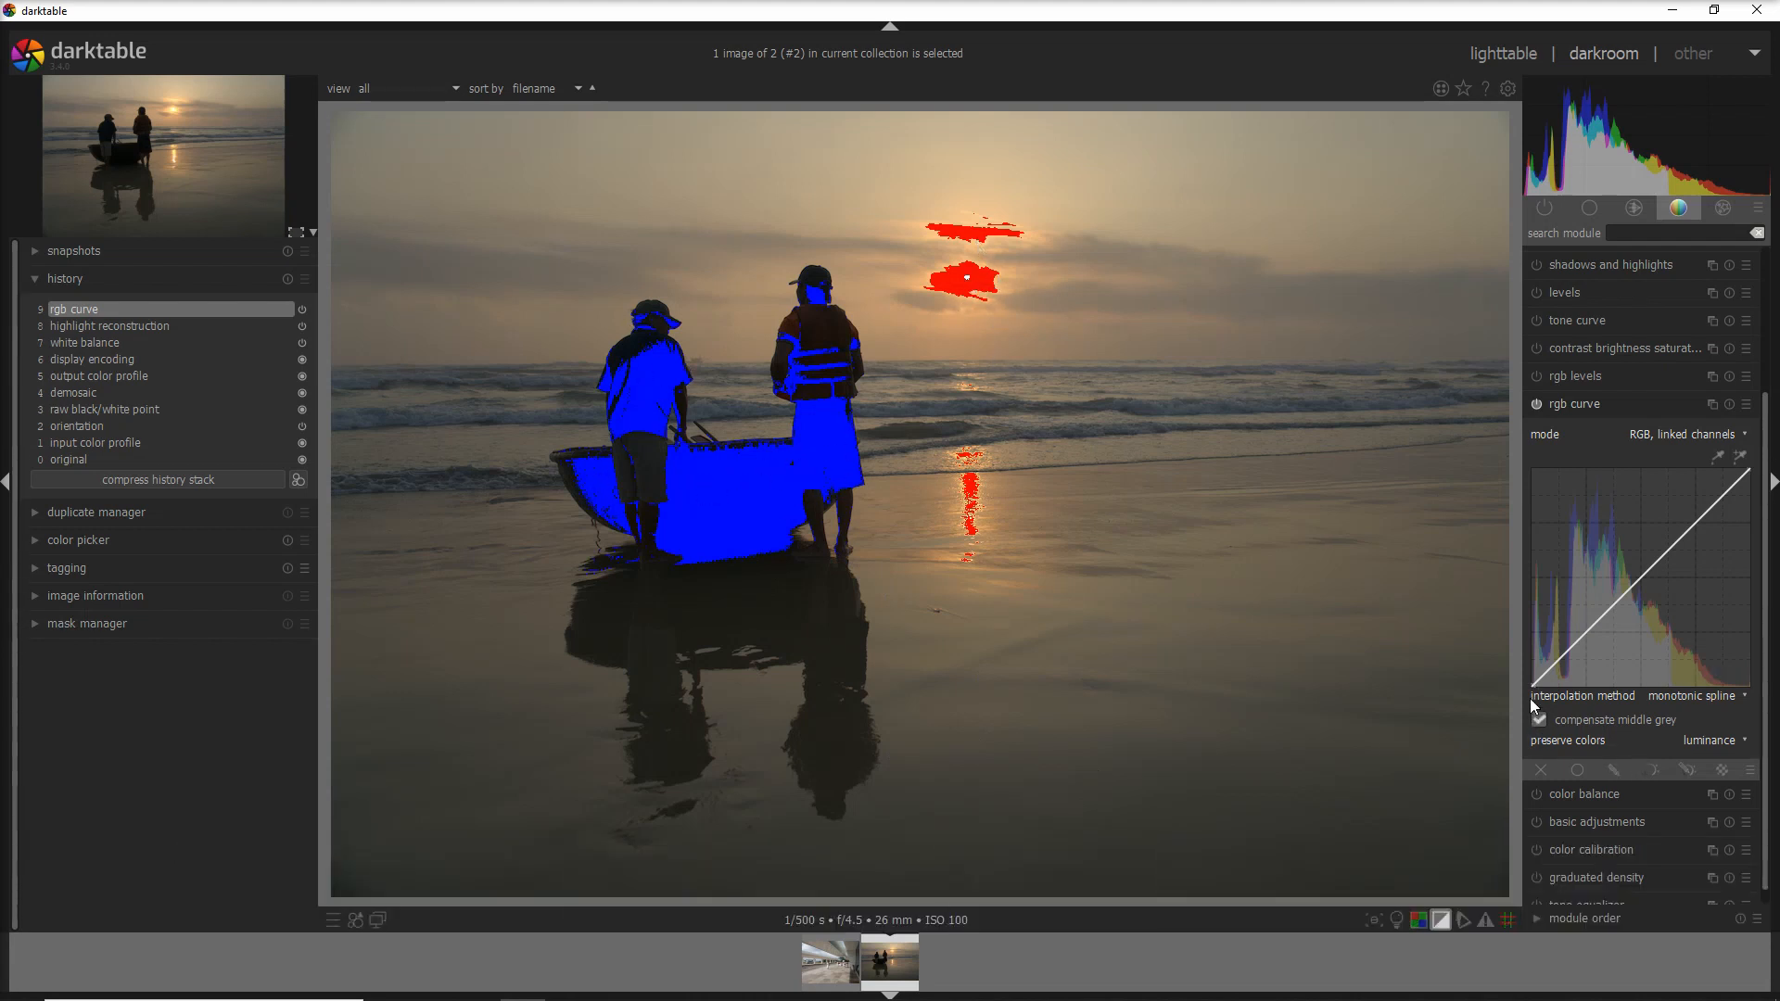
mouse_move(1534, 690)
mouse_down()
mouse_move(1572, 688)
mouse_move(1528, 695)
mouse_up()
drag(1752, 477, 1711, 472)
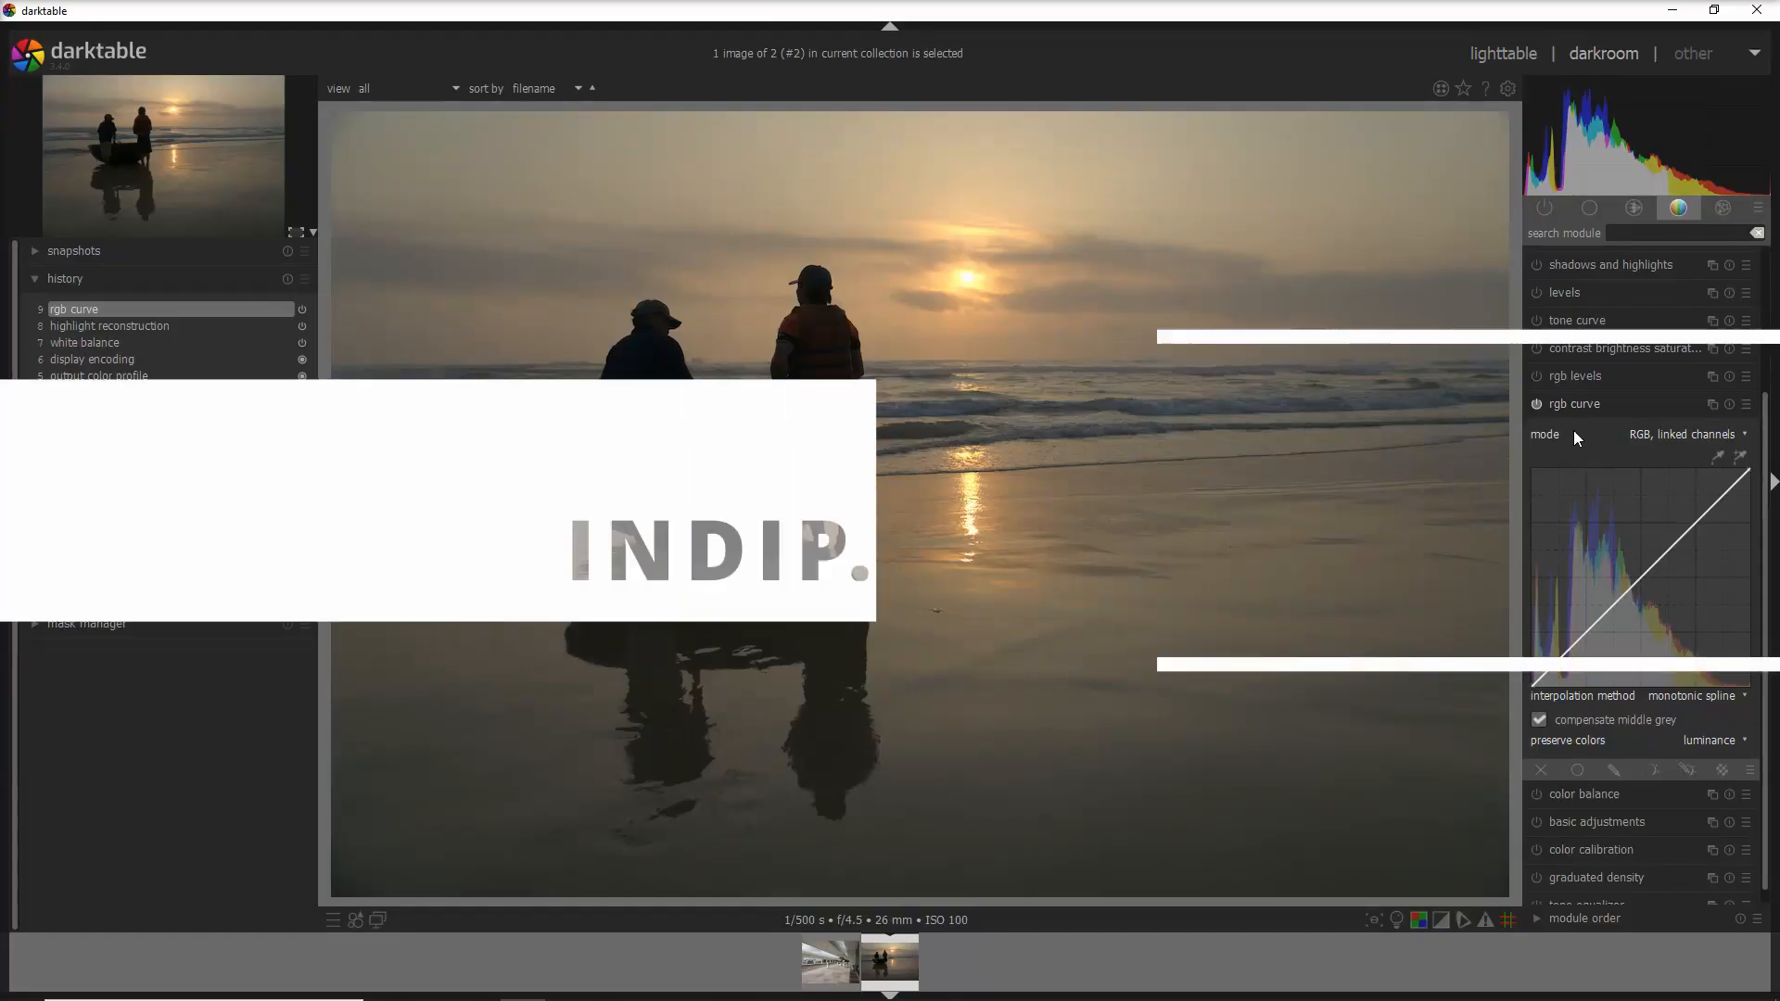
- Switch the rgb curve to RGB independent channels and bend the red curve up, then ease it back
click(1662, 427)
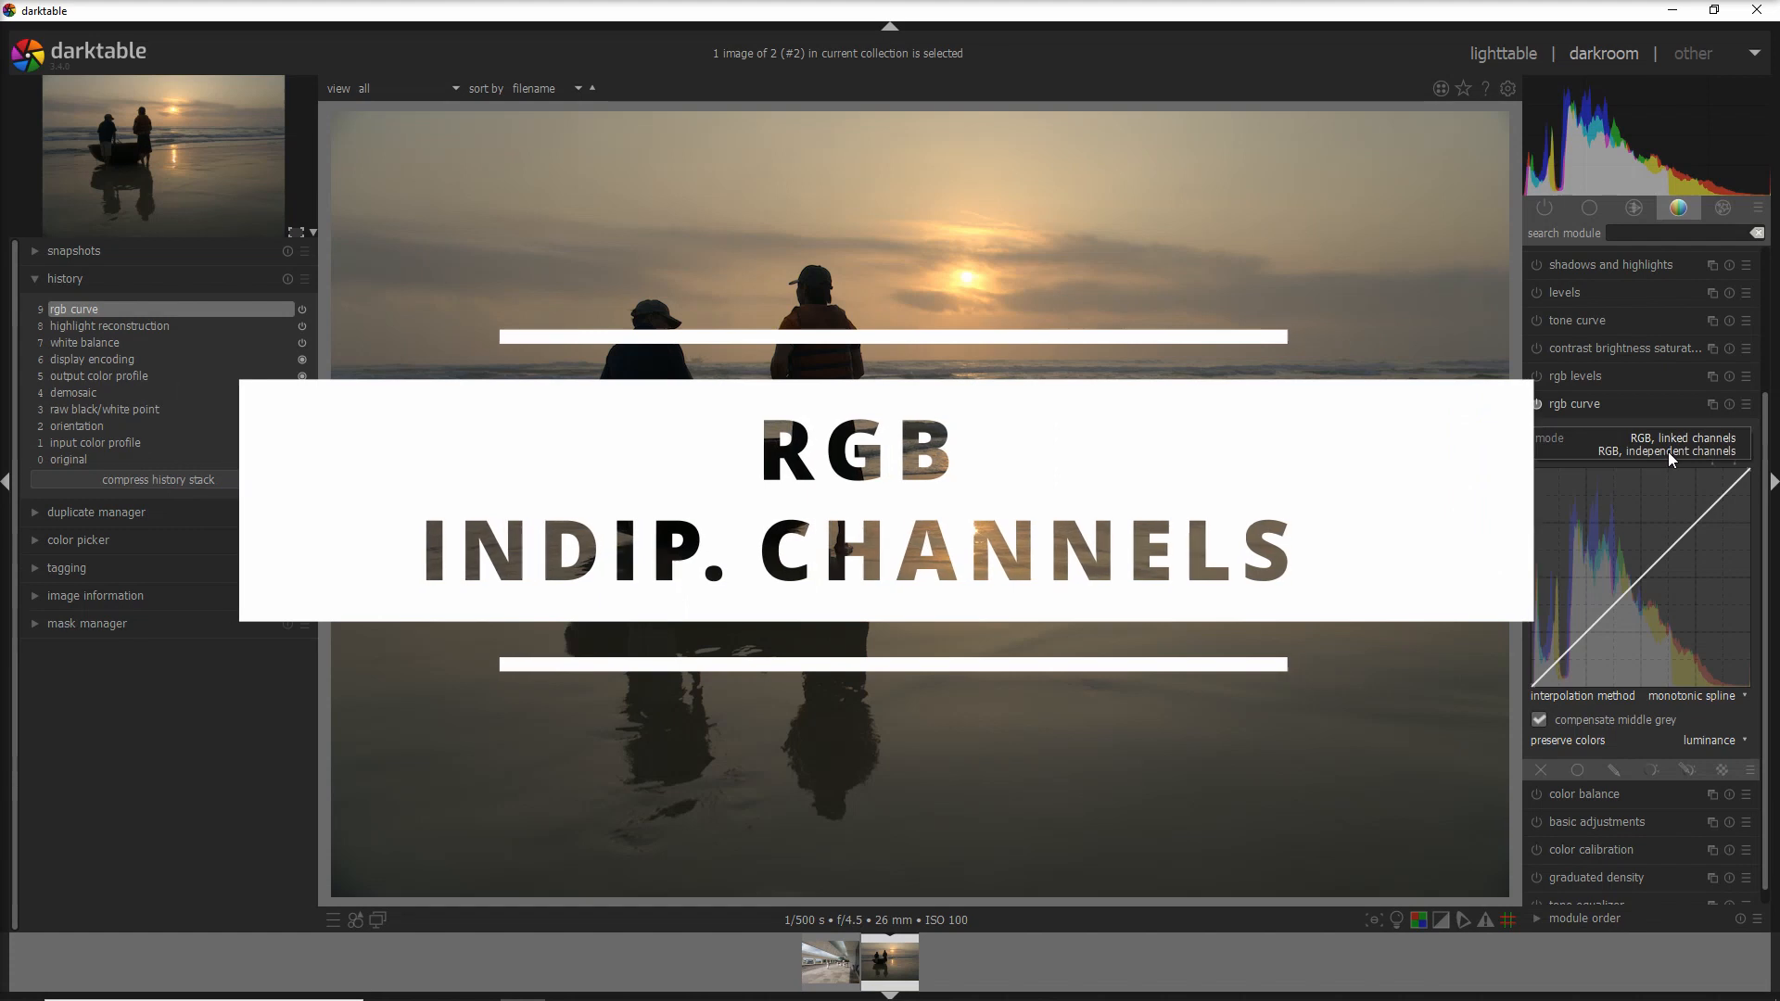
click(1668, 453)
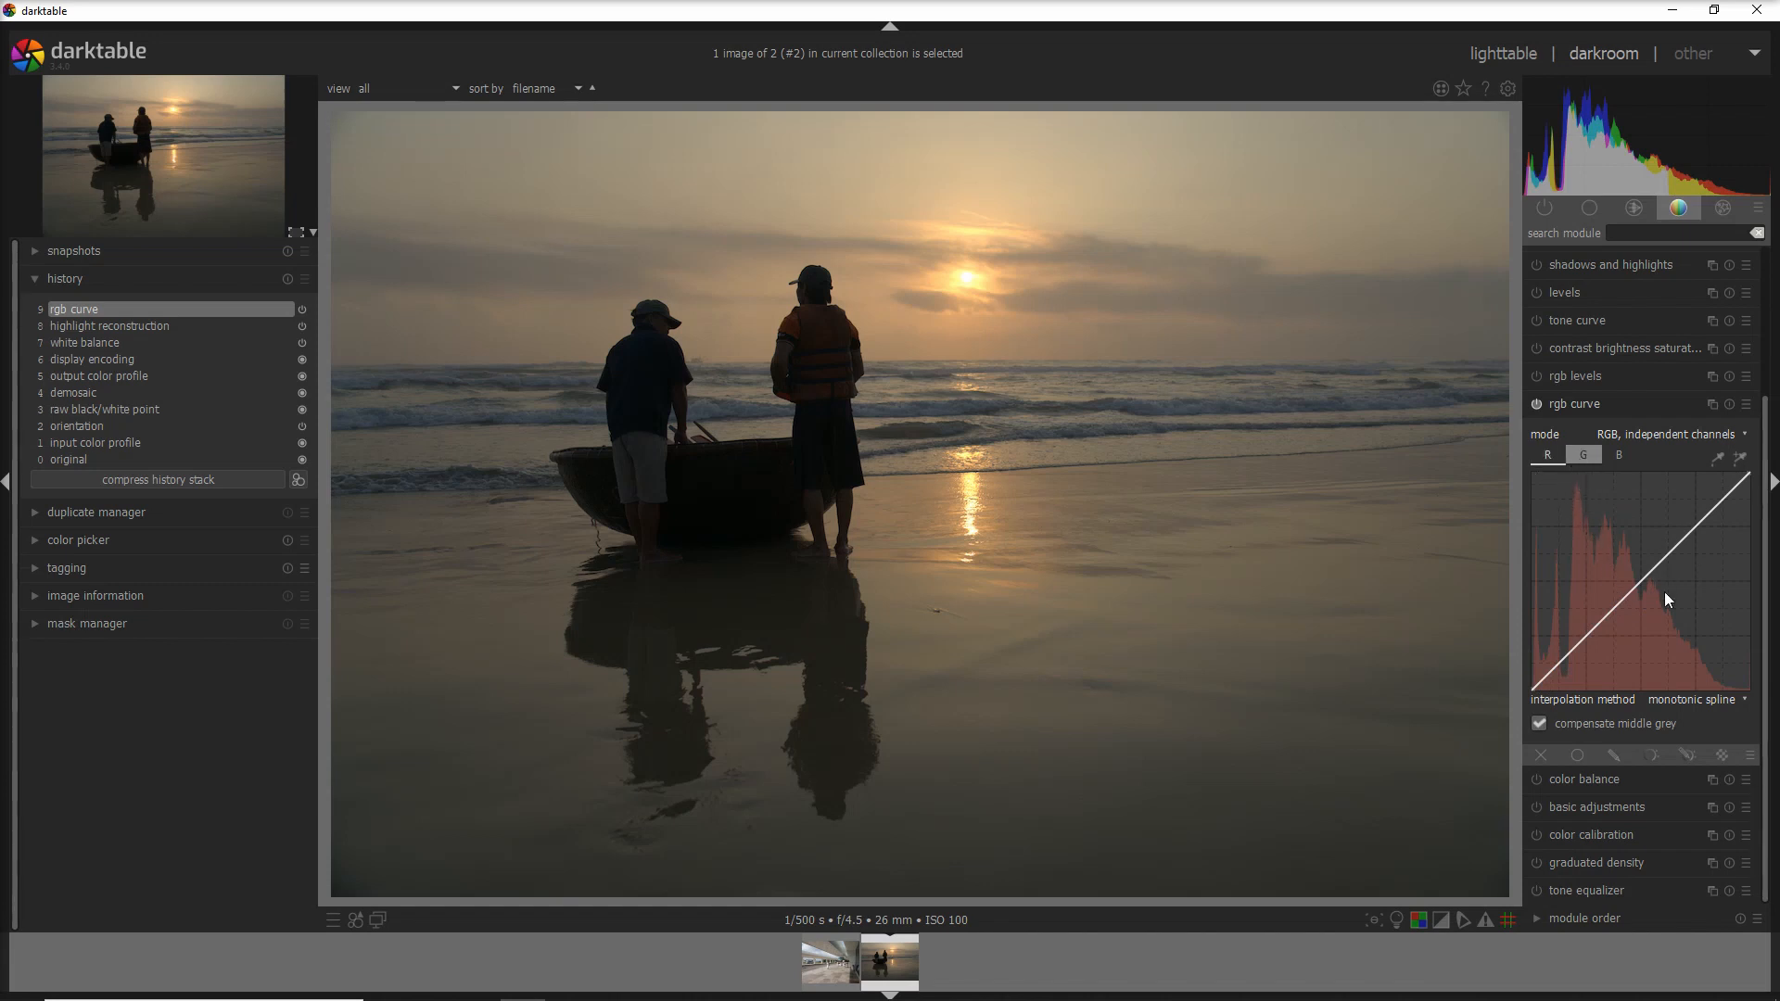
drag(1655, 578, 1626, 538)
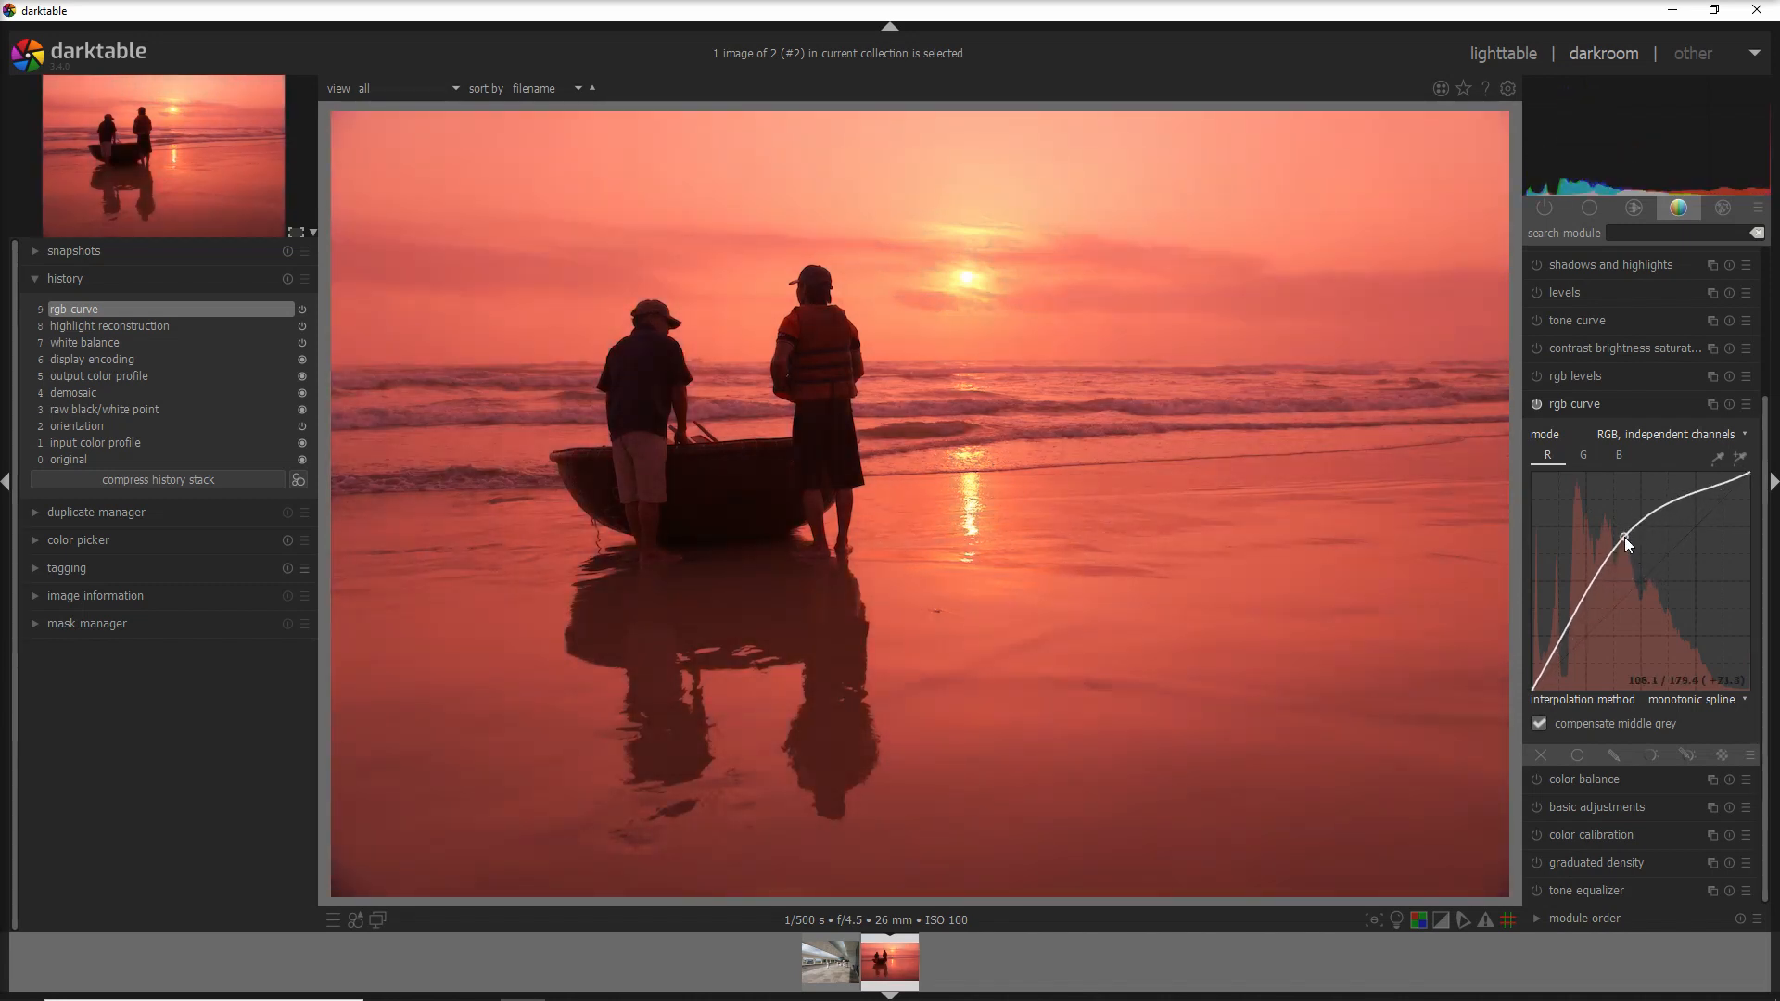
drag(1624, 538, 1649, 580)
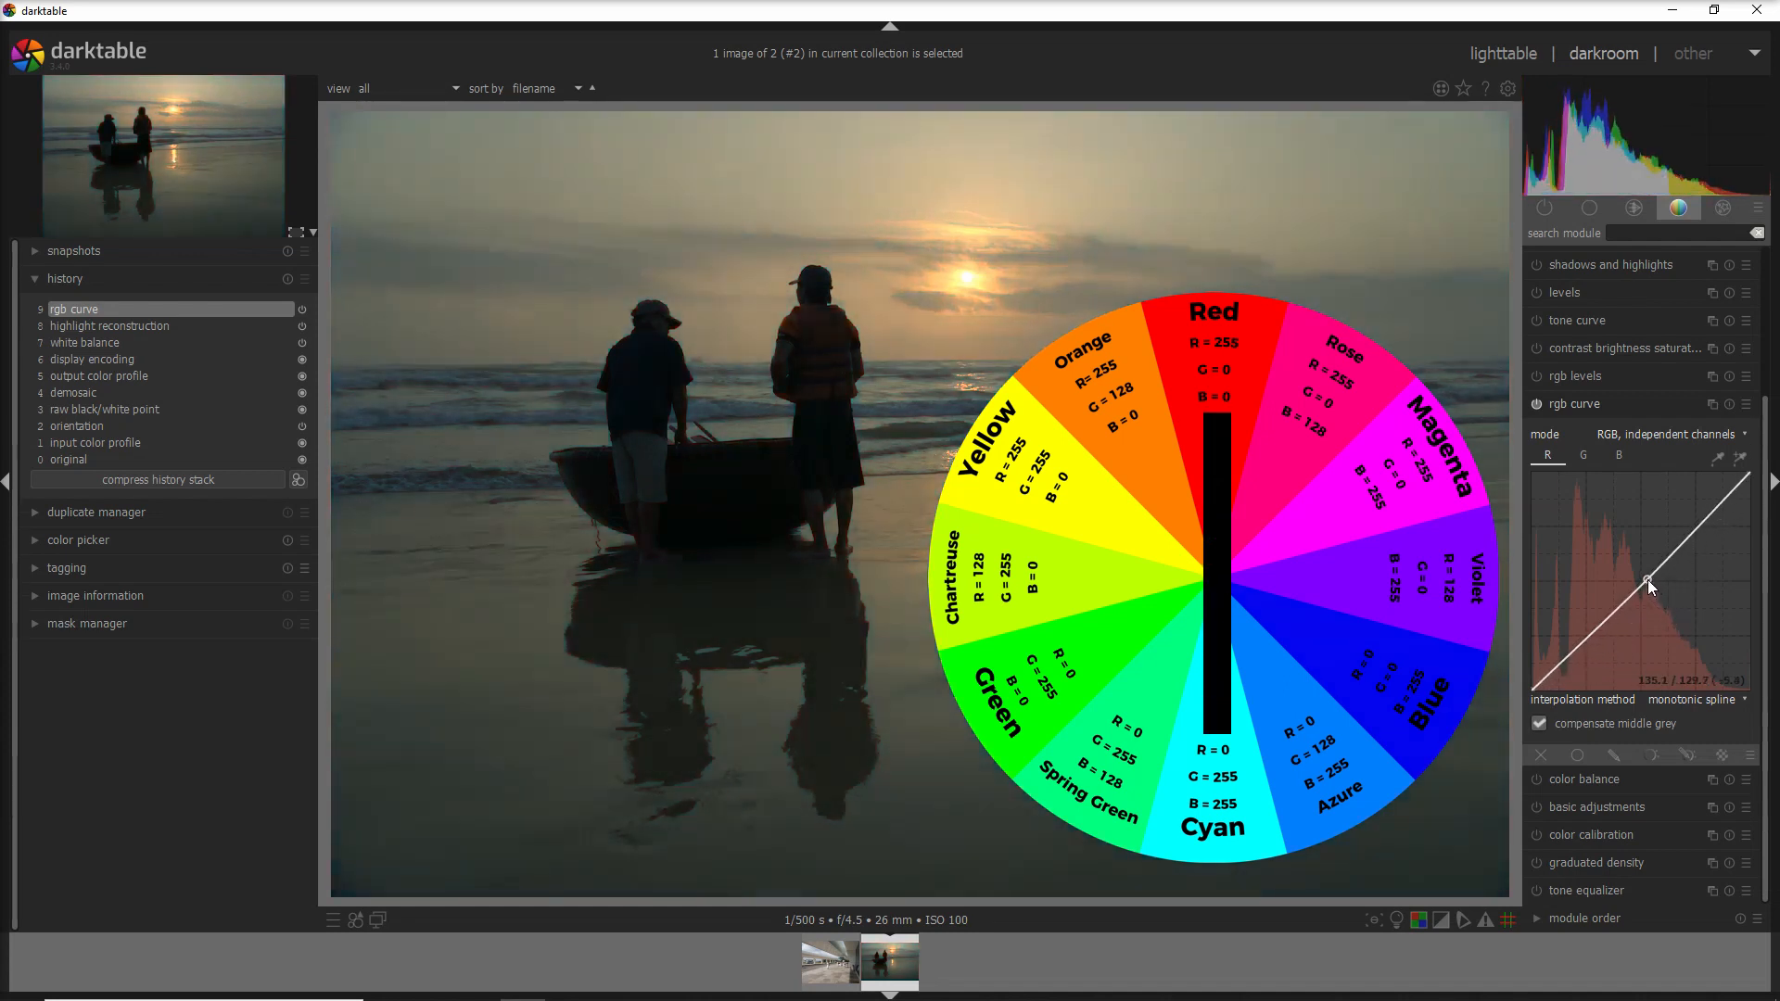
- Test a green tint, then reset the blue channel curve to a straight line
click(1582, 455)
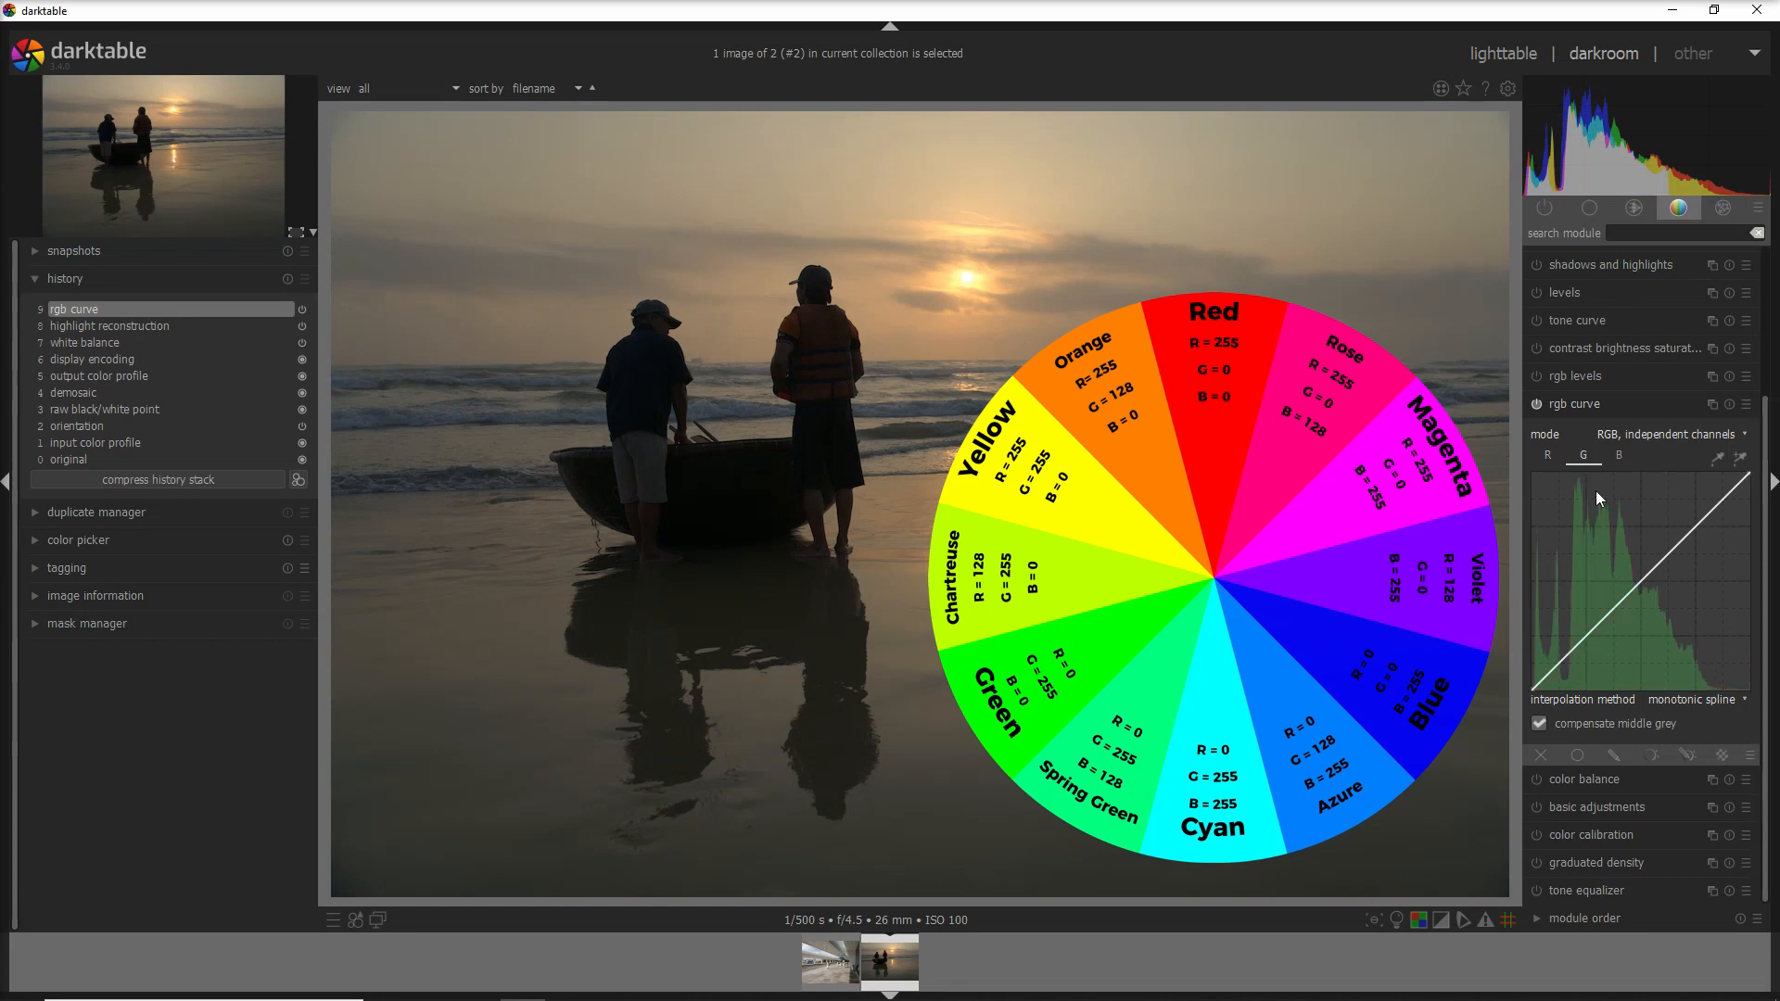
drag(1641, 584, 1678, 614)
click(1619, 455)
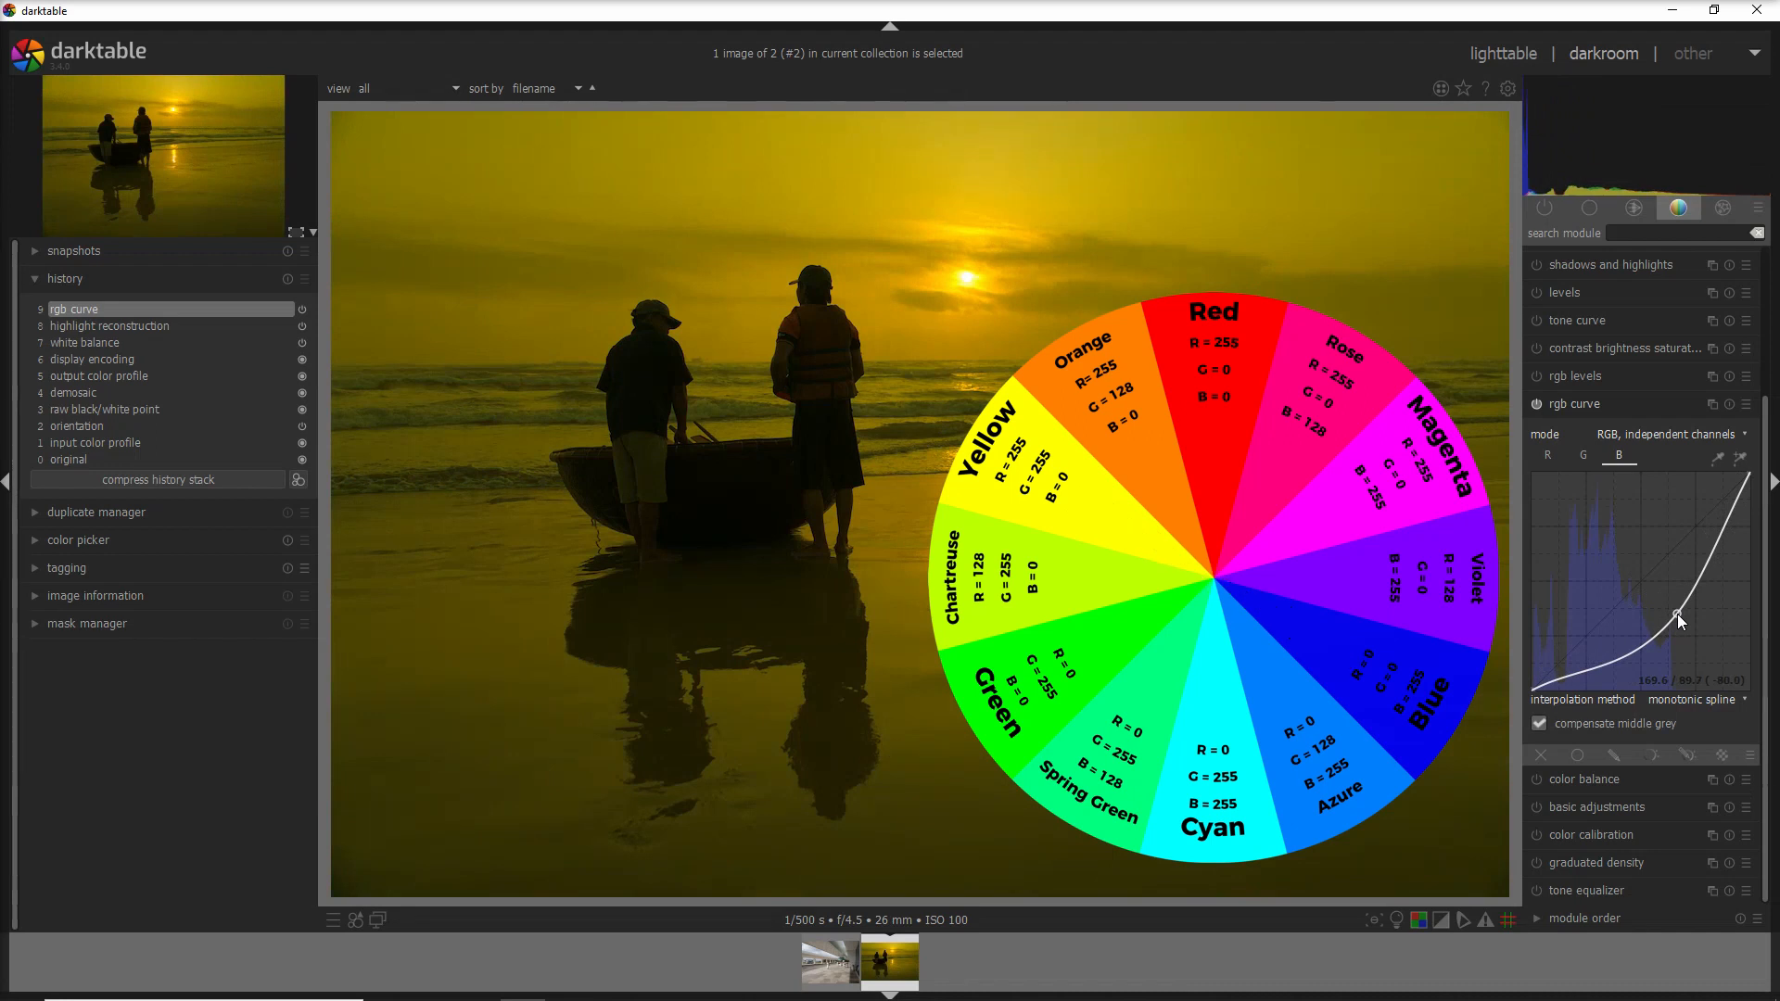
double_click(1676, 612)
click(1614, 436)
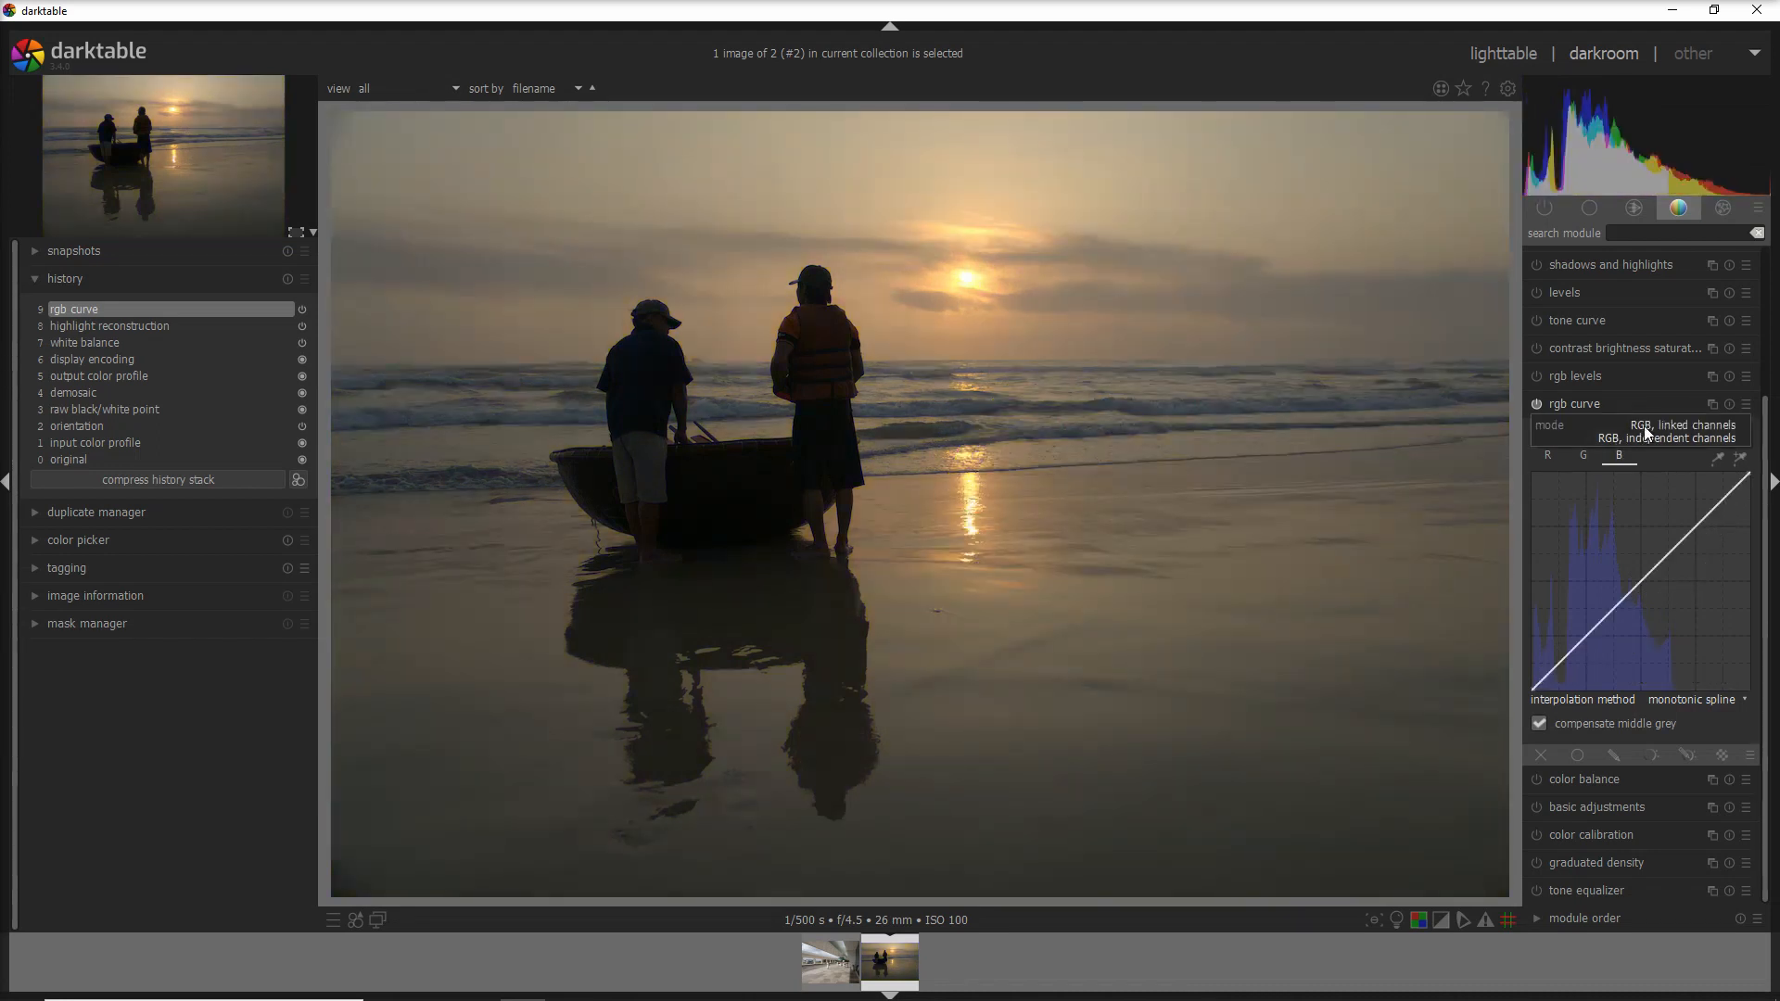
- In RGB linked channels, lower the shadows and raise the highlights into an S-curve, then return to independent channels
click(1644, 426)
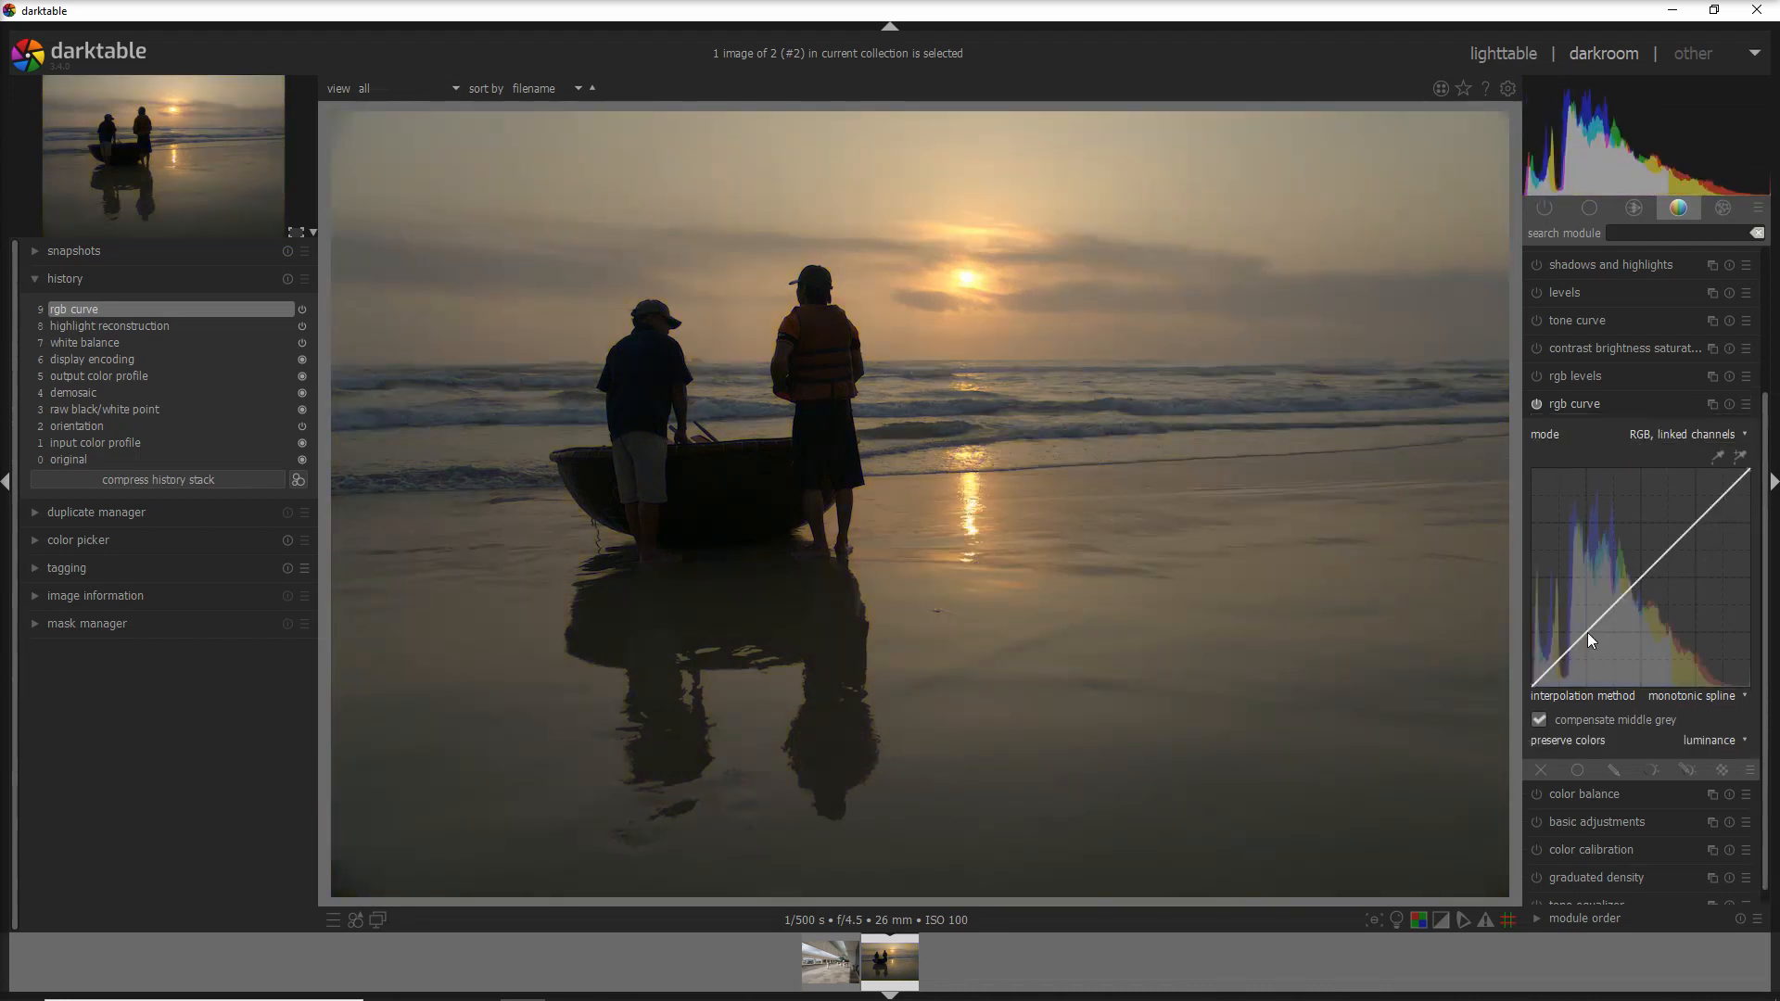
drag(1586, 633, 1598, 653)
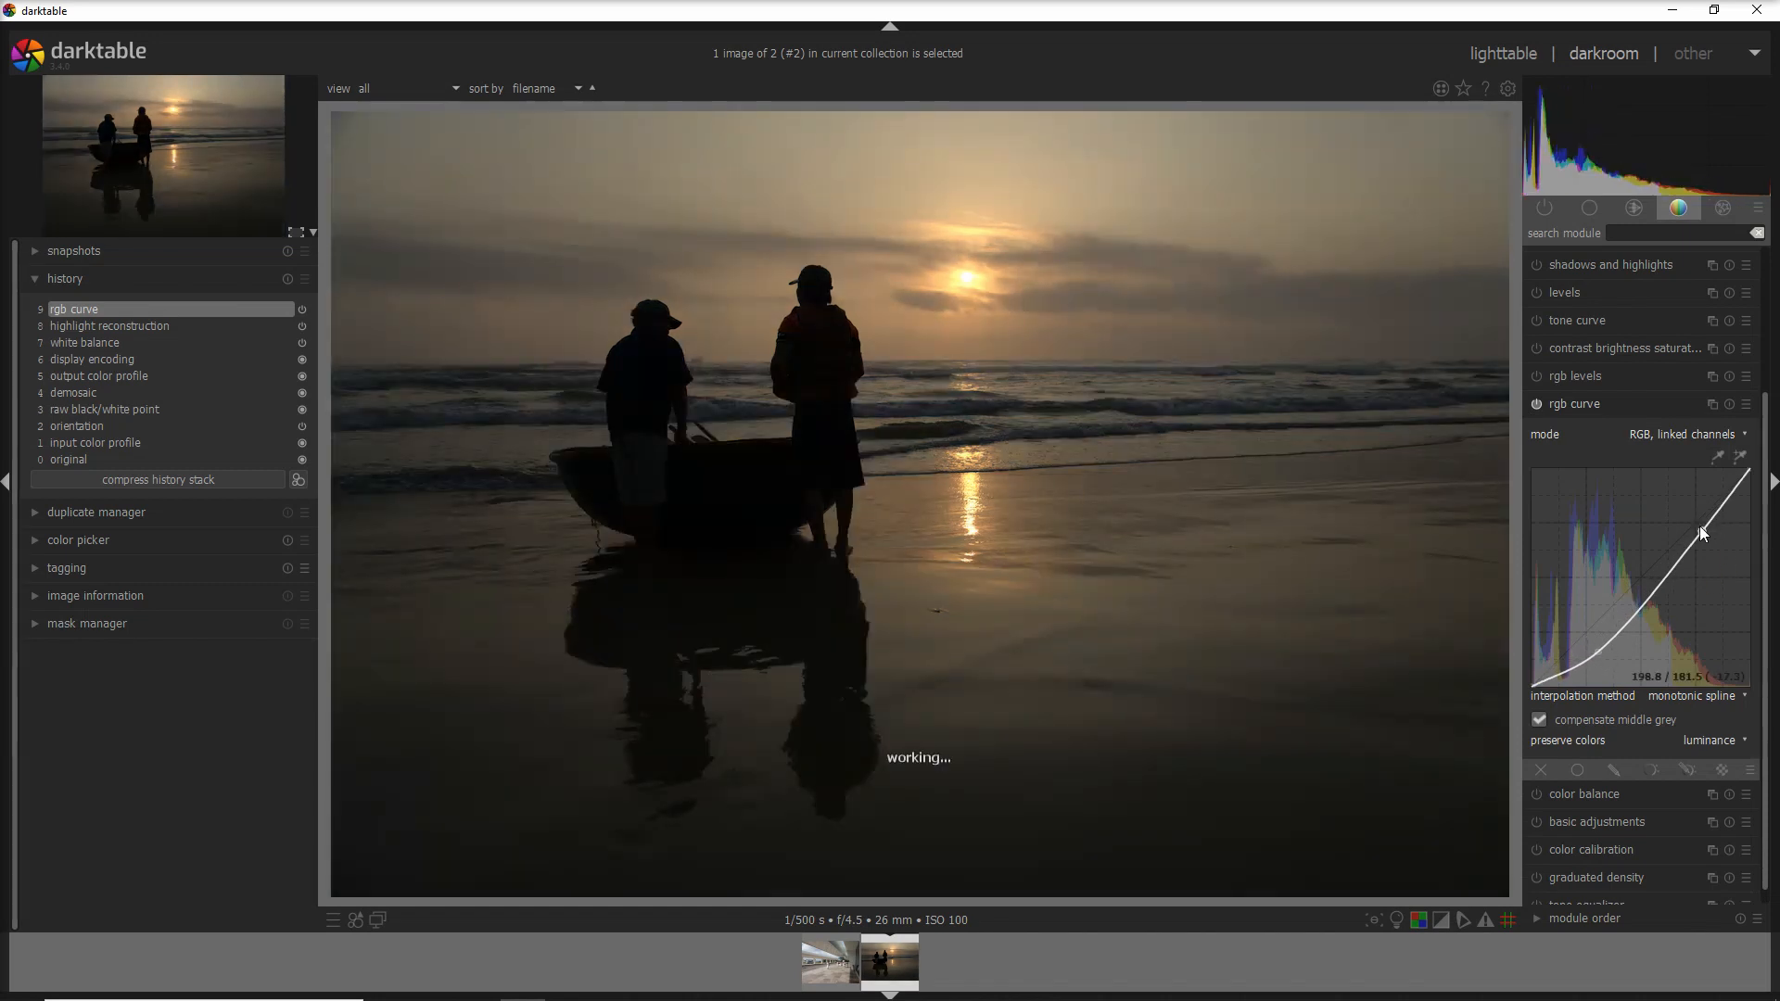
drag(1700, 526, 1695, 512)
drag(1605, 648, 1605, 636)
click(1618, 436)
click(1624, 452)
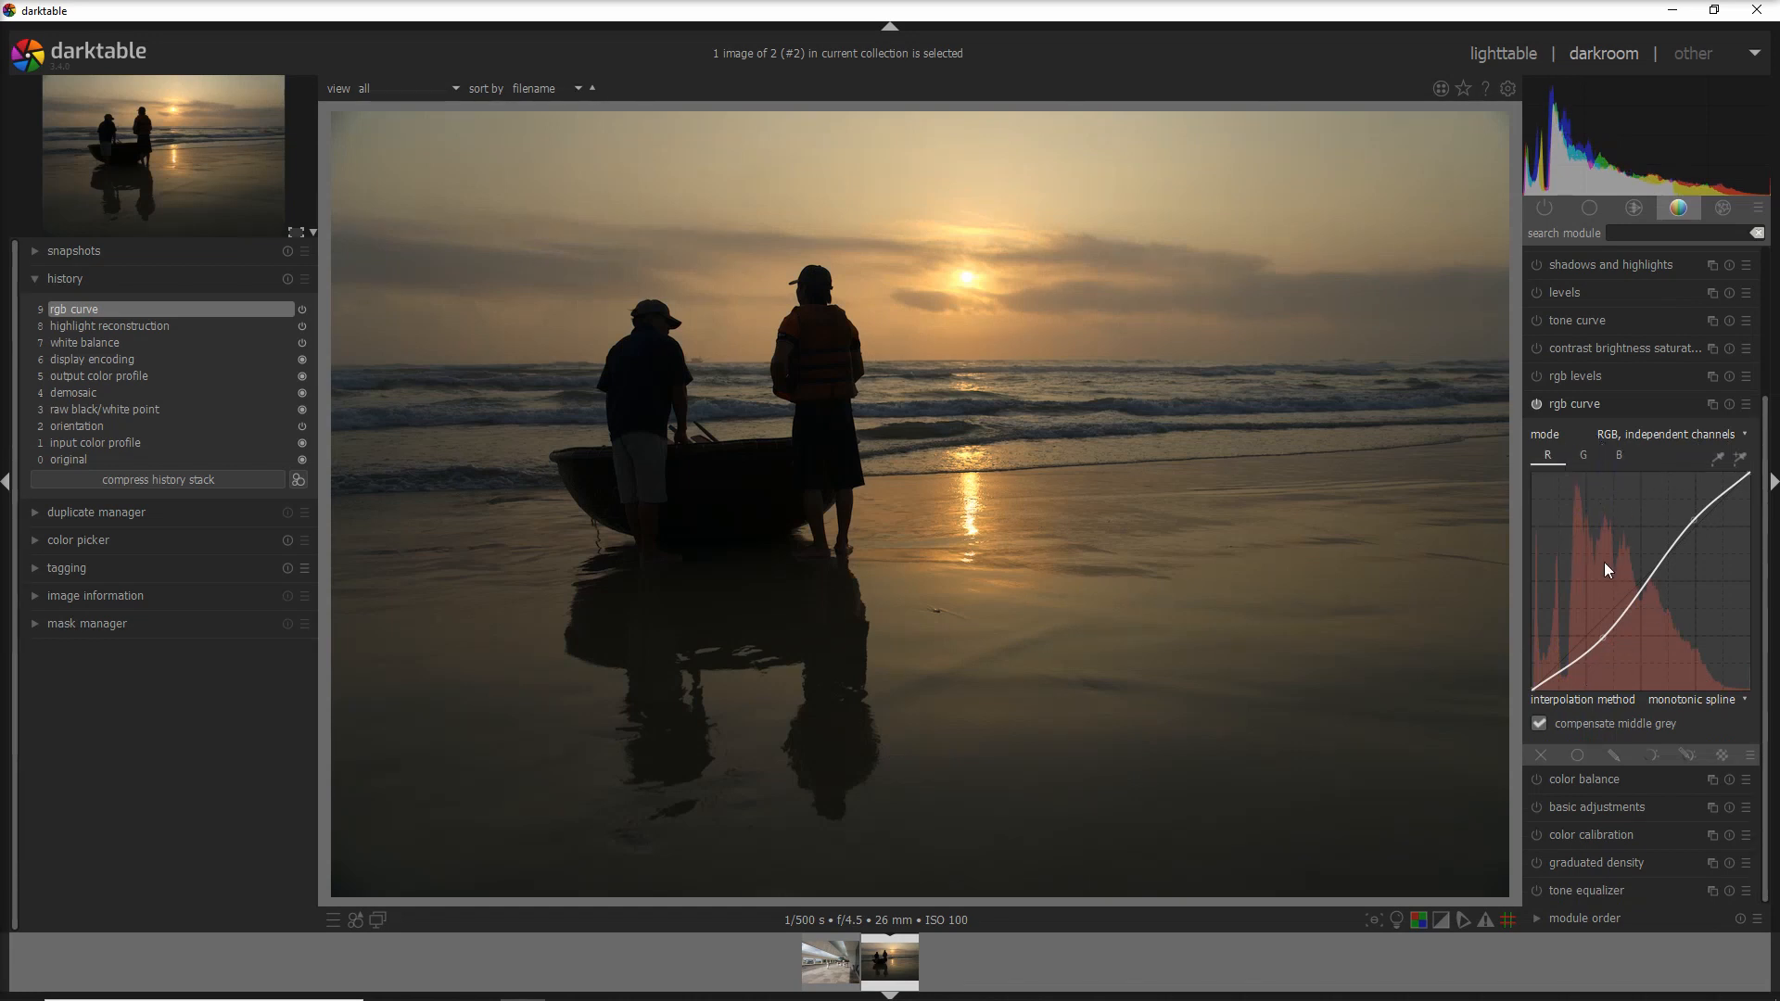
- Pull the red curve's shadows down for a teal cast and the green curve's highlights down
click(1581, 455)
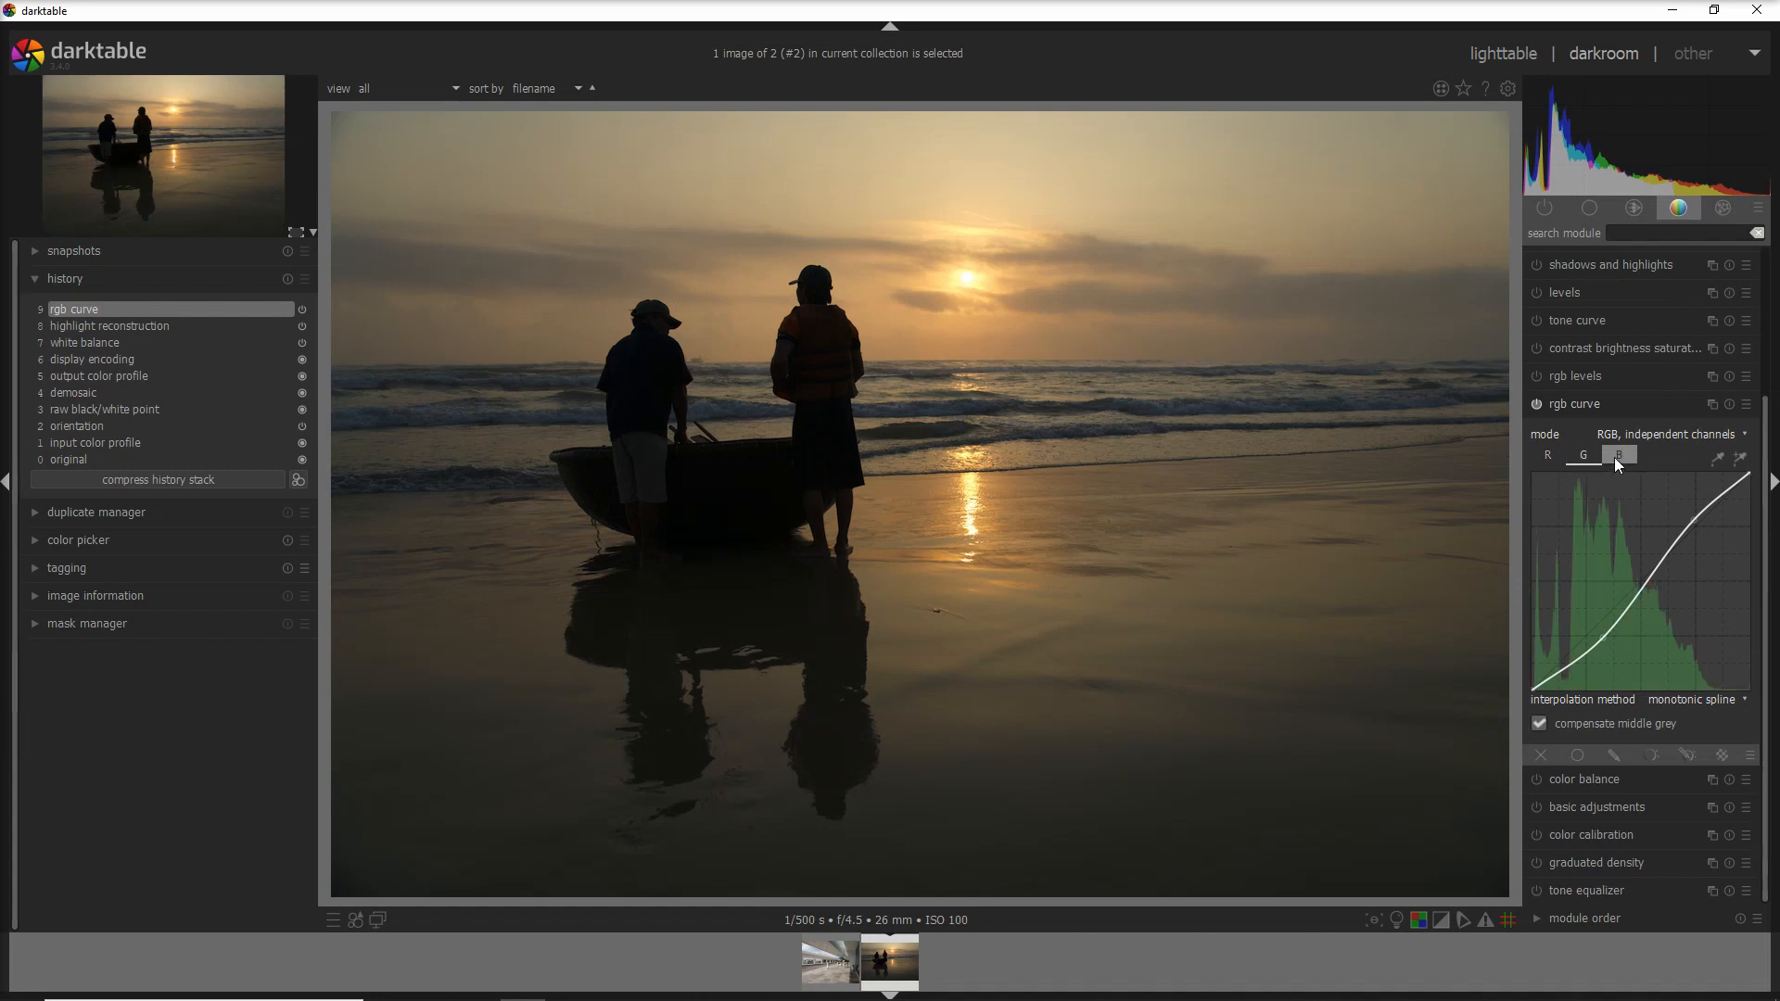
click(1616, 463)
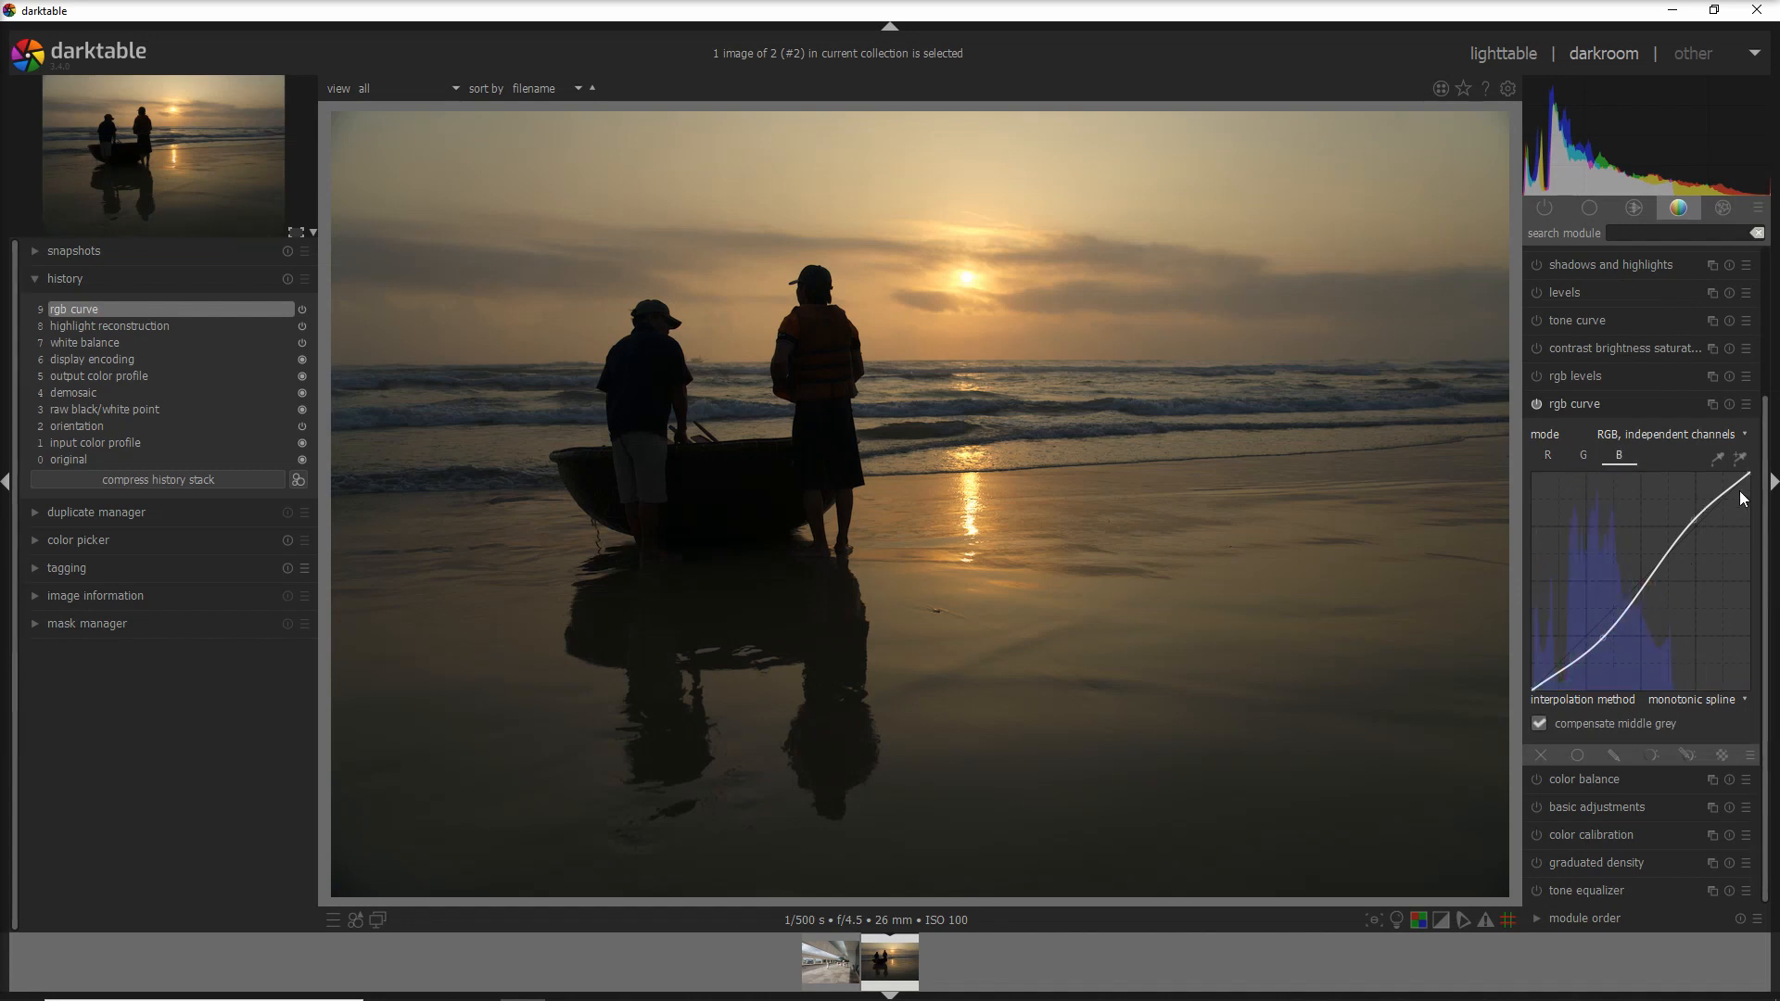
click(1546, 458)
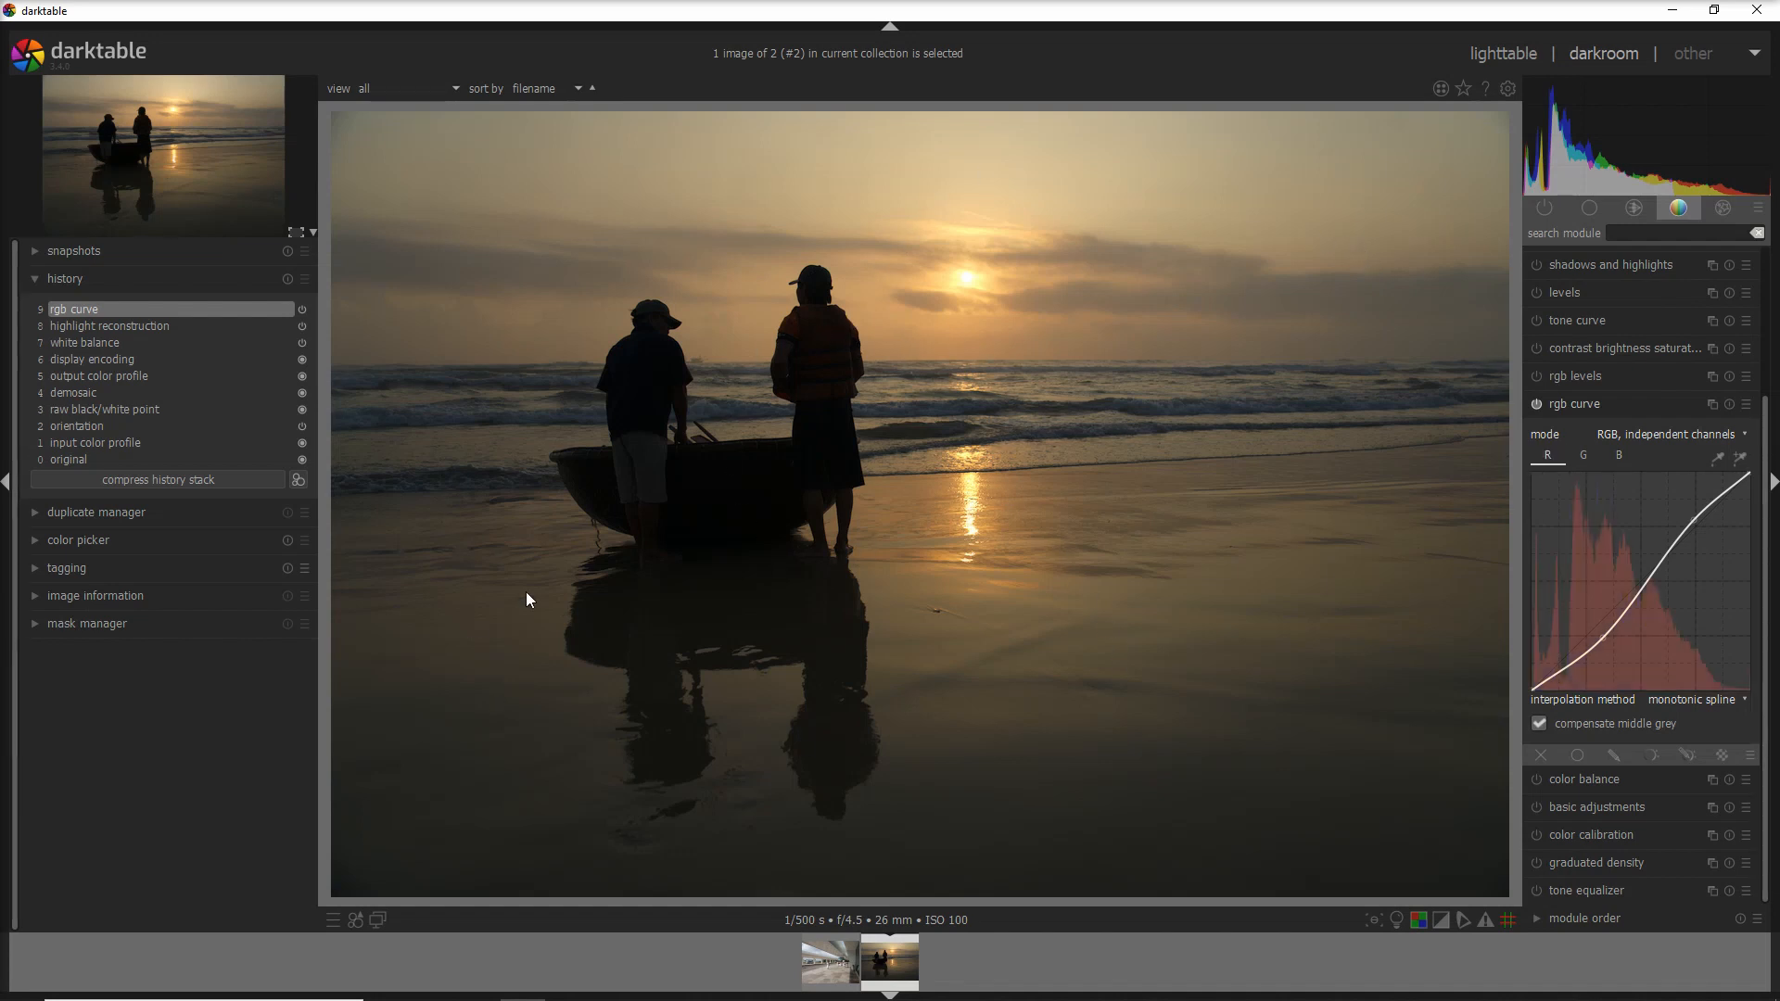
drag(1599, 637, 1605, 645)
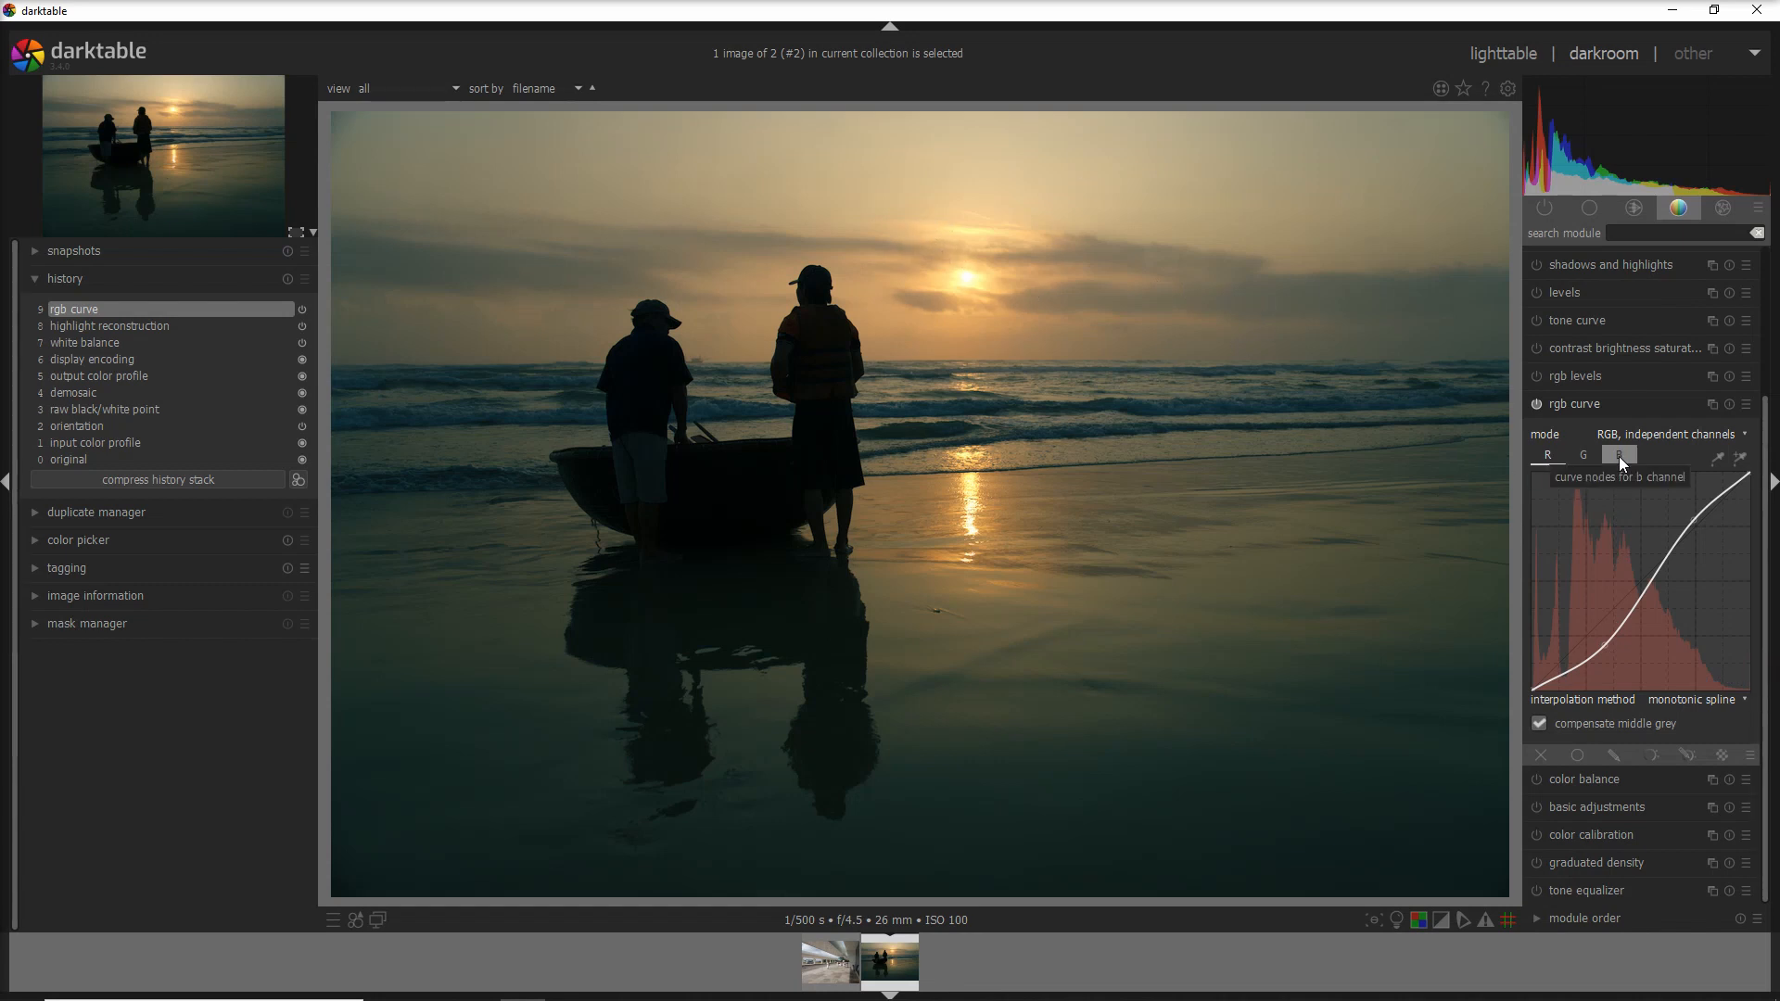
click(1584, 455)
drag(1713, 511, 1717, 523)
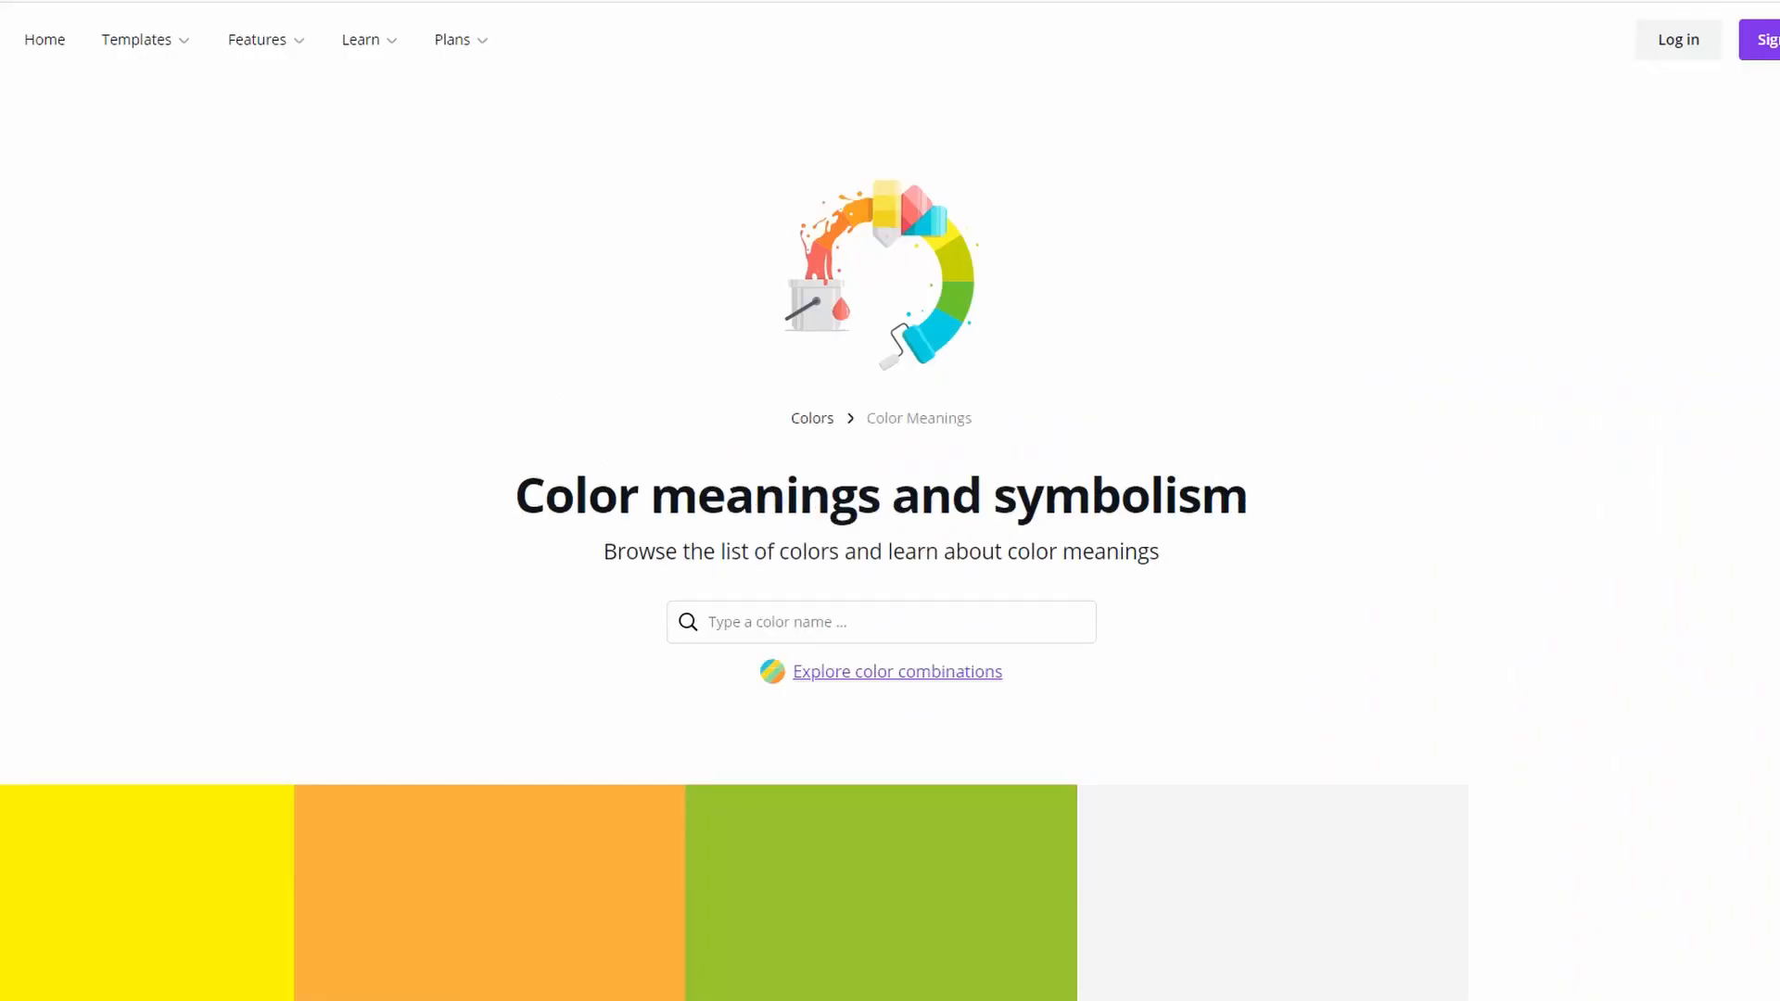
- Search Canva's color meanings for 'orange' and open the Orange page showing #FFA500
mouse_move(289, 48)
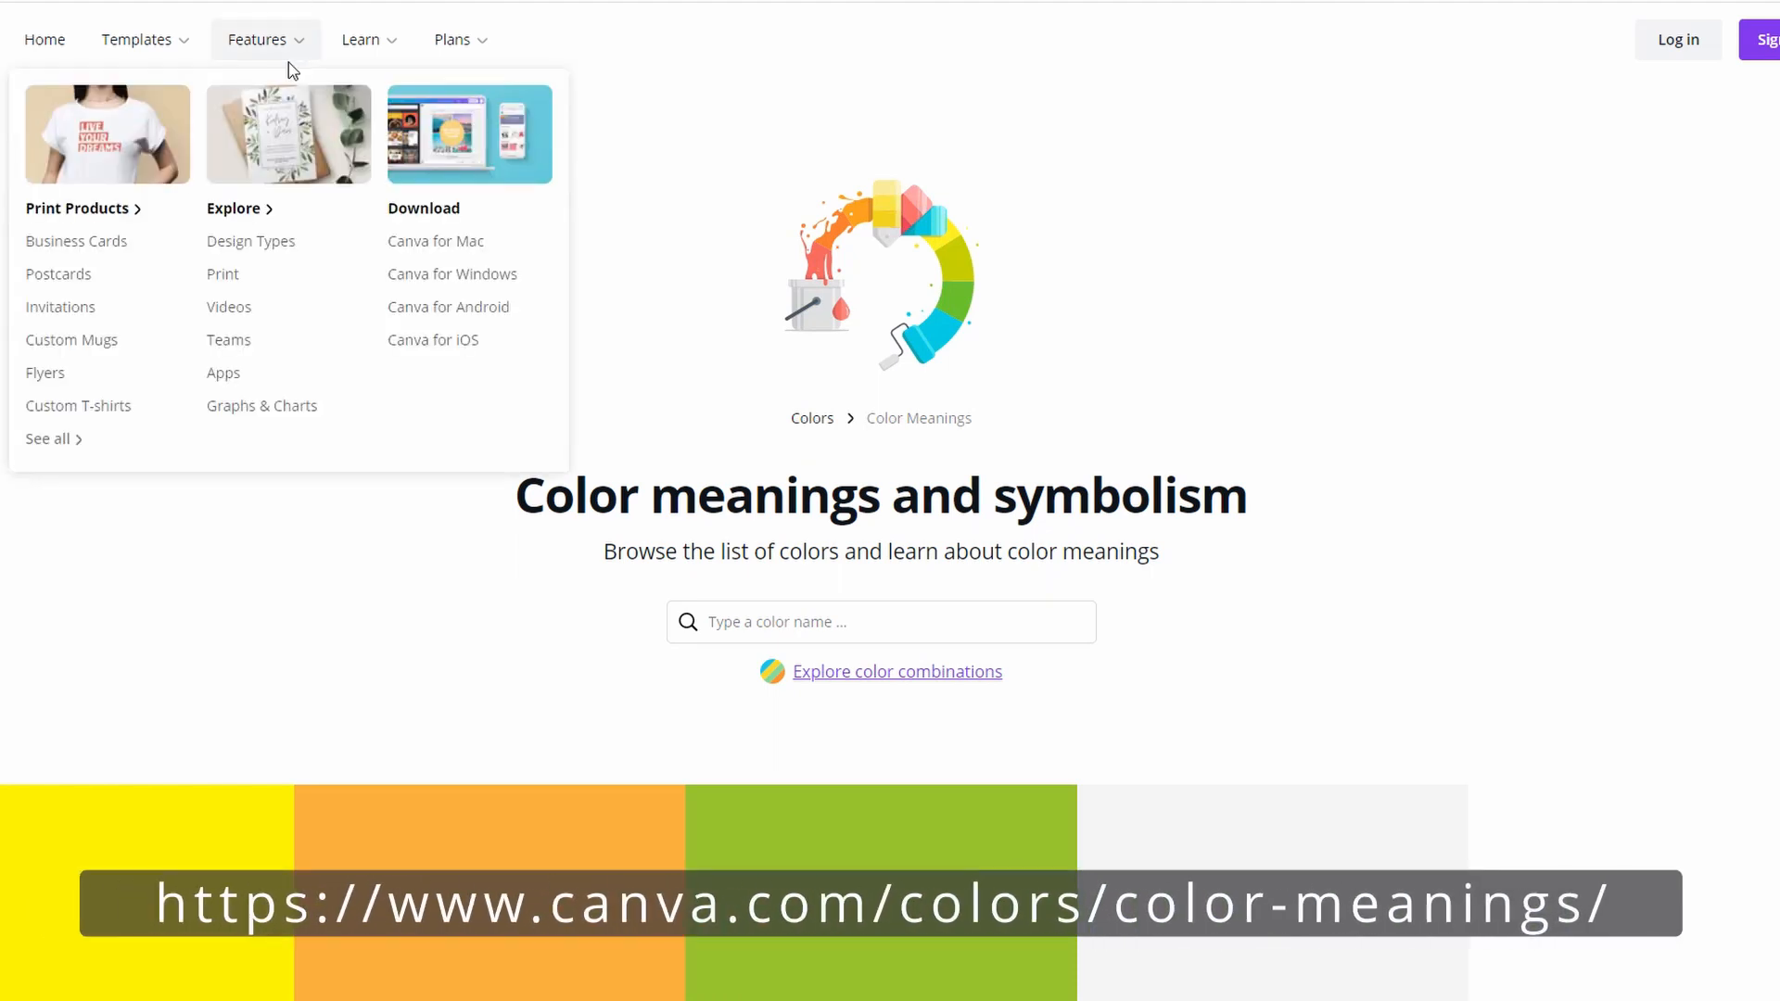
scroll(413, 326, down, 8)
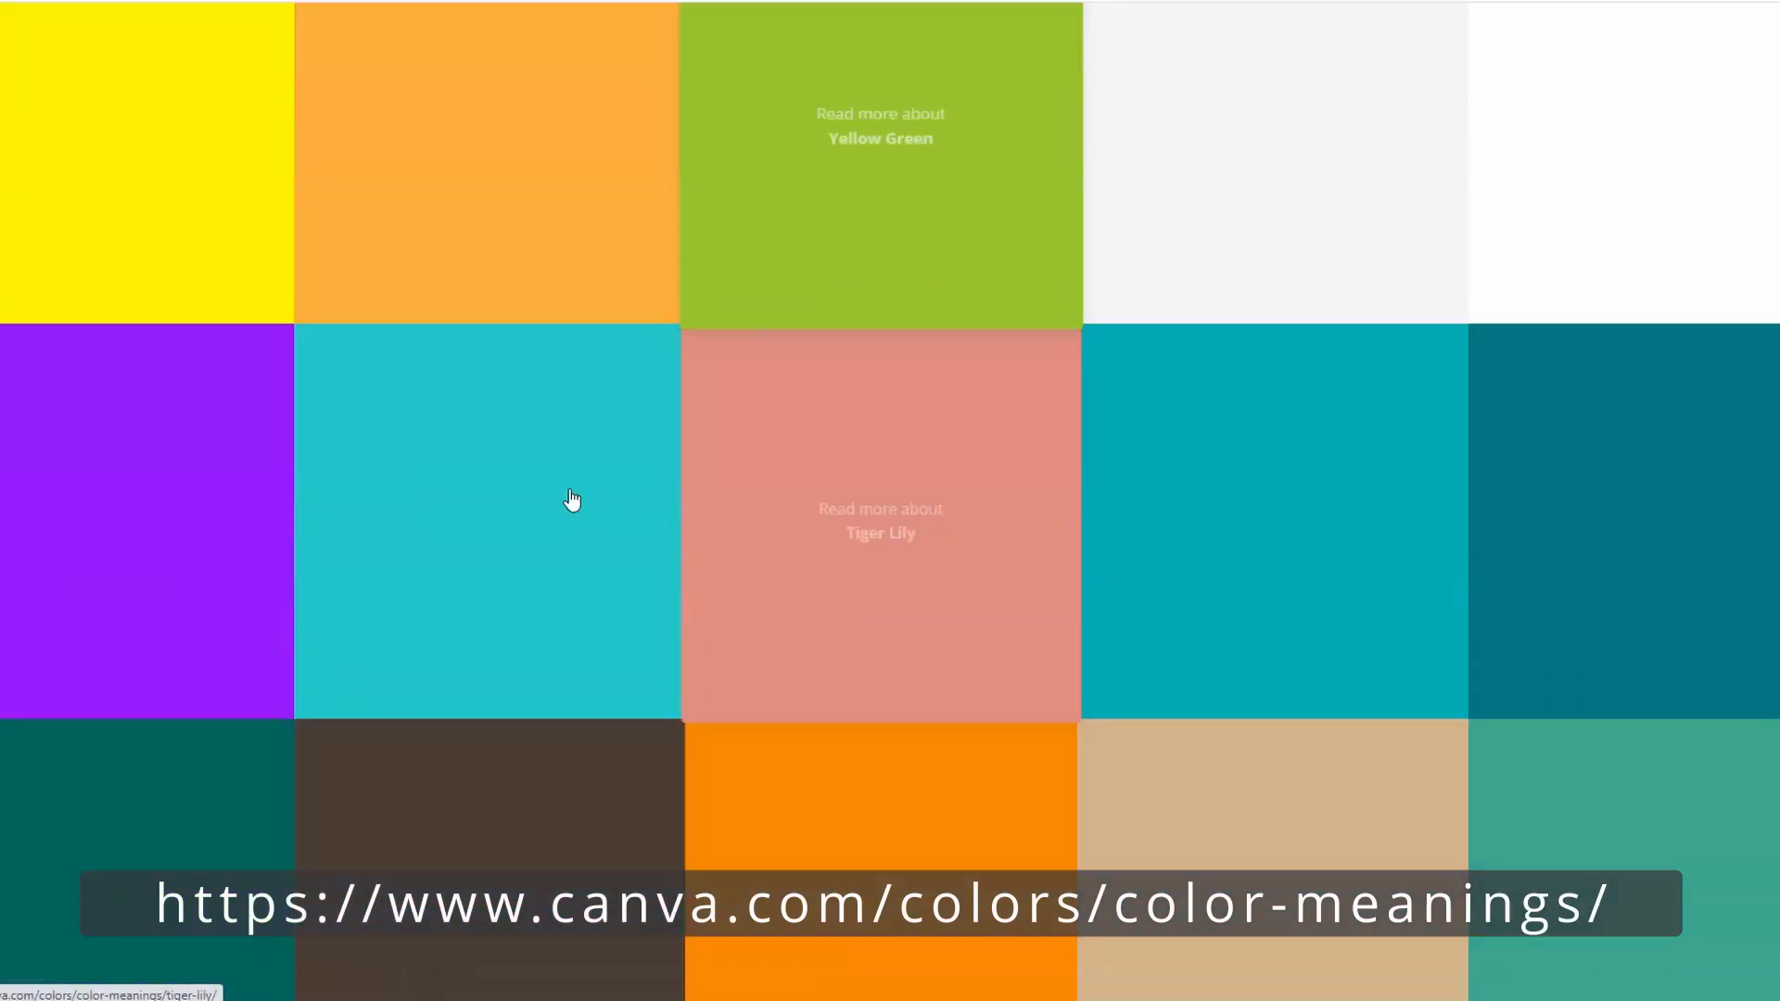
scroll(778, 557, up, 7)
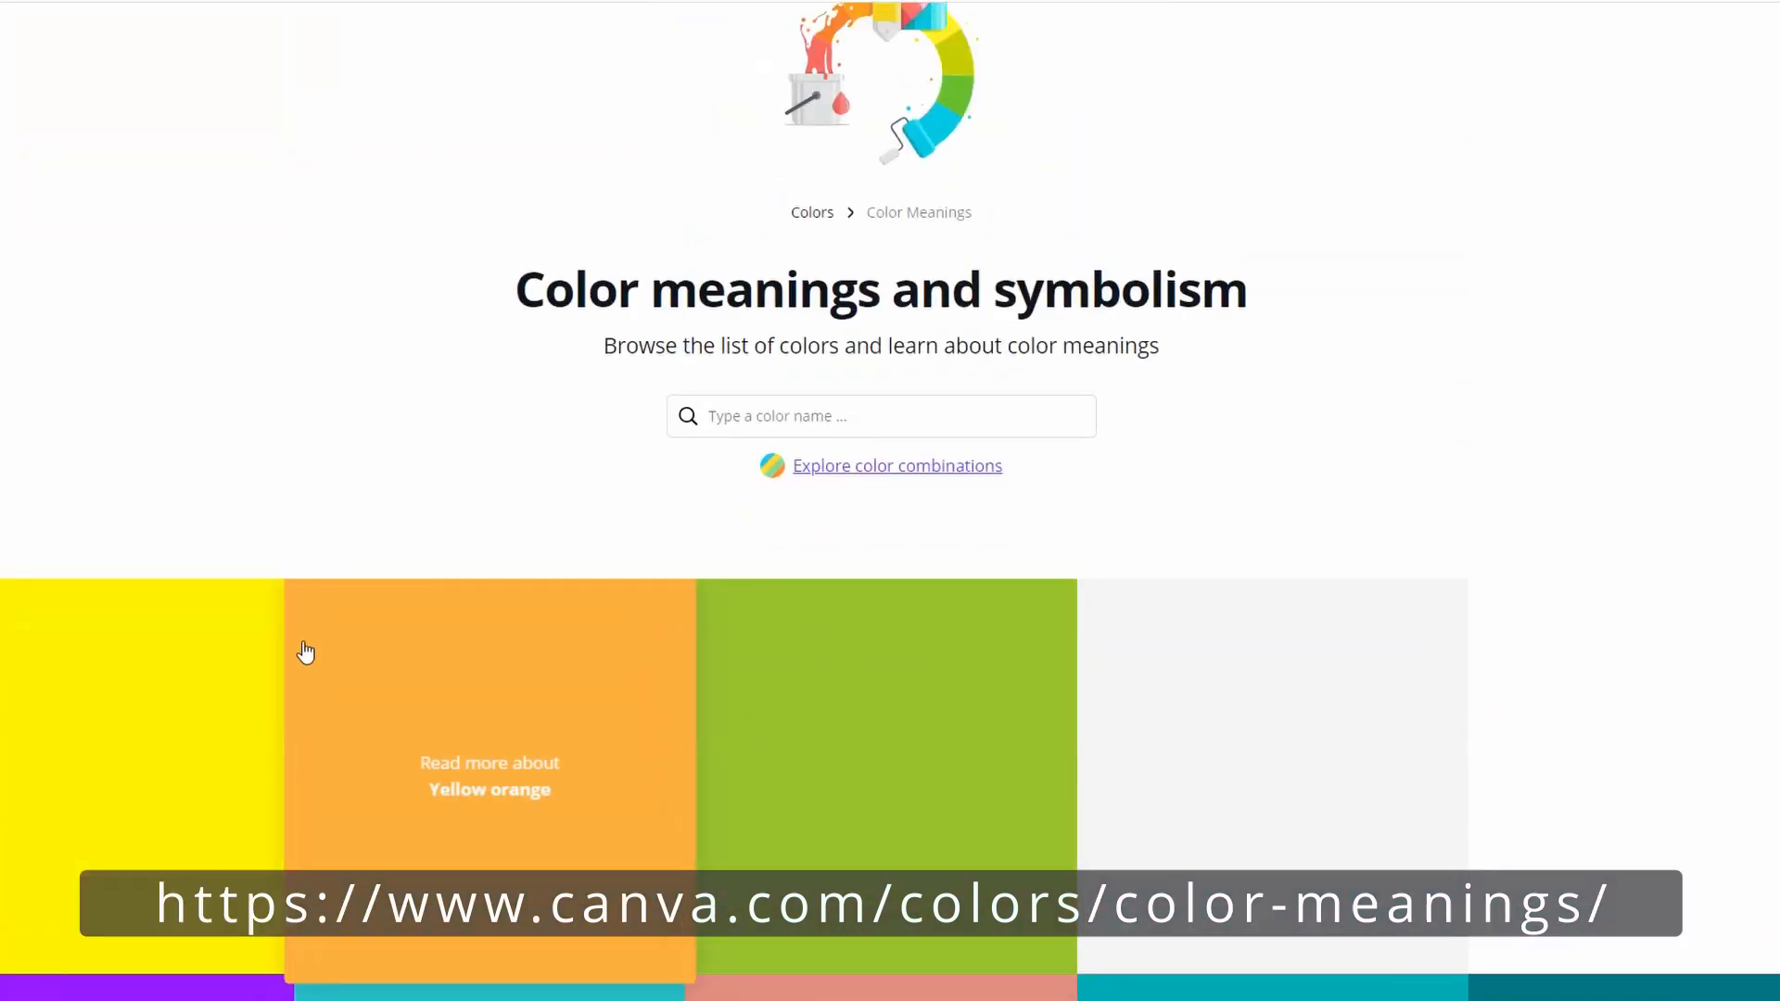
click(867, 419)
text(o)
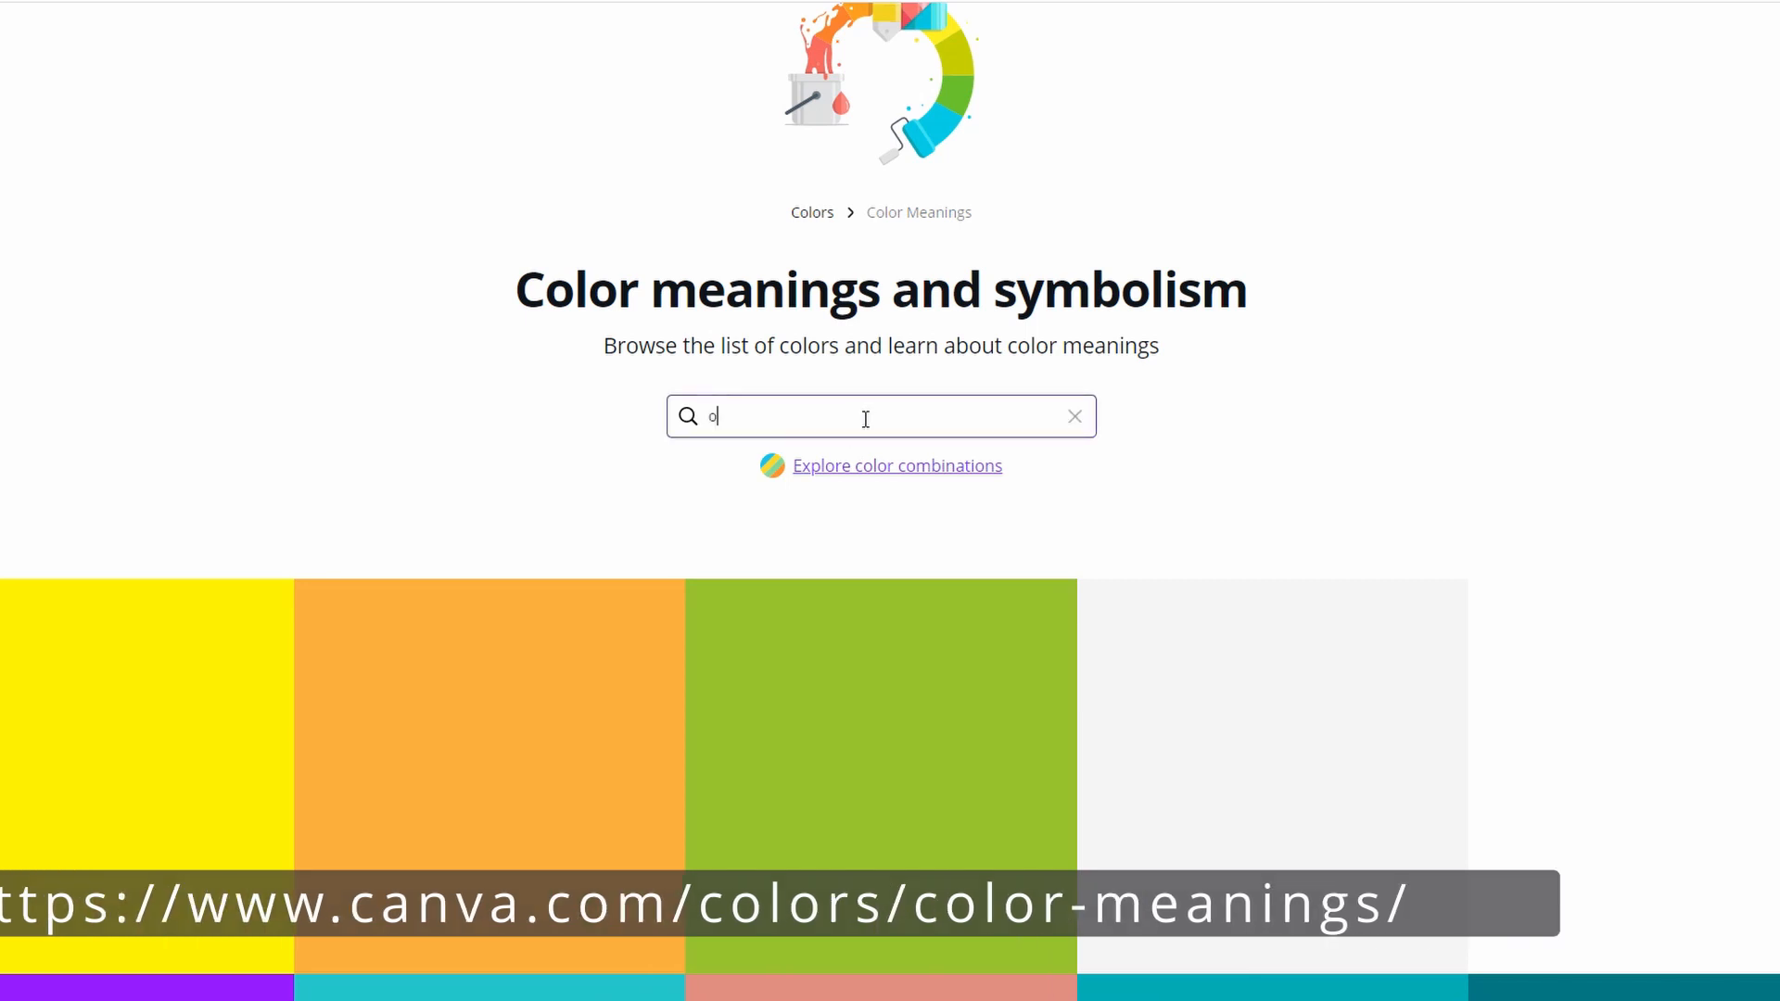
text(range)
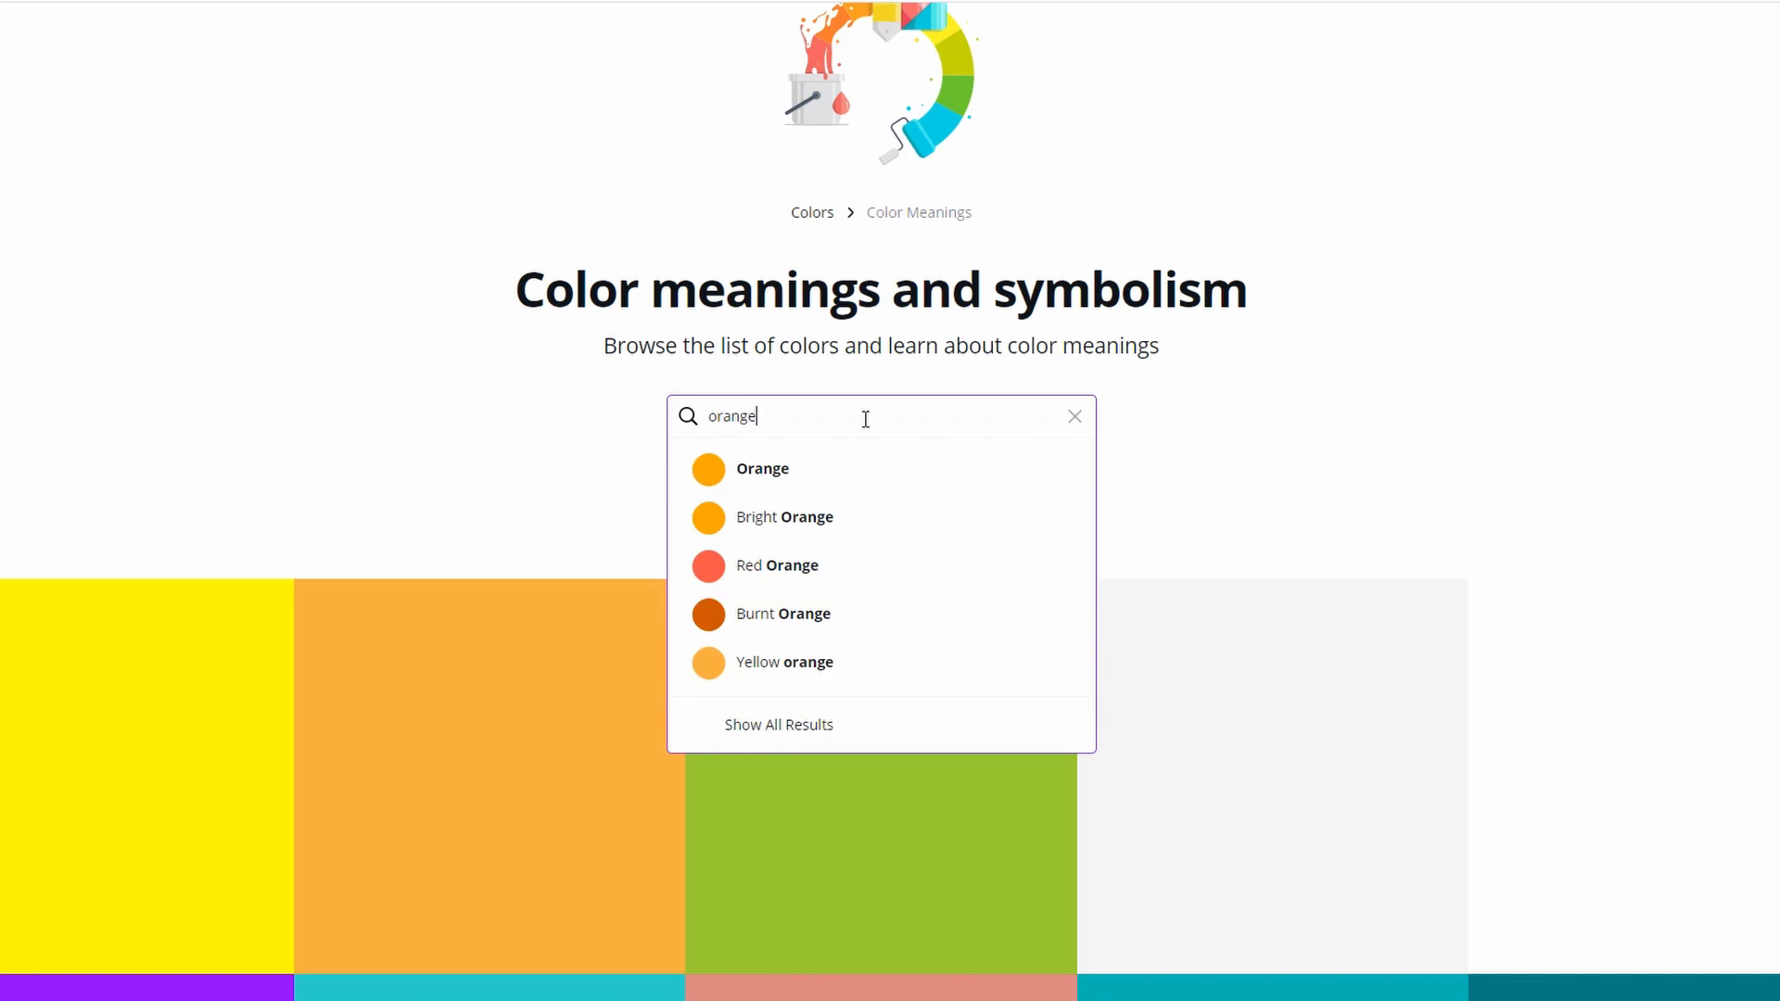
click(795, 483)
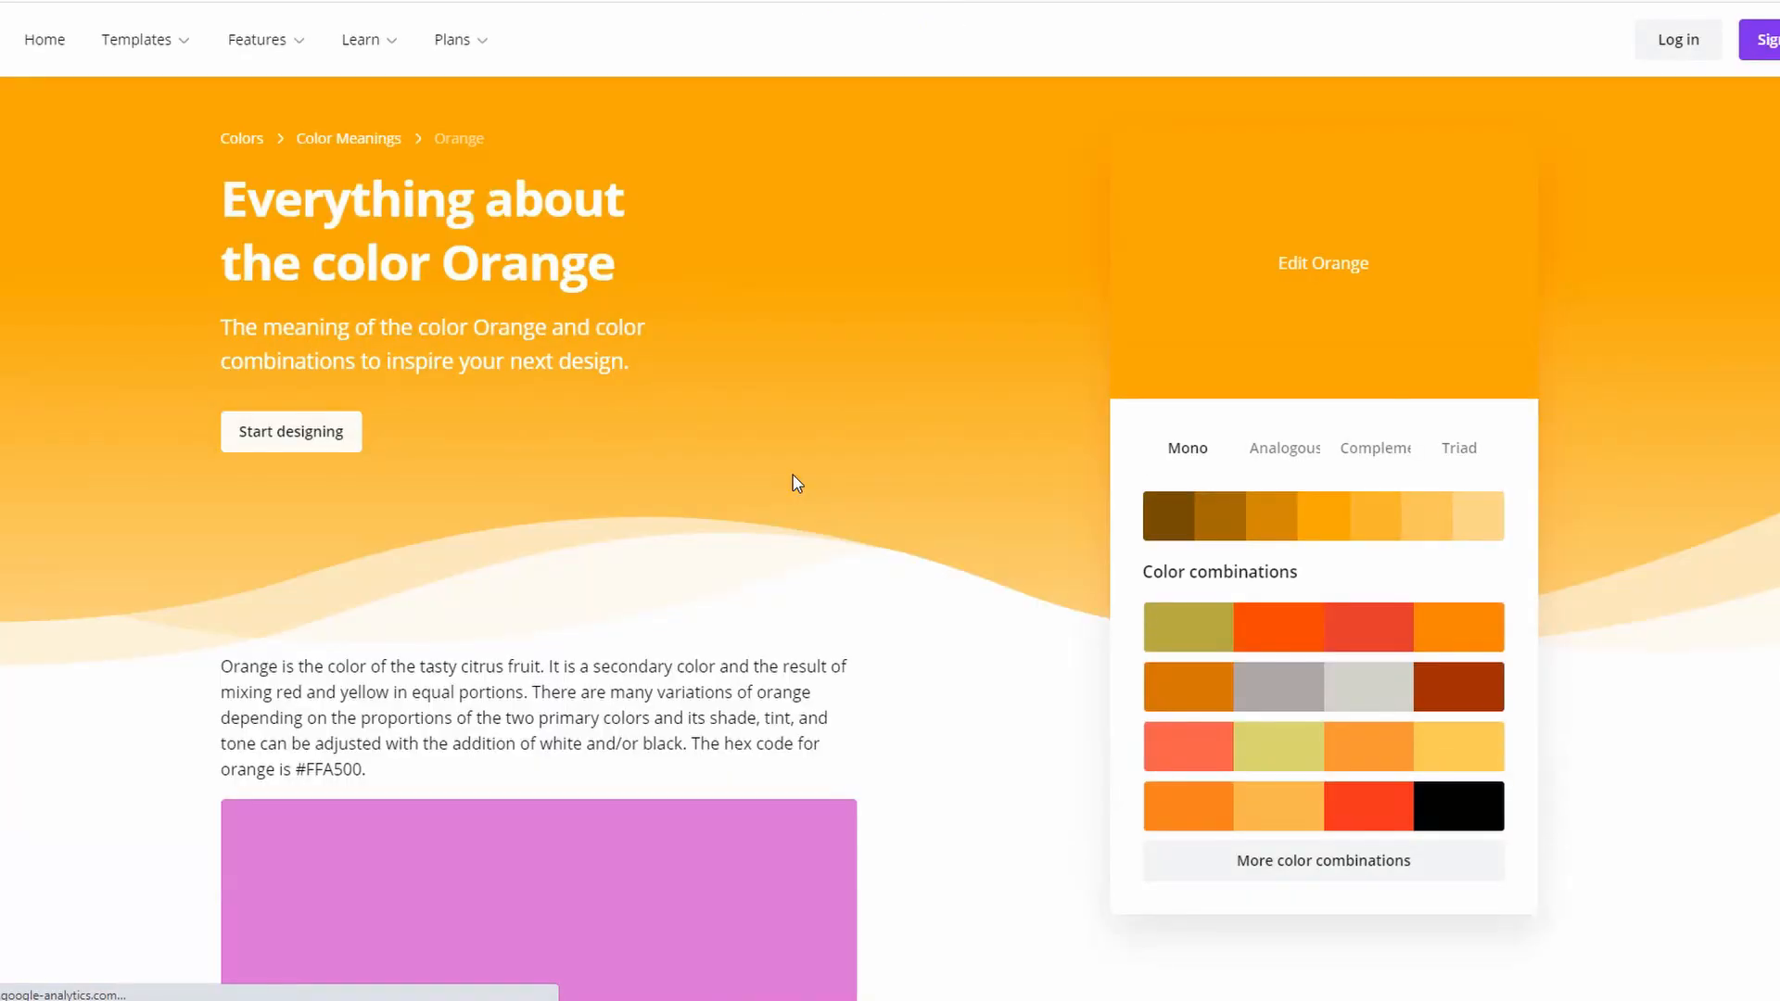
scroll(254, 390, down, 10)
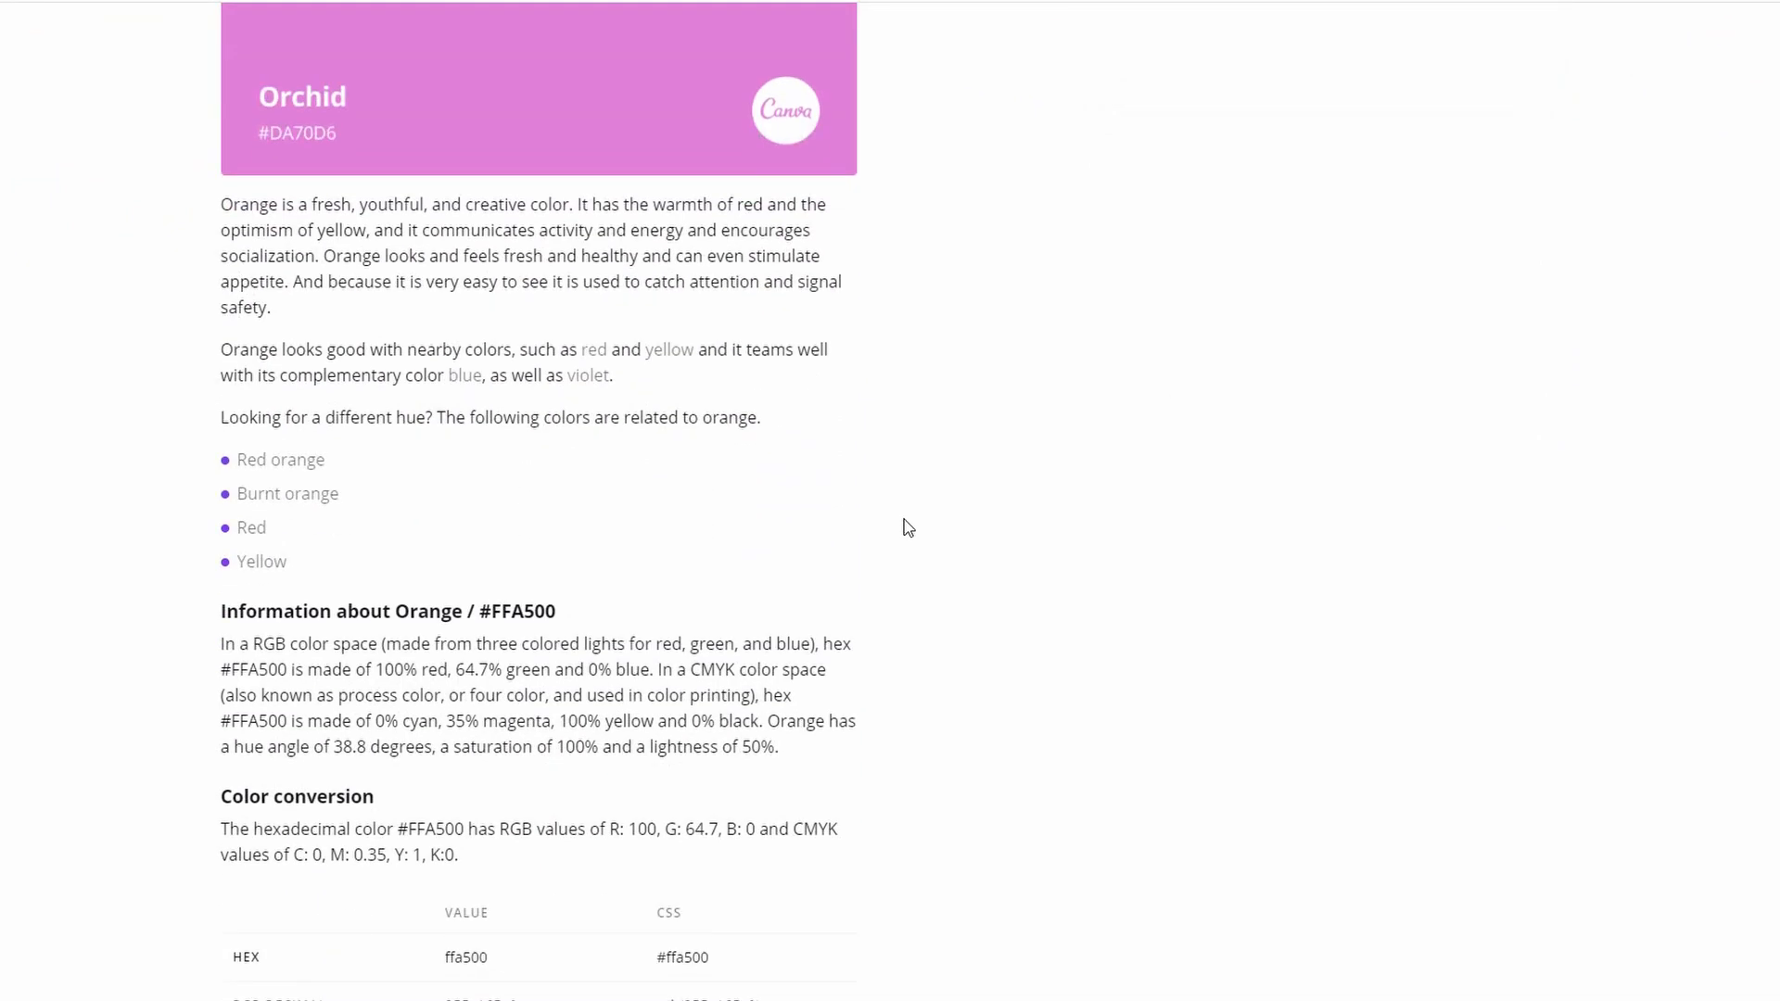
scroll(908, 528, down, 3)
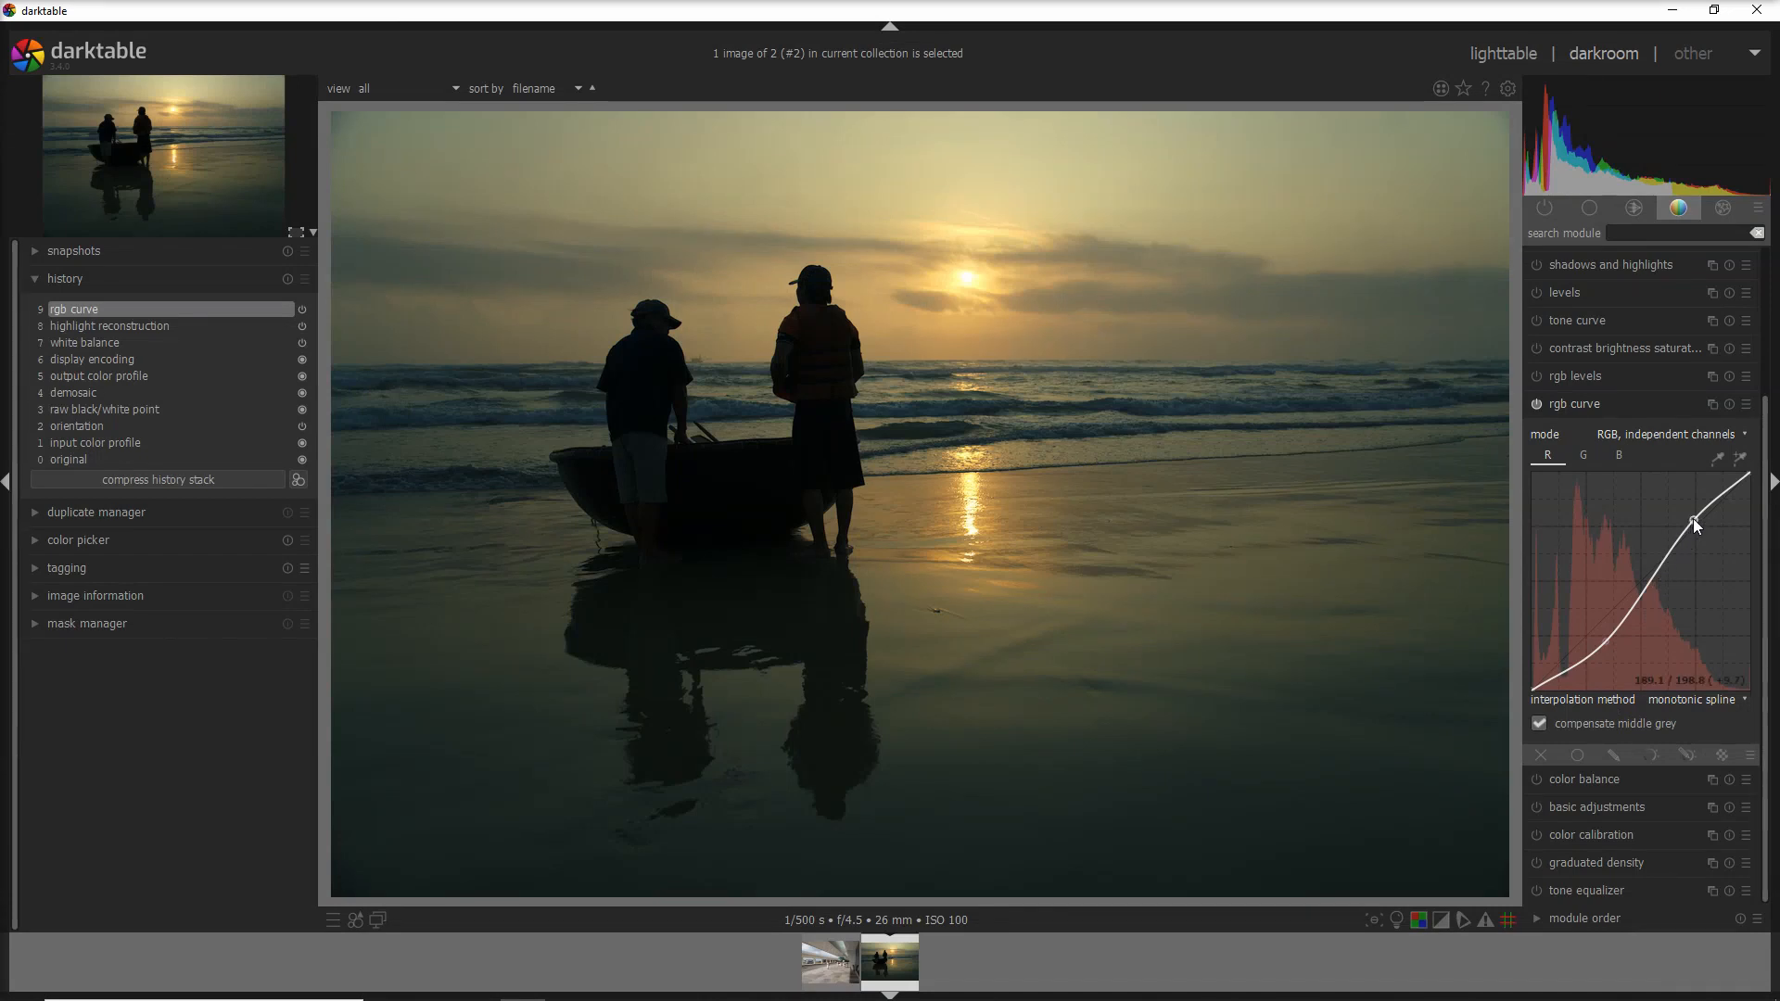
- Raise the red channel curve to warm the sunset with an orange glow, then view the green curve
drag(1693, 519, 1693, 511)
click(1584, 456)
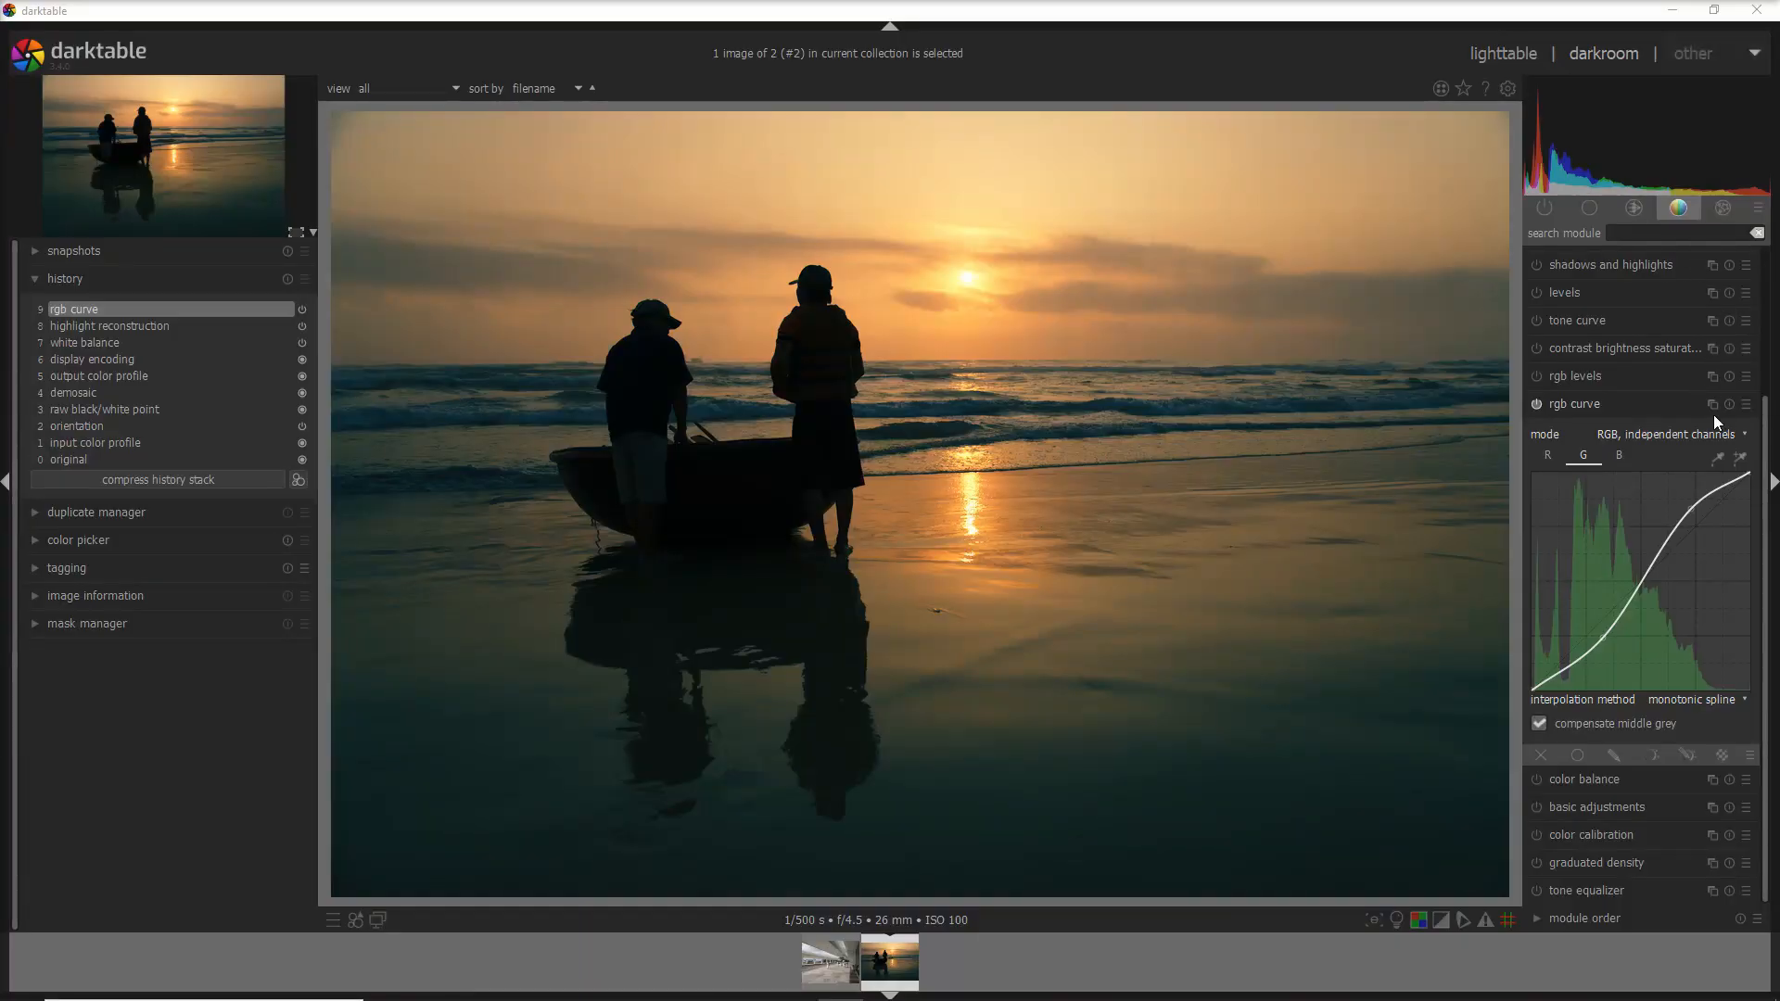
click(1746, 405)
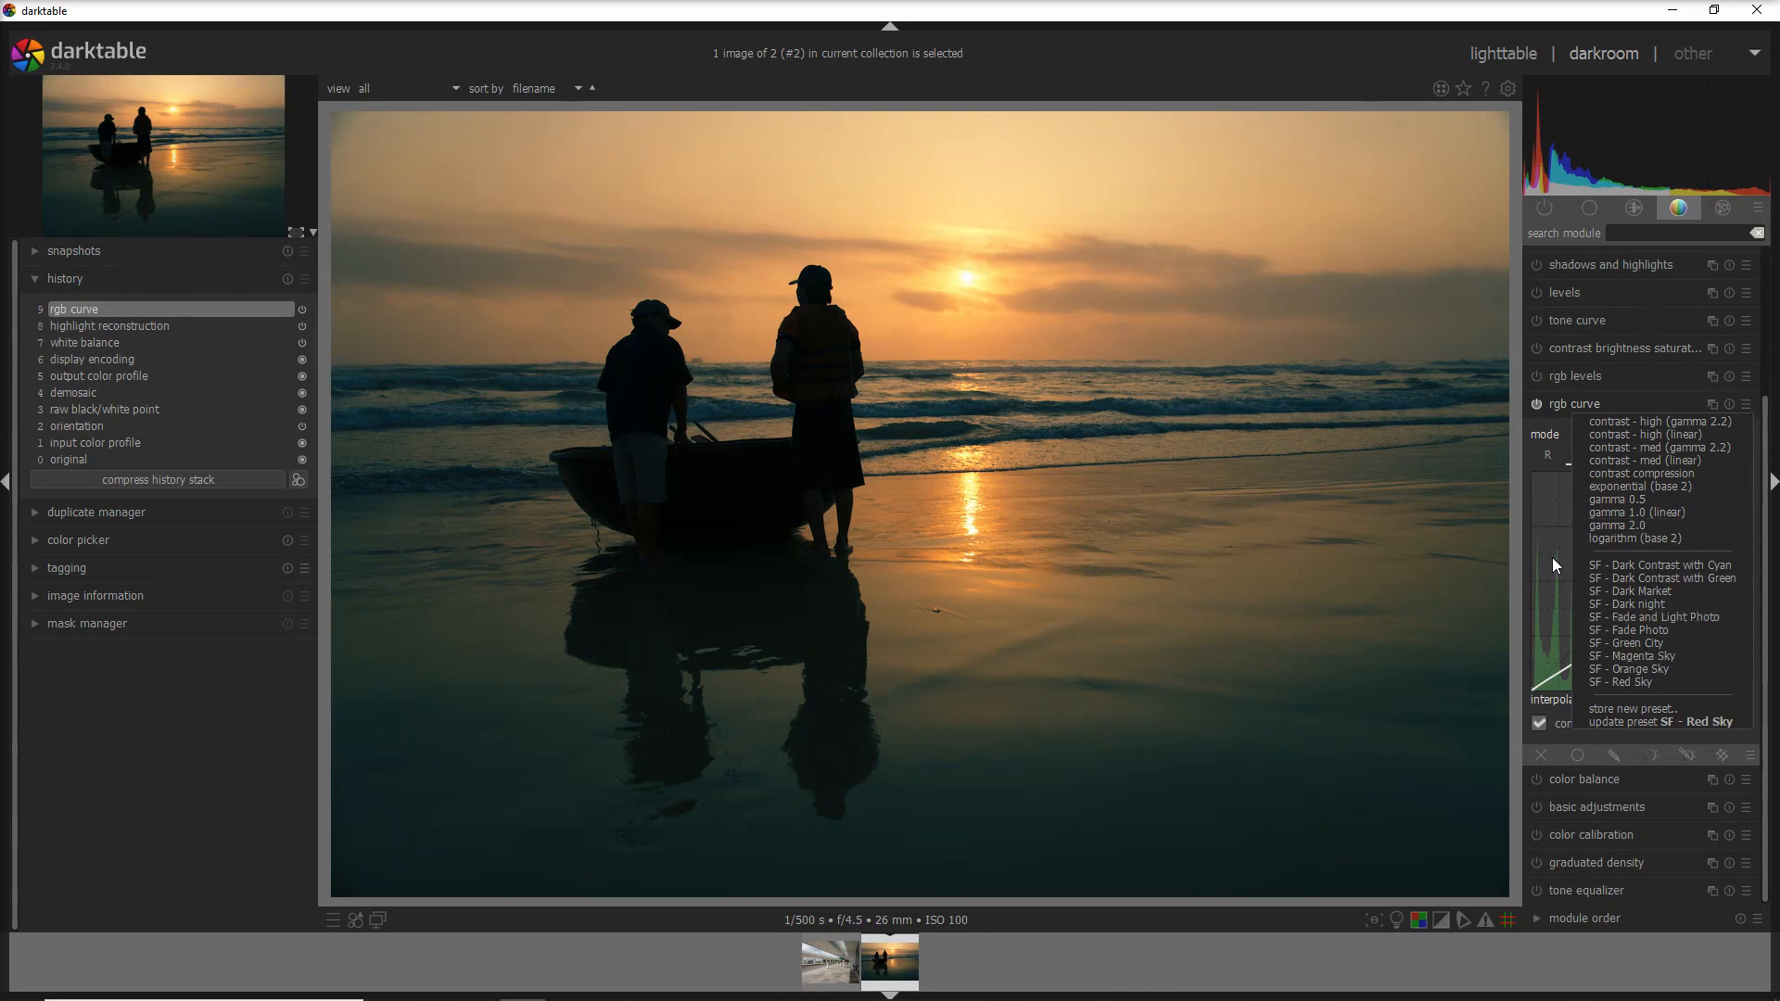
- Try the SF - Red Sky, a brighter and a purple-toned curve preset, then open the airport walkway photo
click(1621, 681)
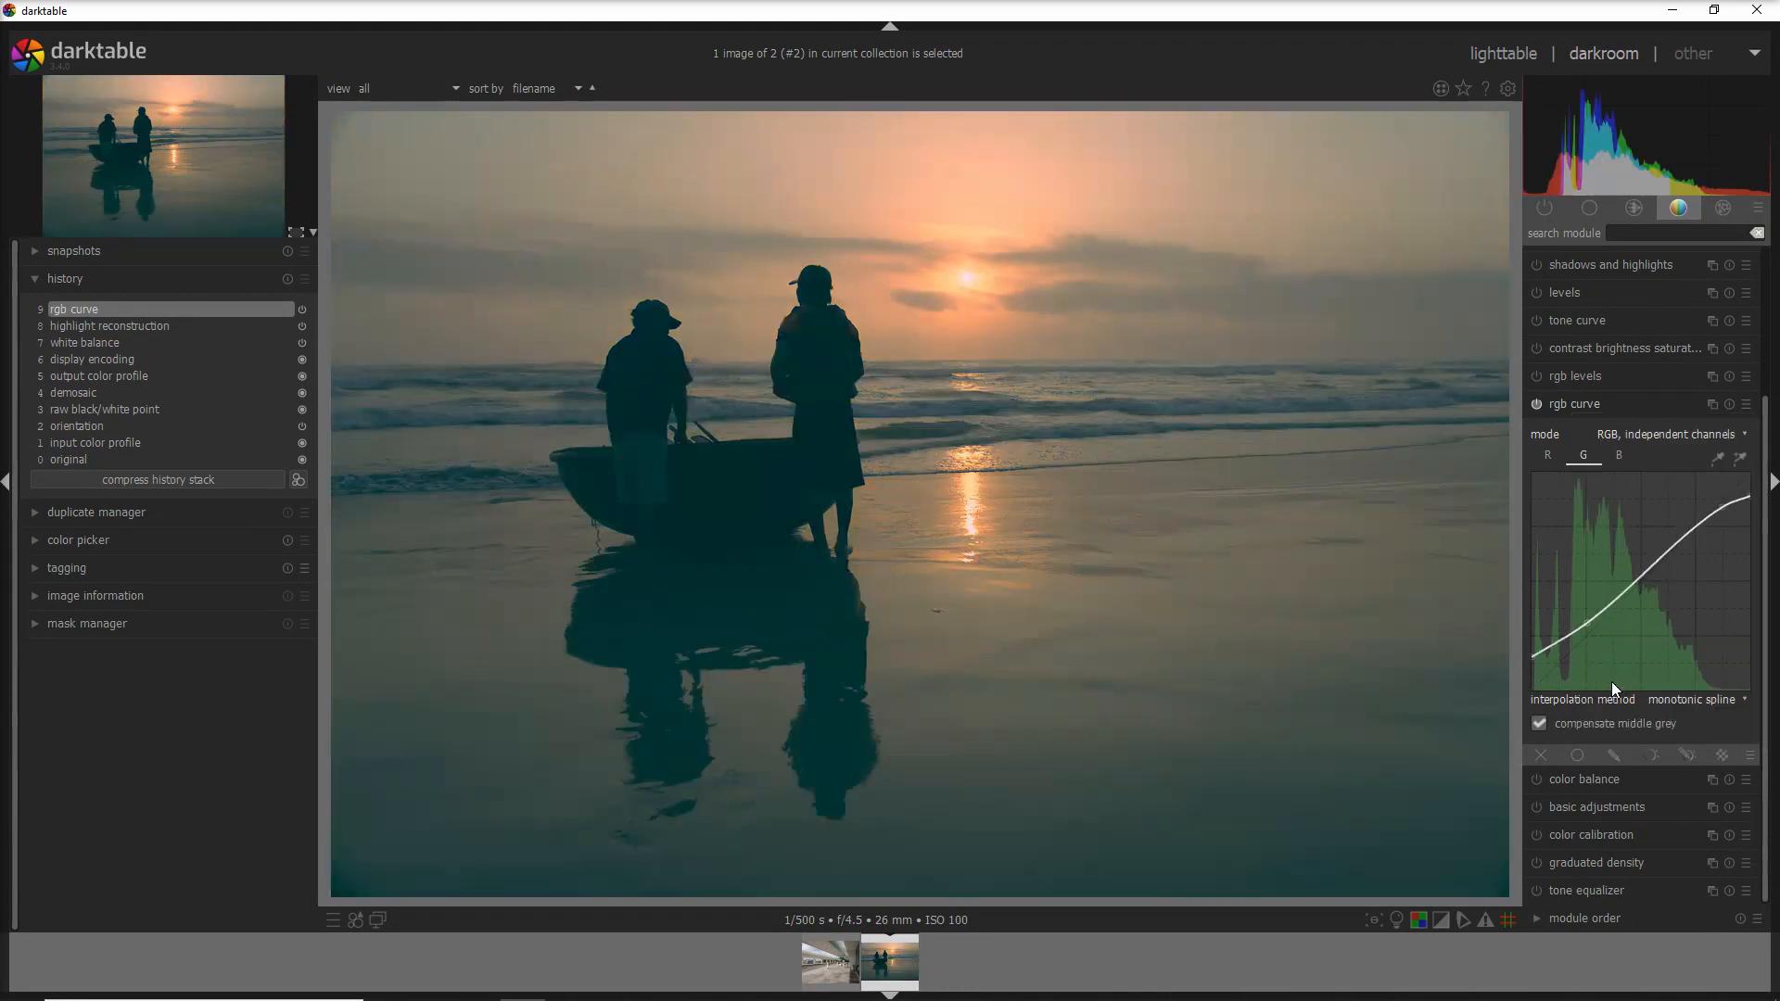
click(1748, 412)
click(1657, 670)
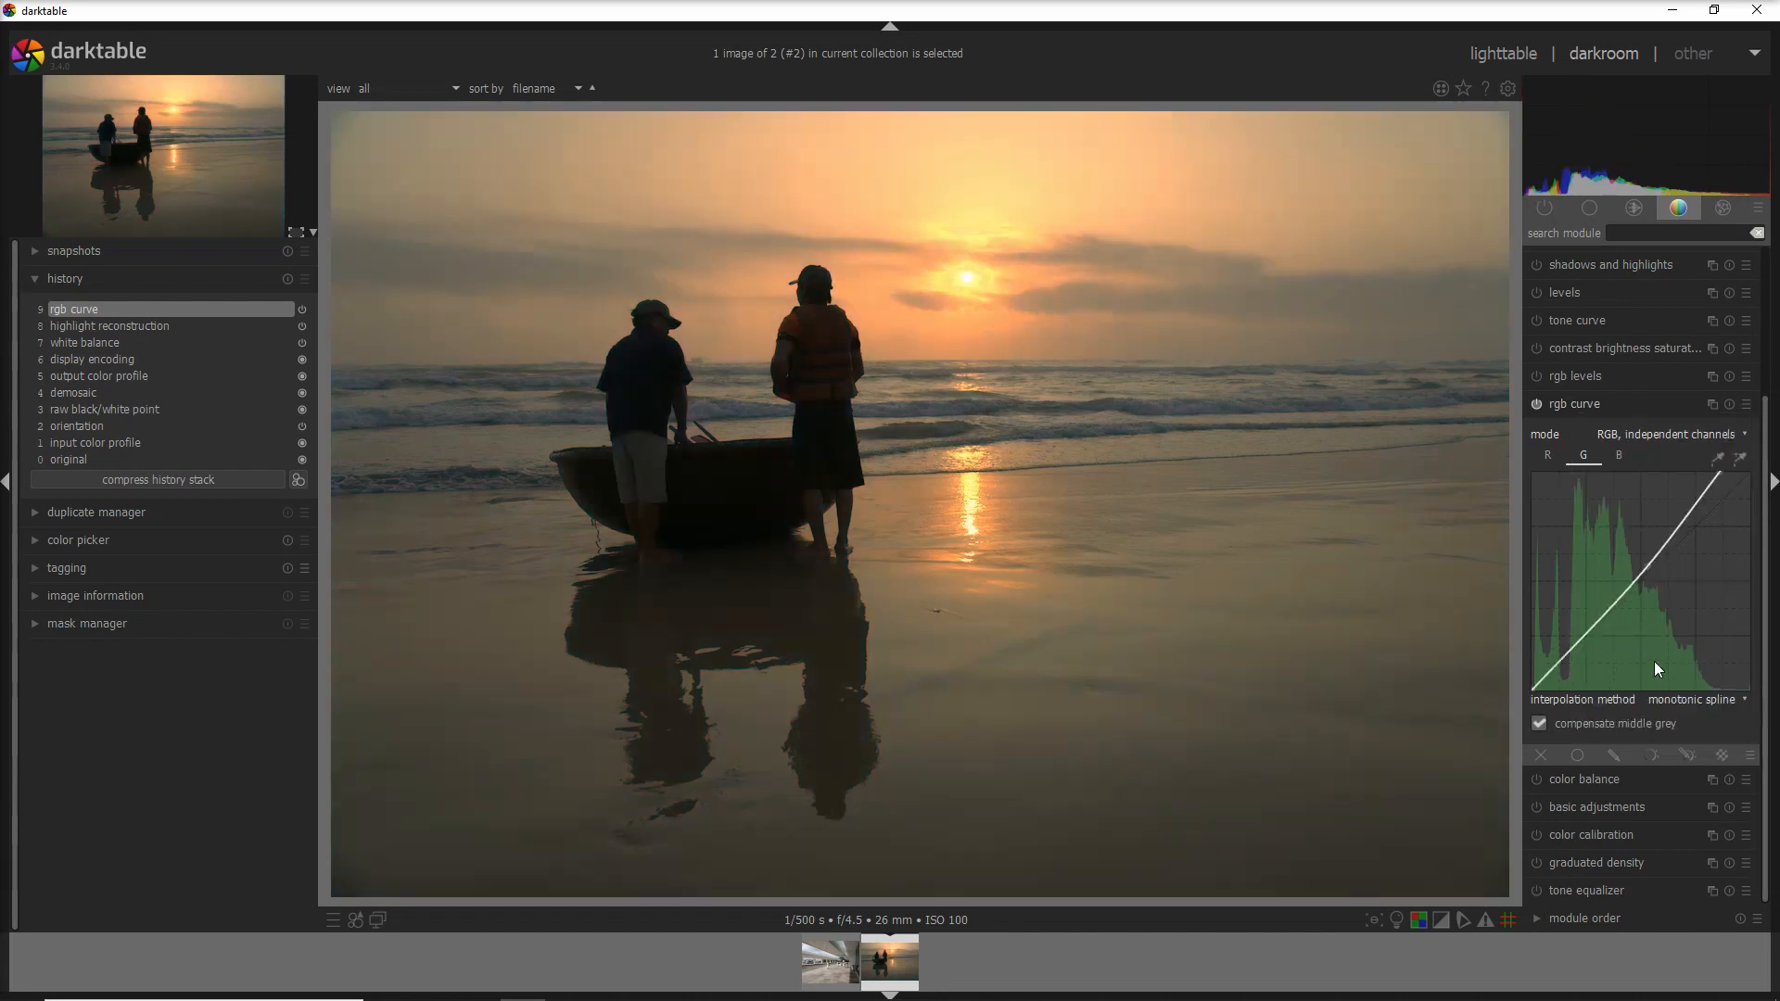
click(1748, 405)
click(1659, 659)
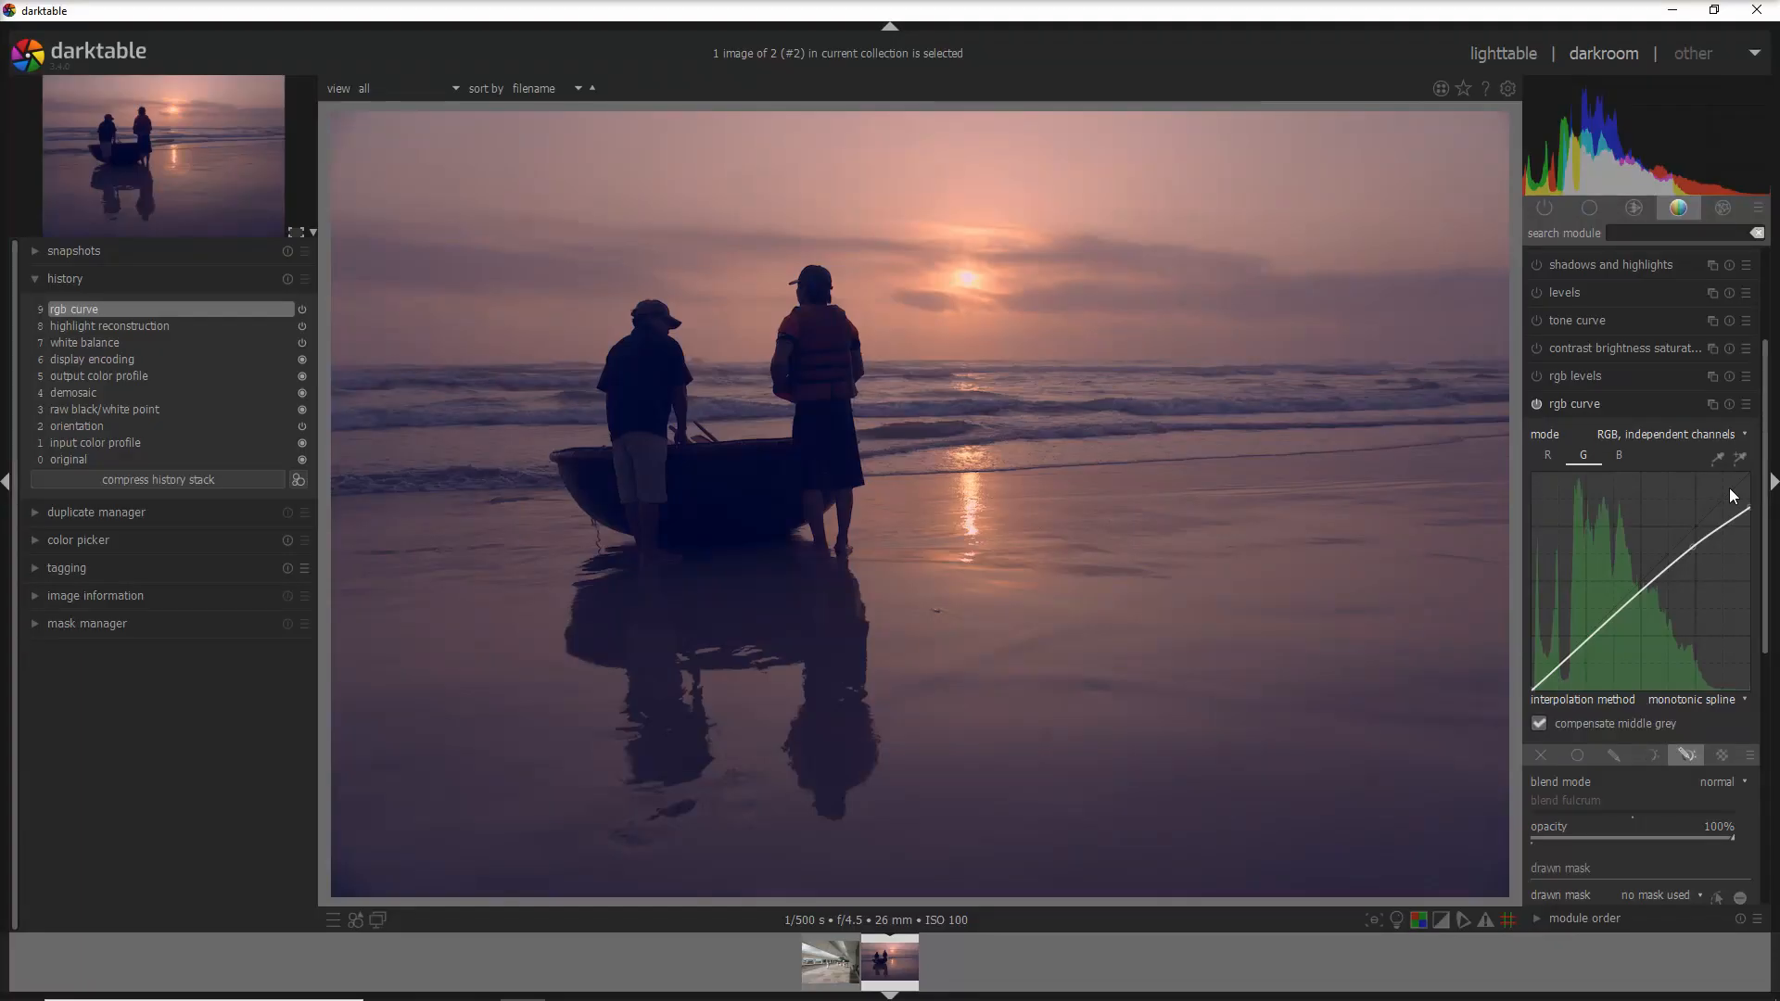
click(823, 958)
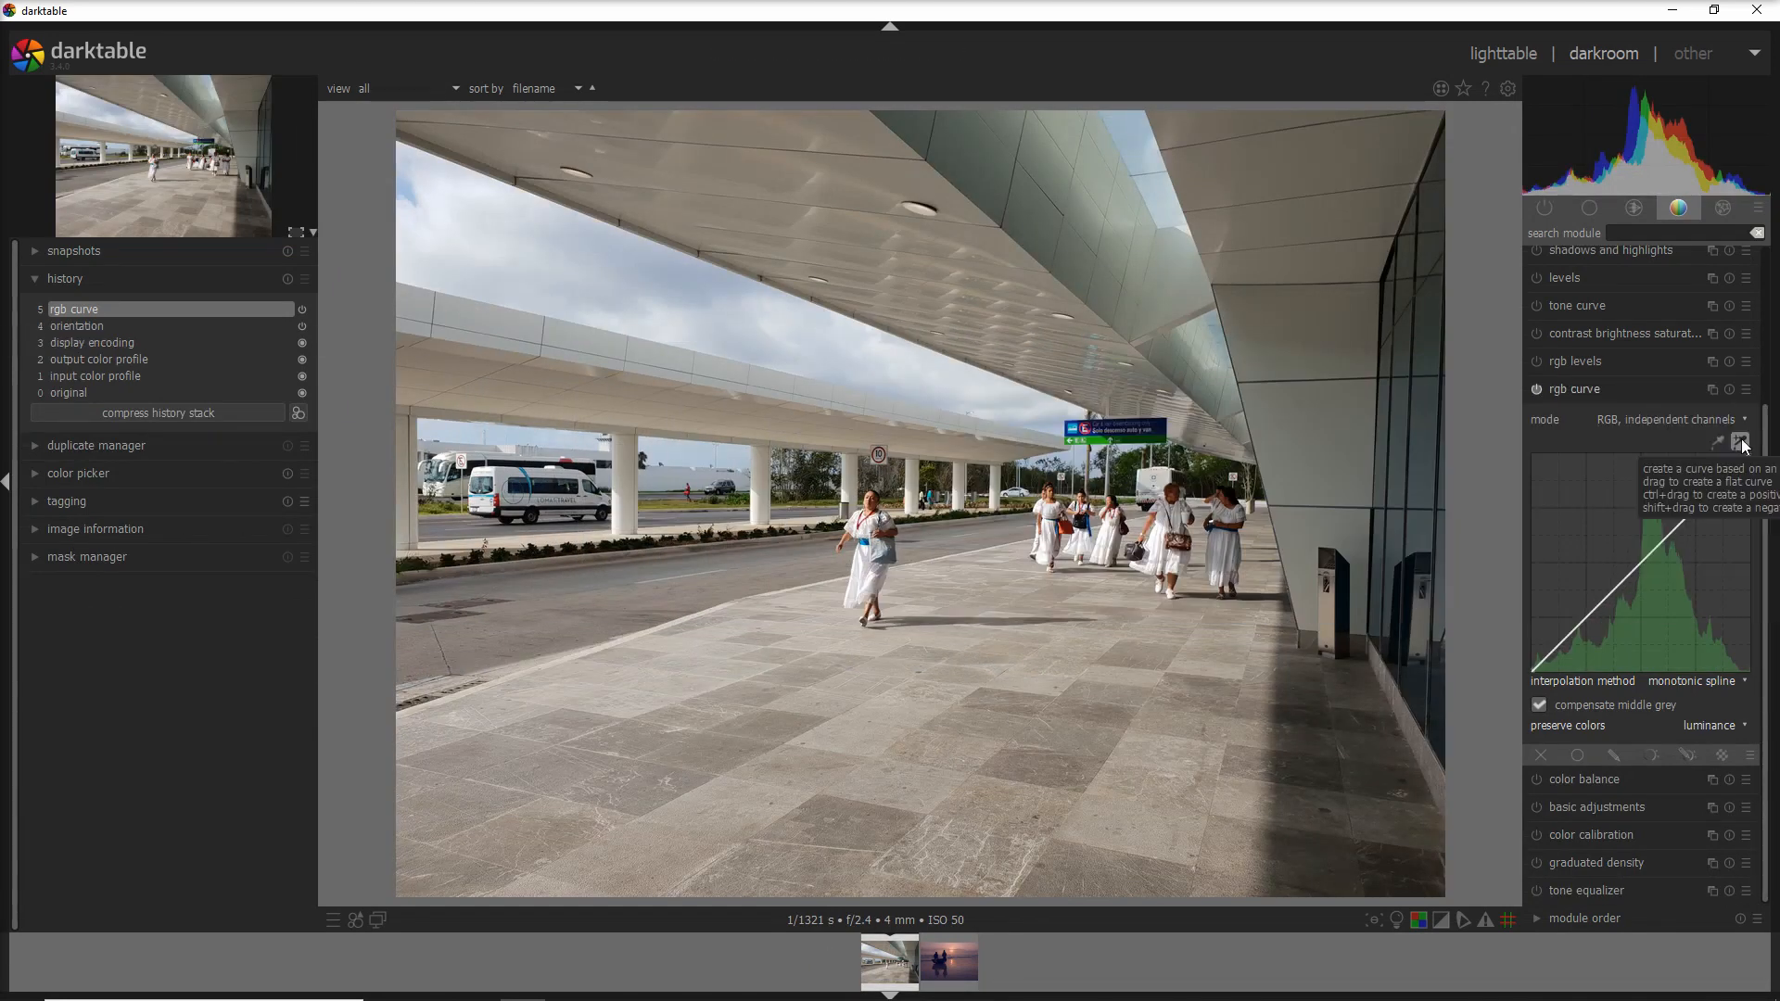
- Use the rgb curve area picker to sample a box over the shaded pavement by the glass wall
click(1719, 443)
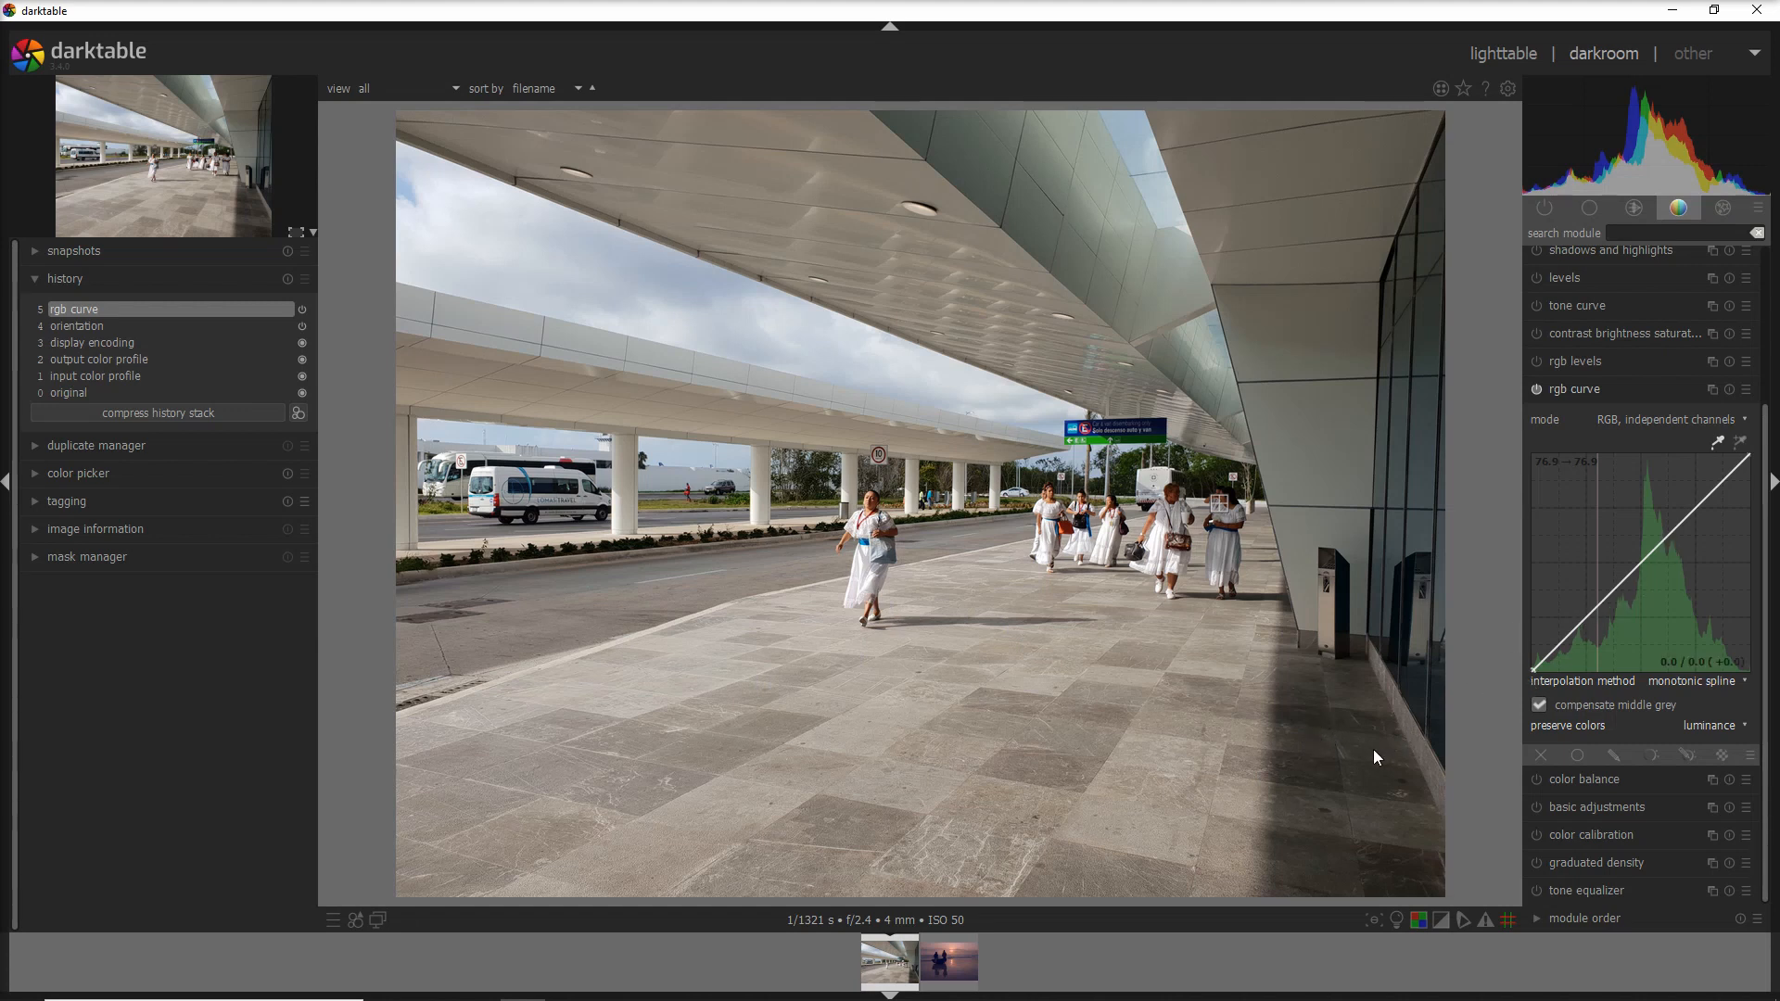
click(1335, 739)
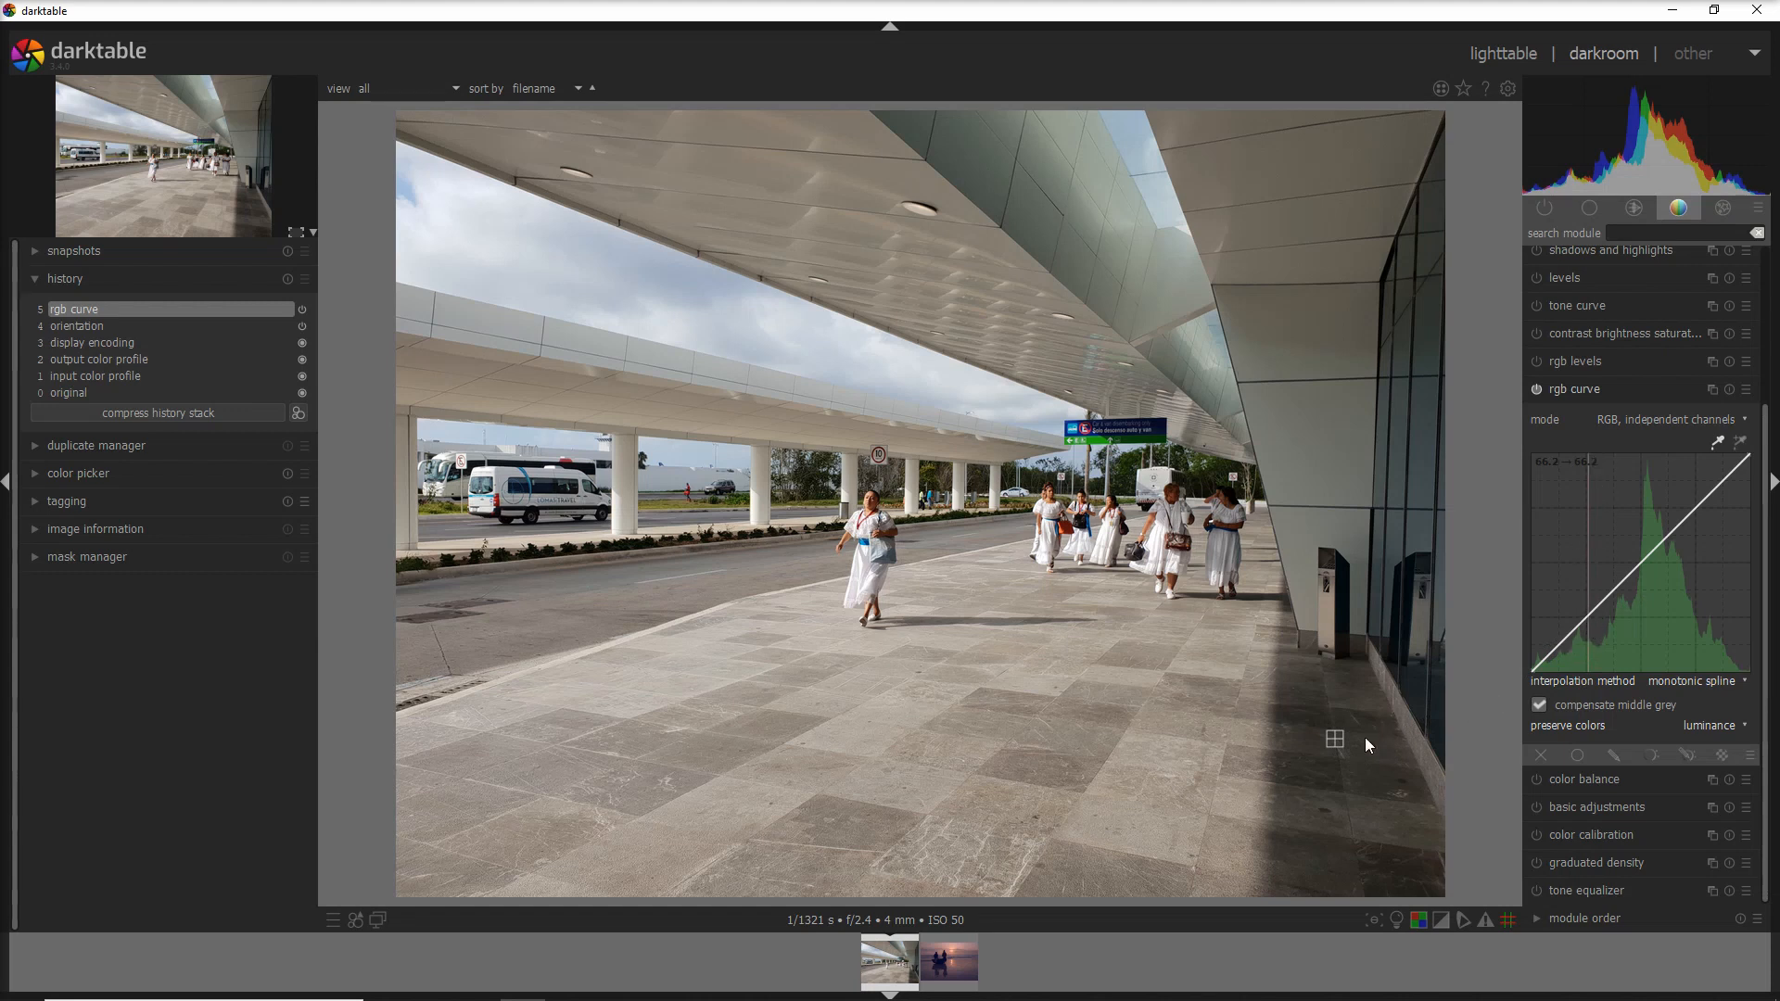
click(1741, 444)
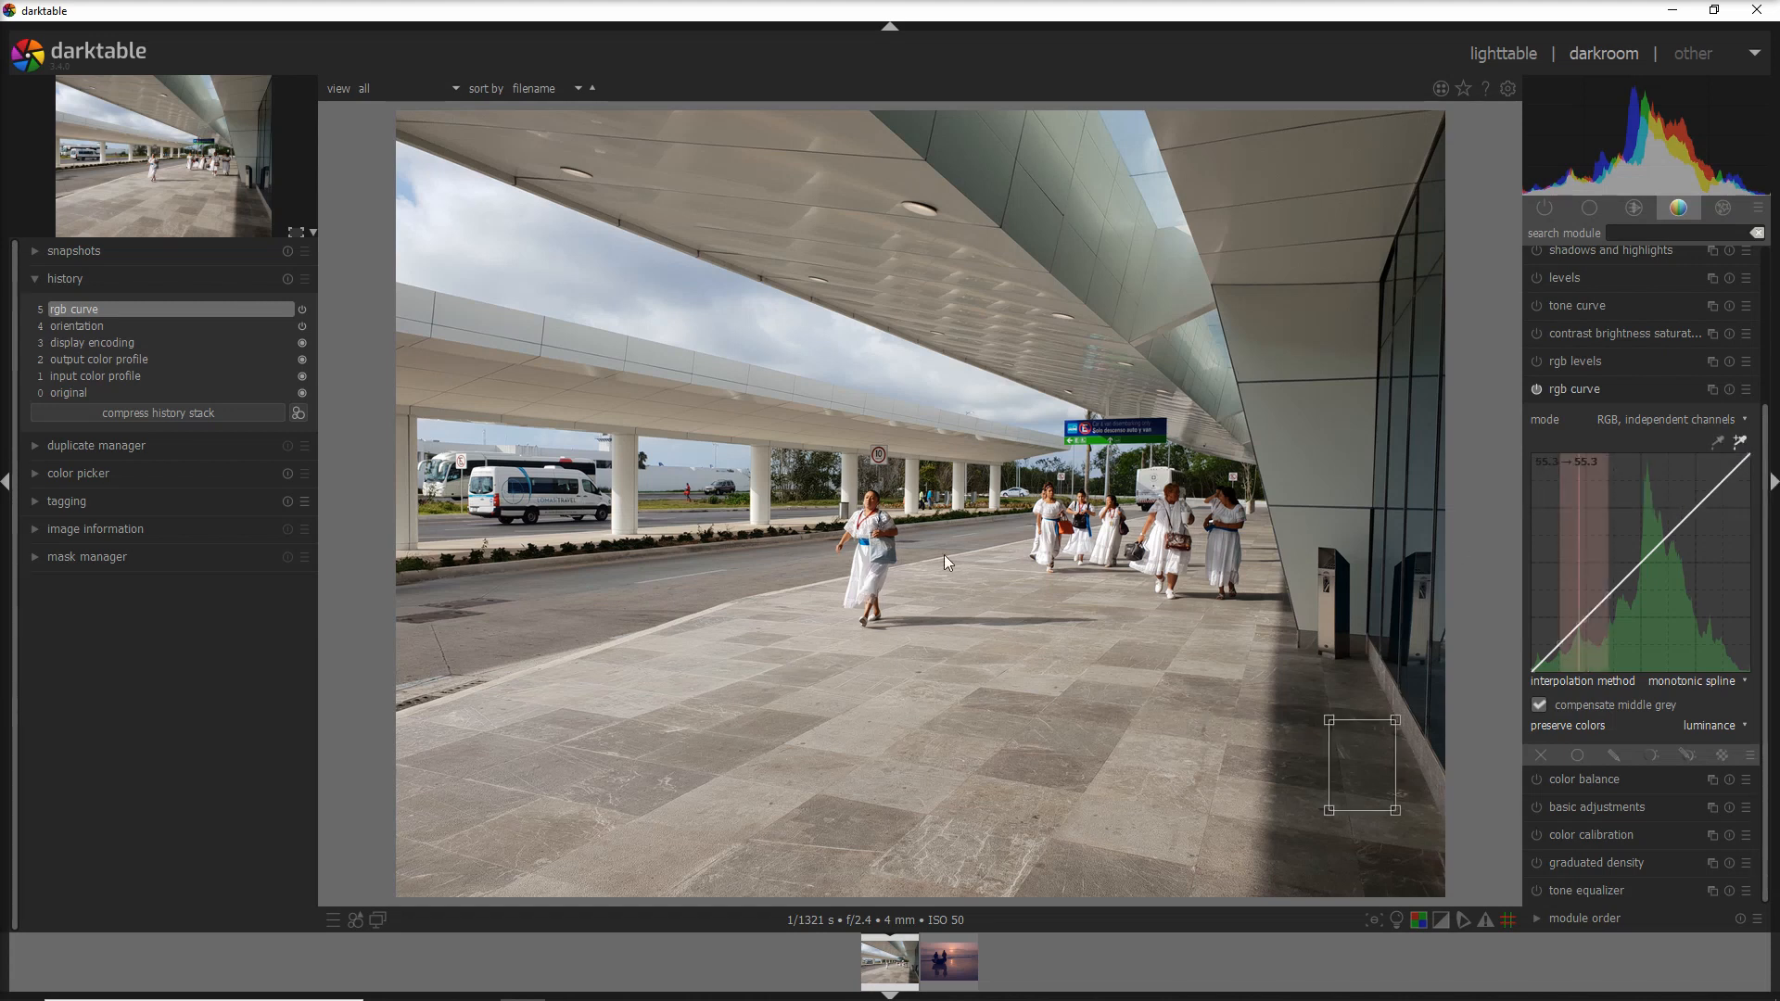
drag(941, 506, 958, 526)
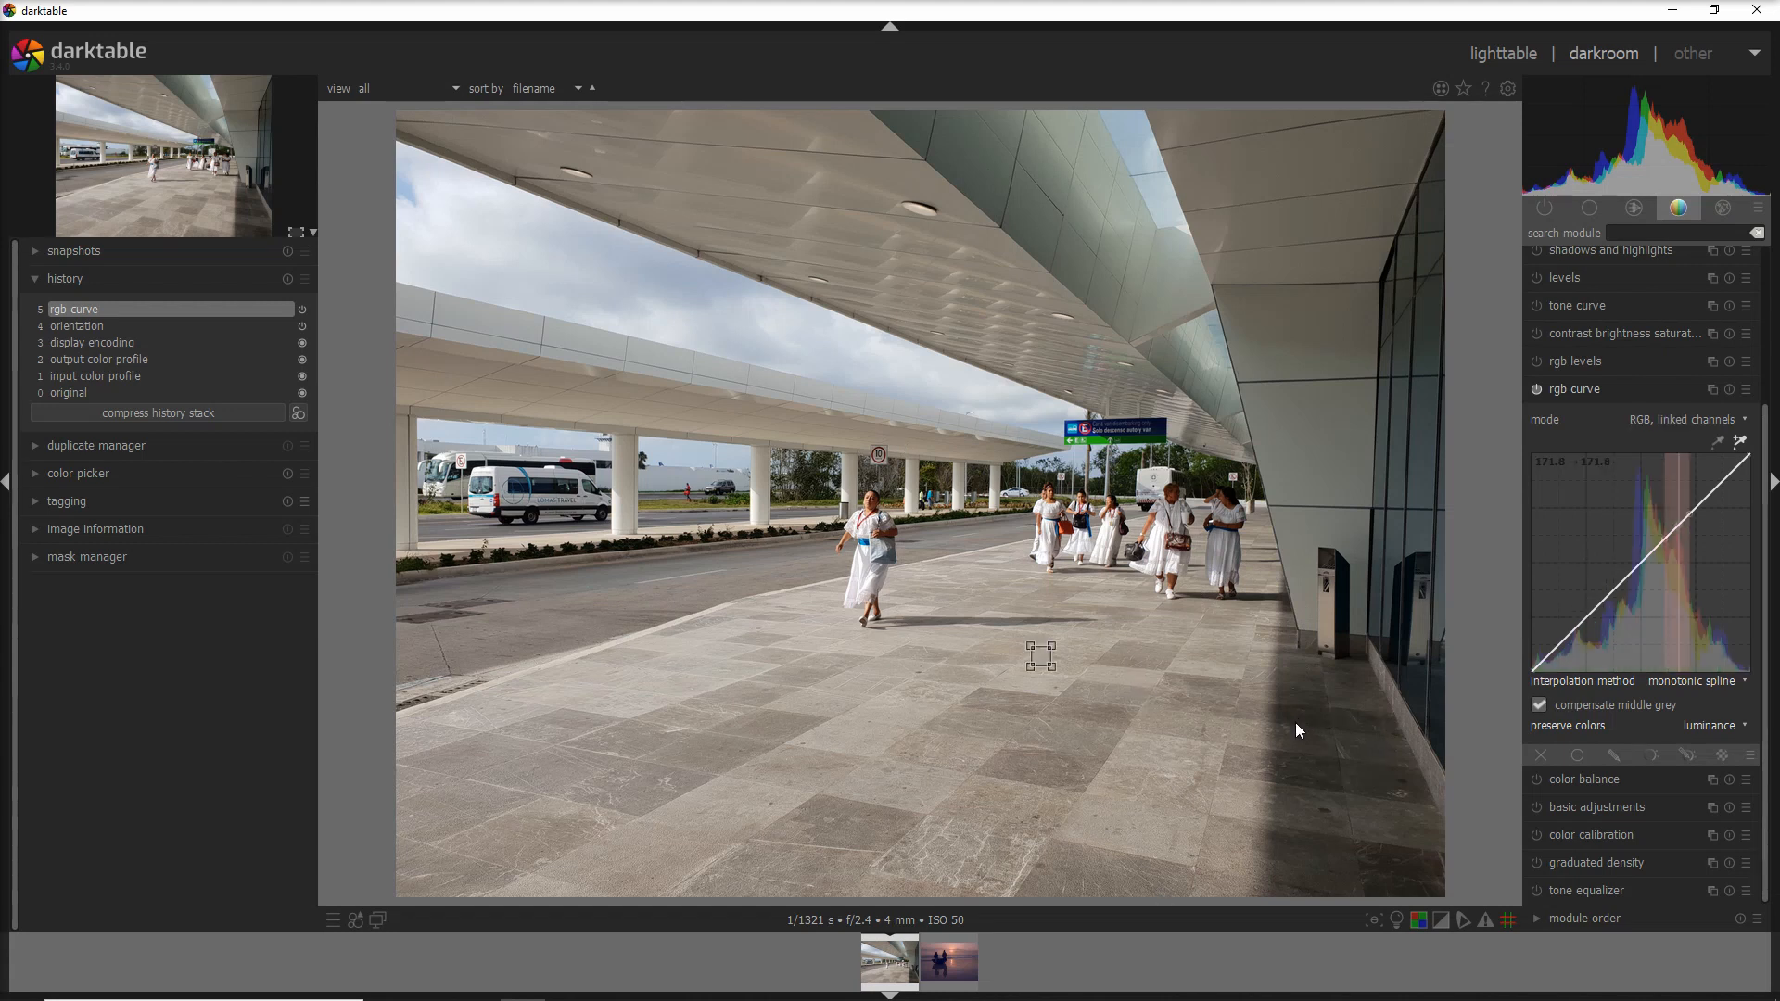
click(1296, 706)
drag(1295, 706, 1383, 798)
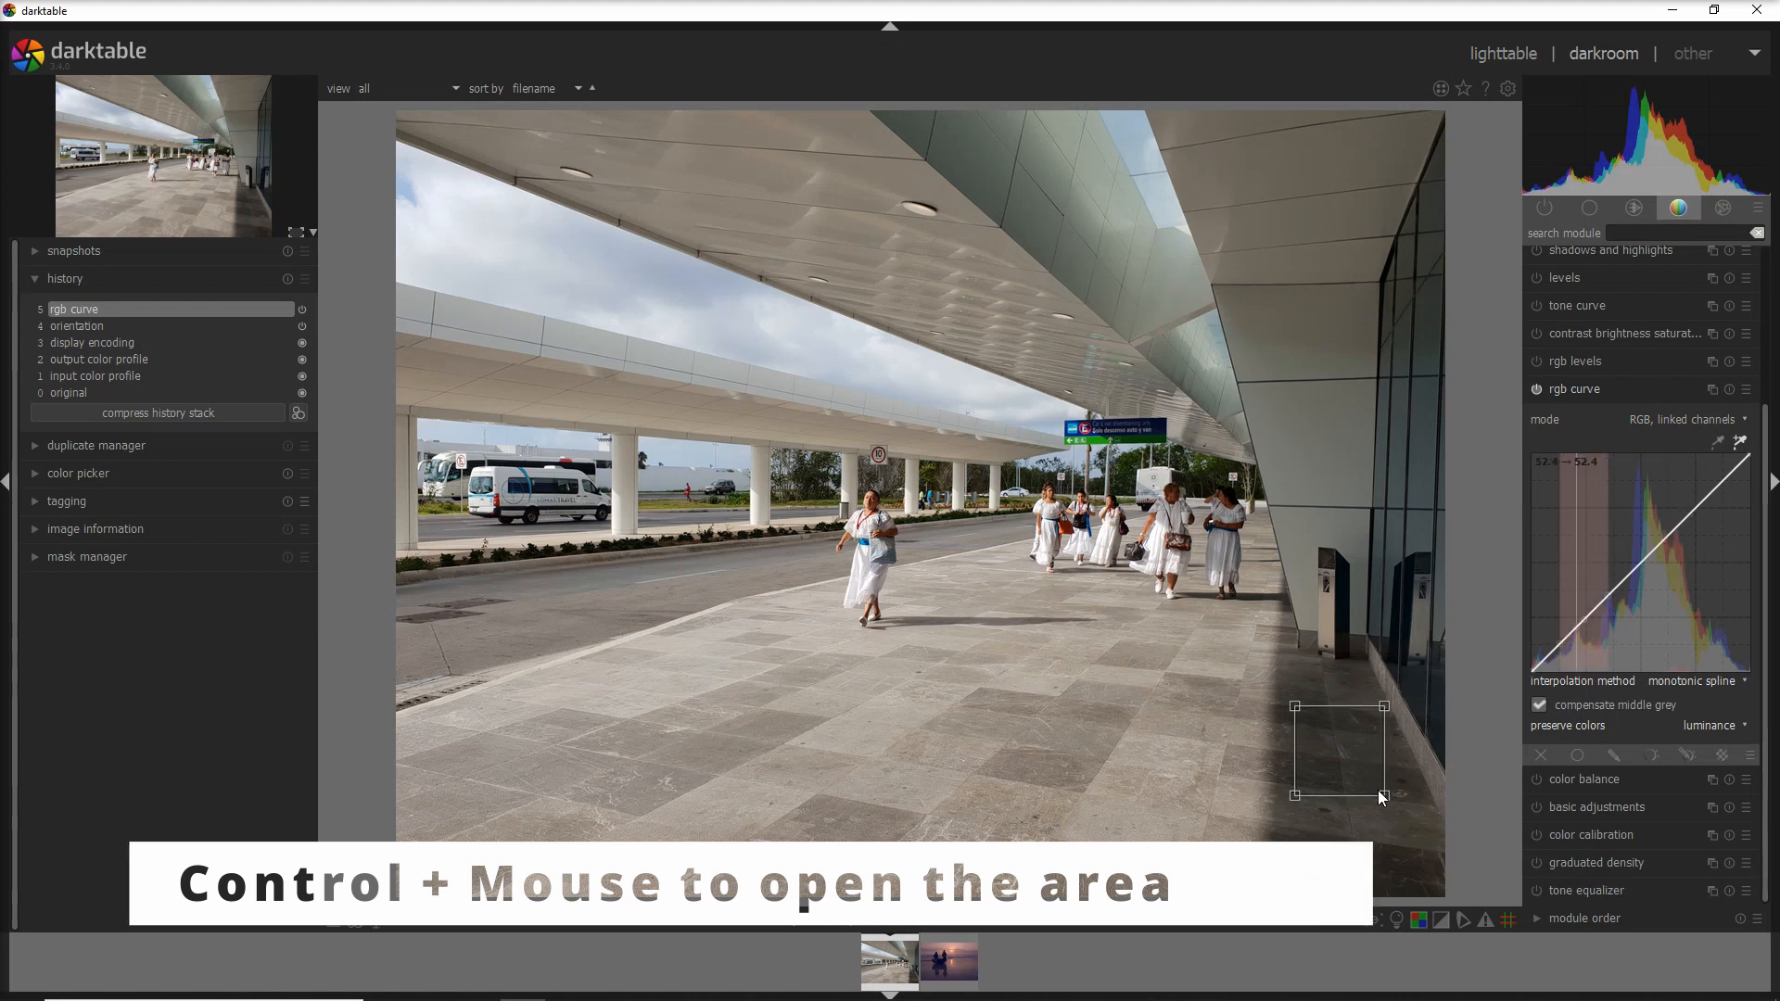